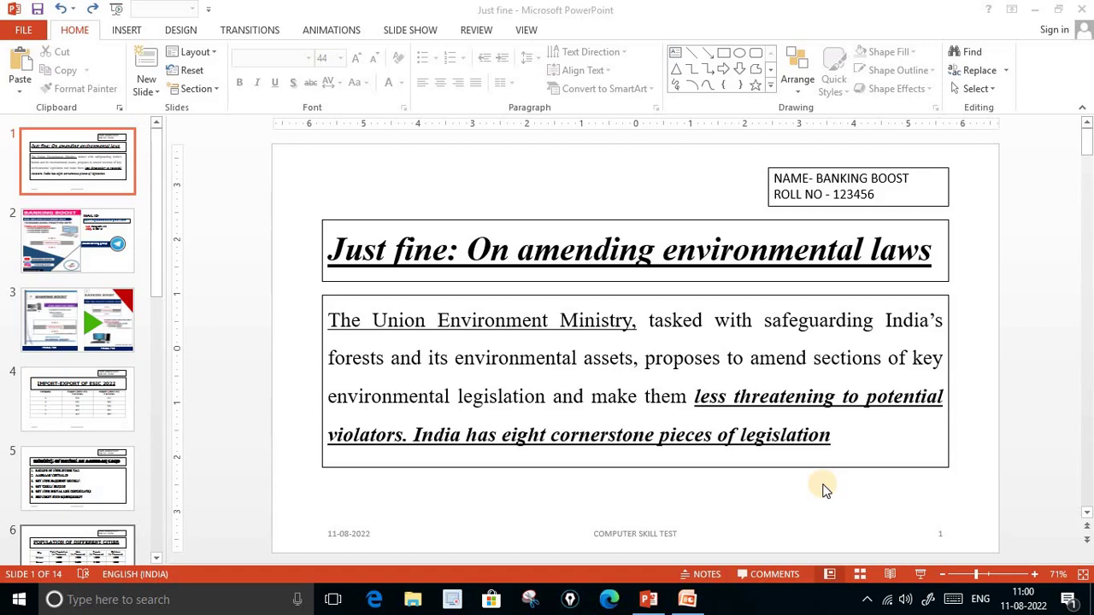
- Check the reference body text's font and size, and view the photo slide as a slide show
{"action": "left_click", "coordinate": [713, 252]}
{"action": "left_click", "coordinate": [832, 400]}
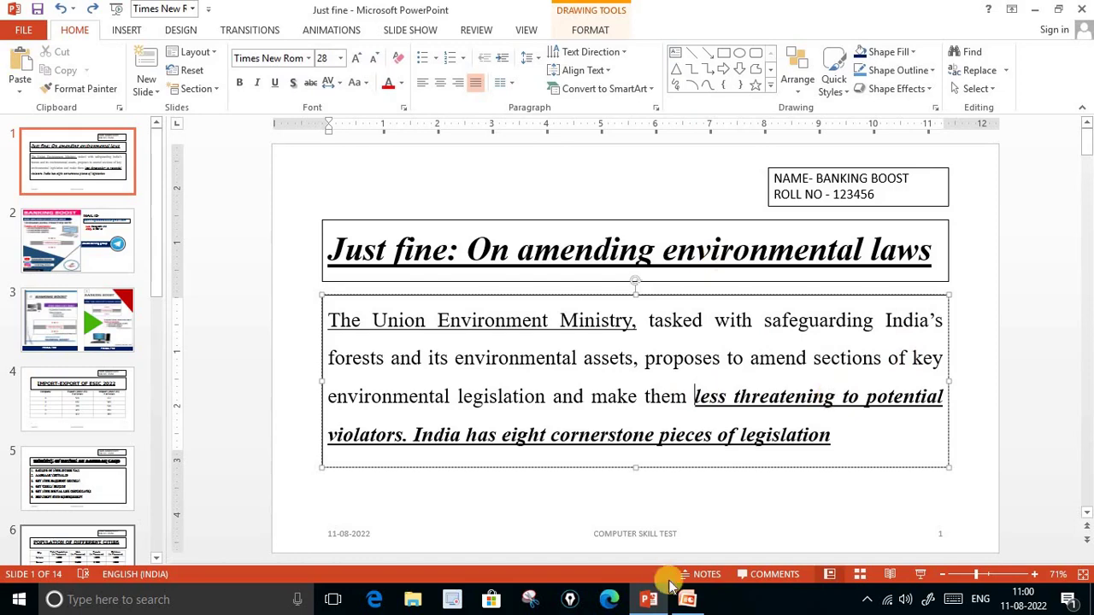
{"action": "left_click", "coordinate": [683, 603]}
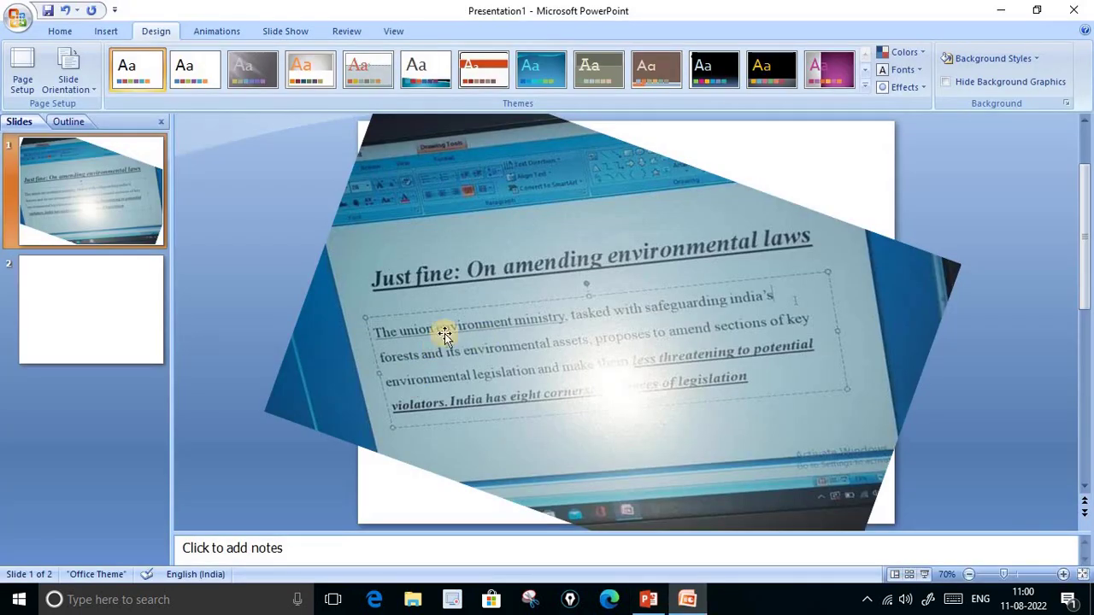
{"action": "key", "text": "F5"}
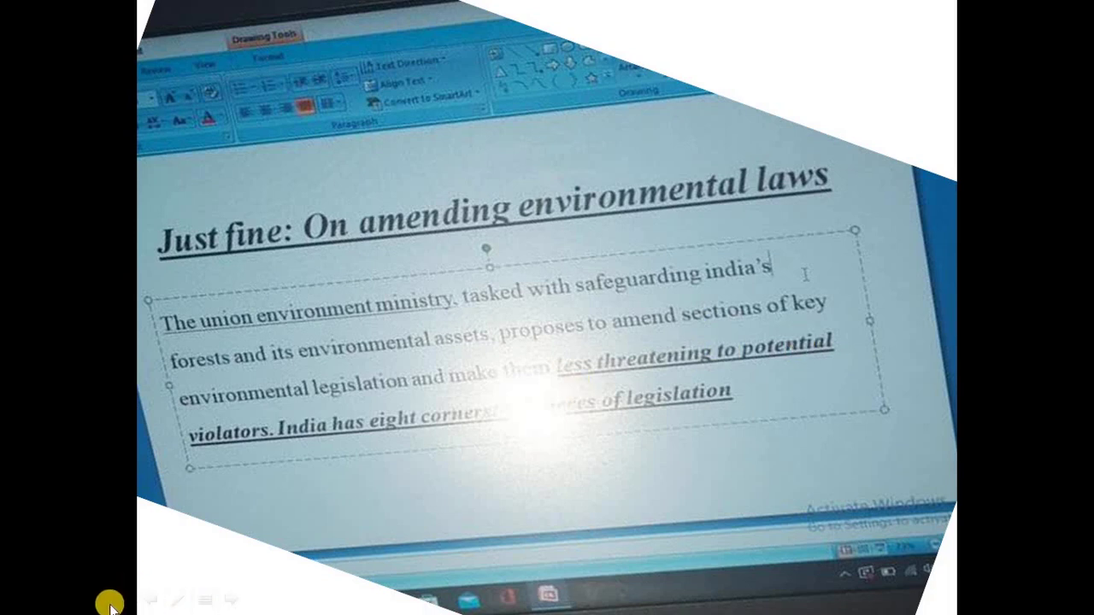
{"action": "left_click", "coordinate": [207, 601]}
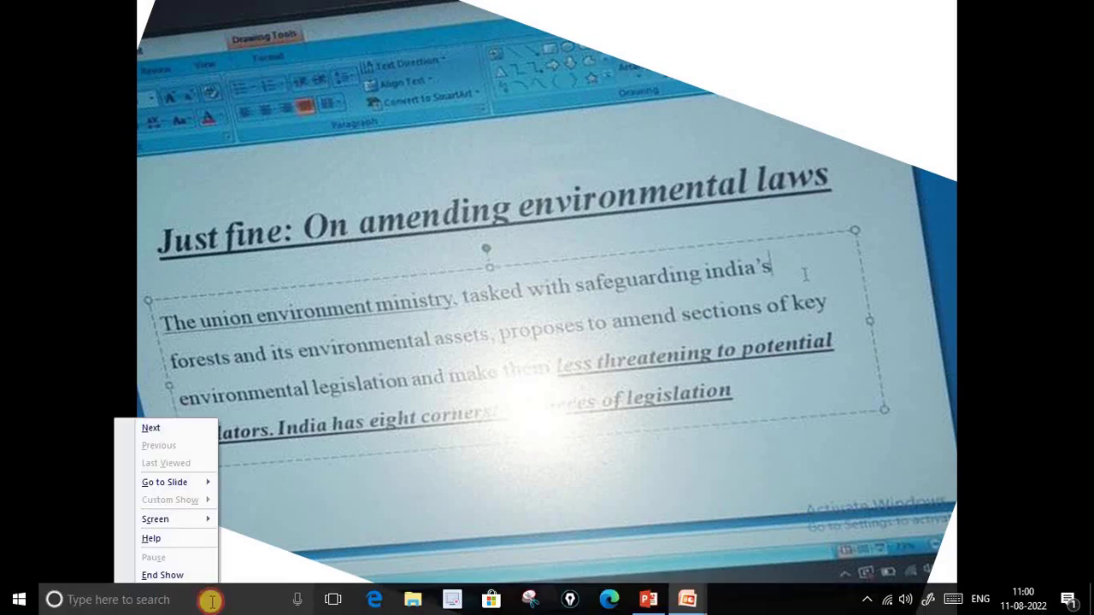
{"action": "left_click", "coordinate": [163, 575]}
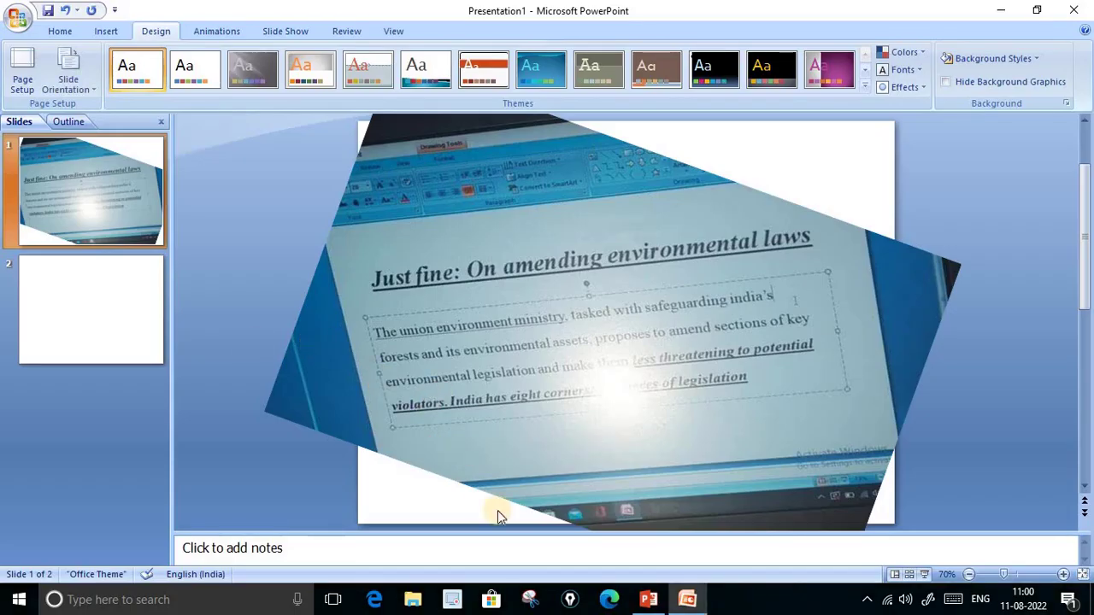
{"action": "left_click", "coordinate": [649, 600]}
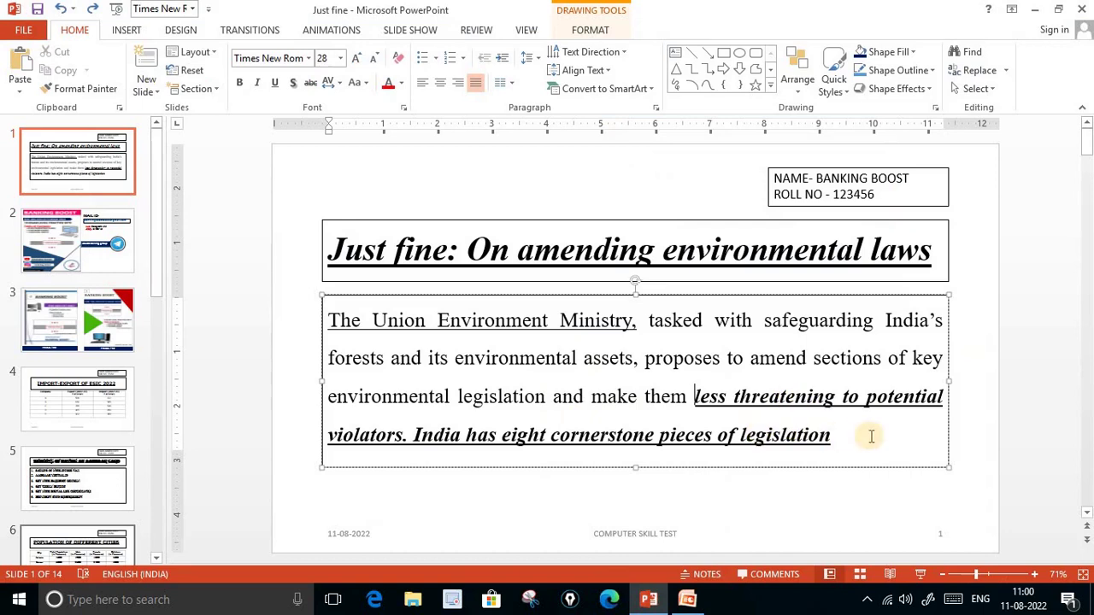
{"action": "left_click", "coordinate": [828, 523]}
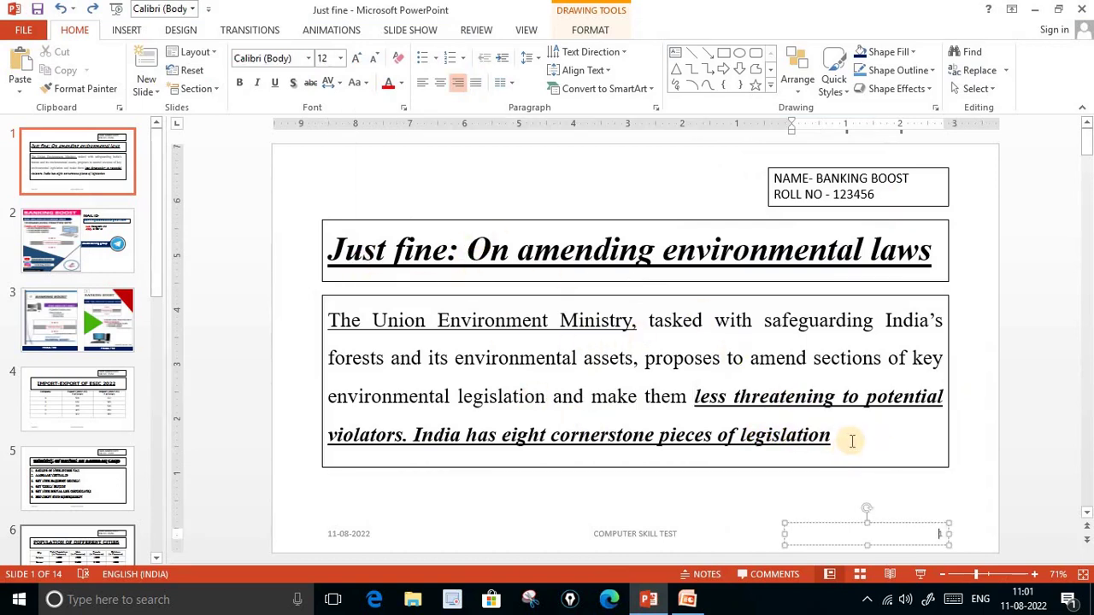
- Delete the blank second slide and insert a new Title and Content slide after the photo
{"action": "left_click", "coordinate": [690, 603]}
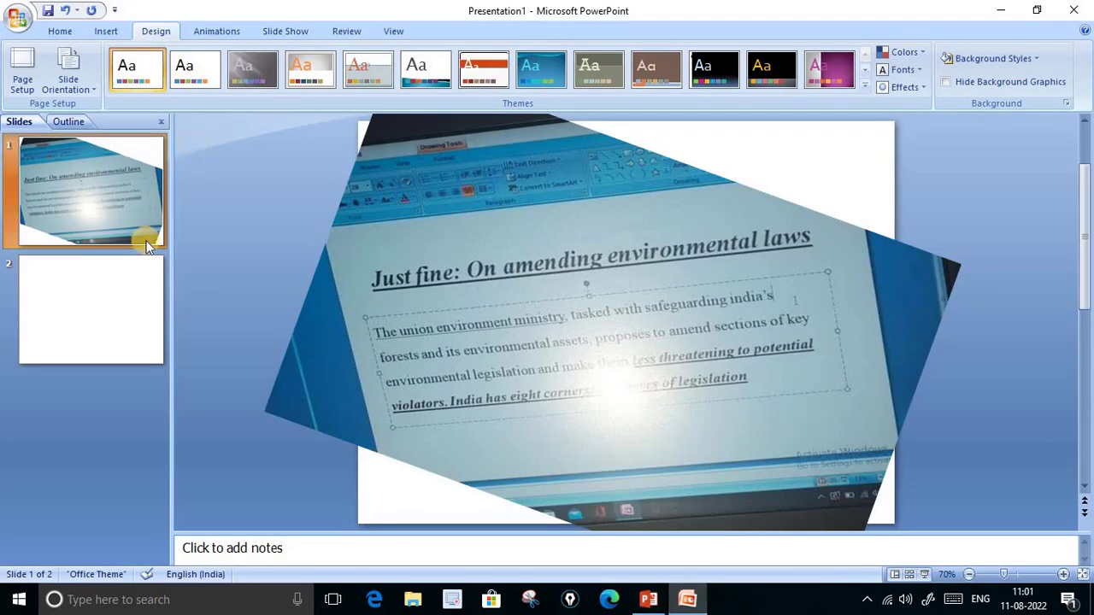
{"action": "left_click", "coordinate": [108, 299]}
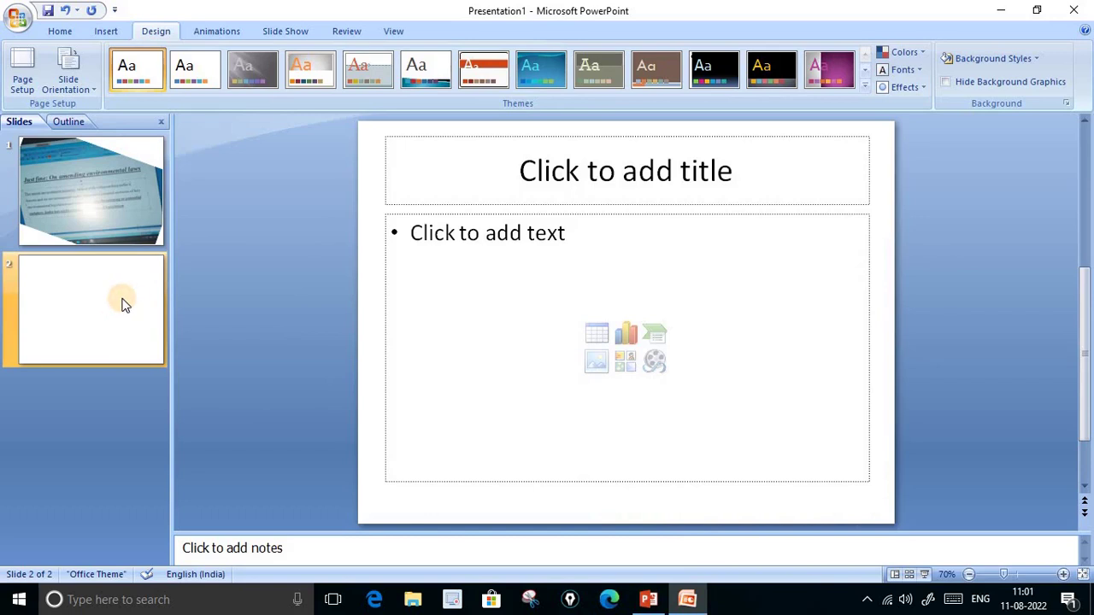
{"action": "key", "text": "Delete"}
{"action": "left_click", "coordinate": [60, 31]}
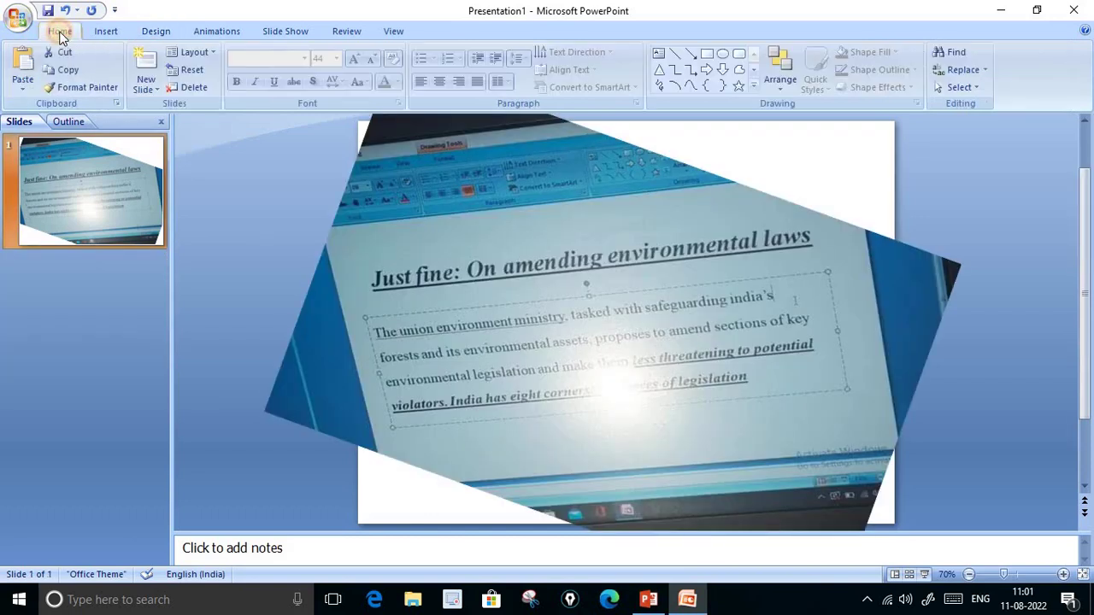
{"action": "left_click", "coordinate": [152, 87]}
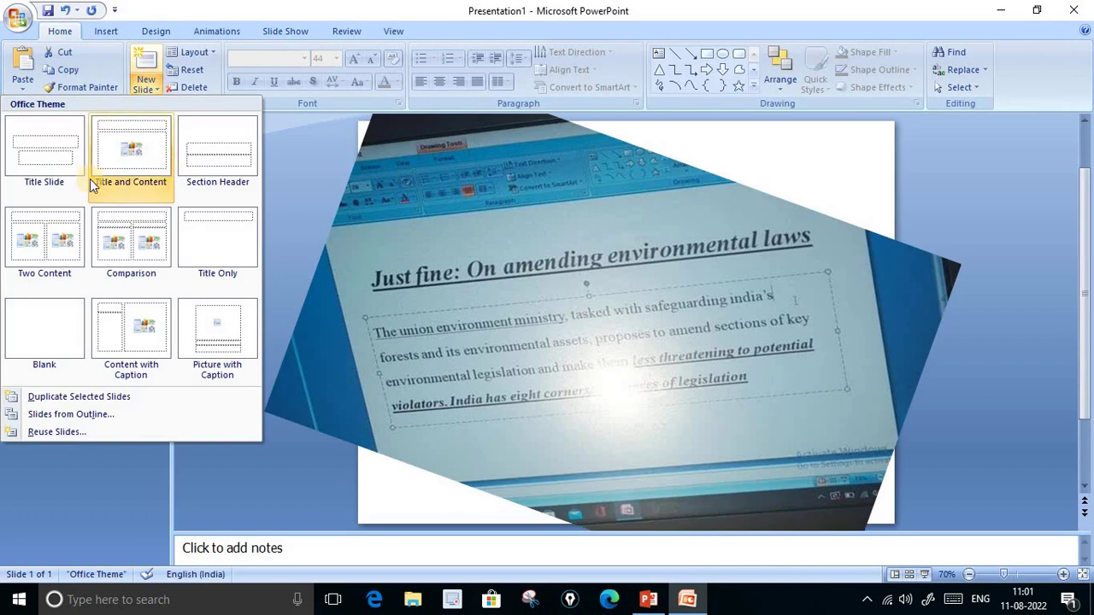
{"action": "left_click", "coordinate": [136, 167]}
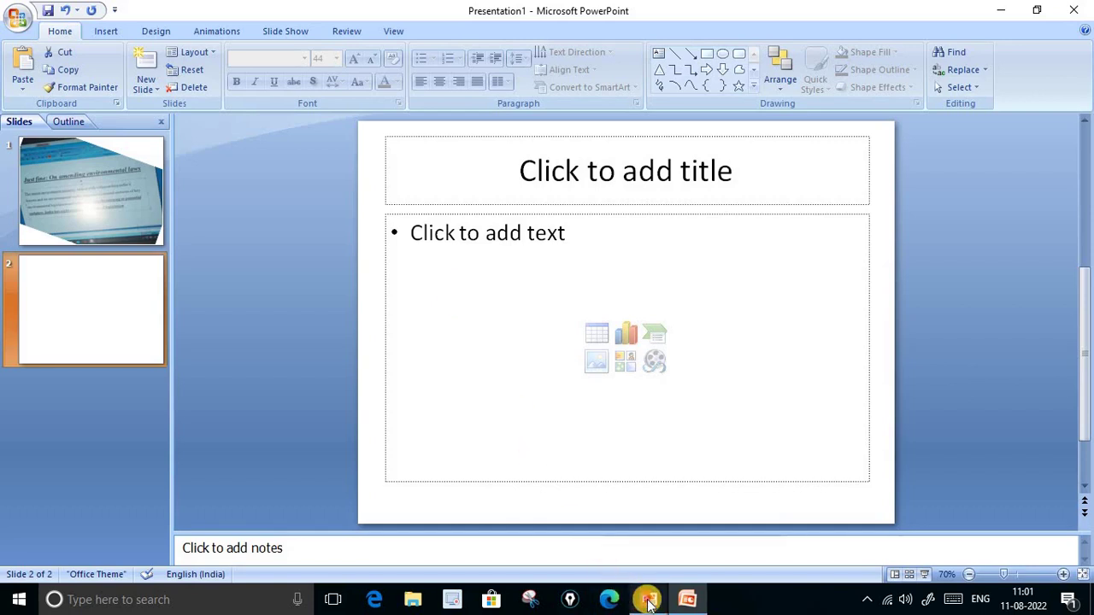
{"action": "left_click", "coordinate": [647, 601]}
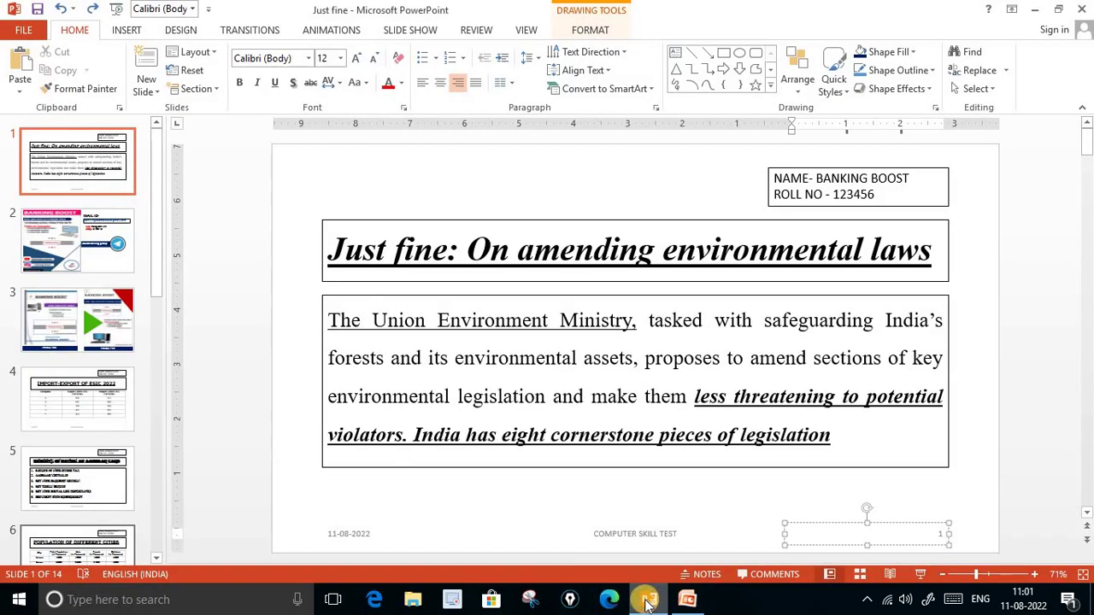
{"action": "left_click", "coordinate": [183, 31]}
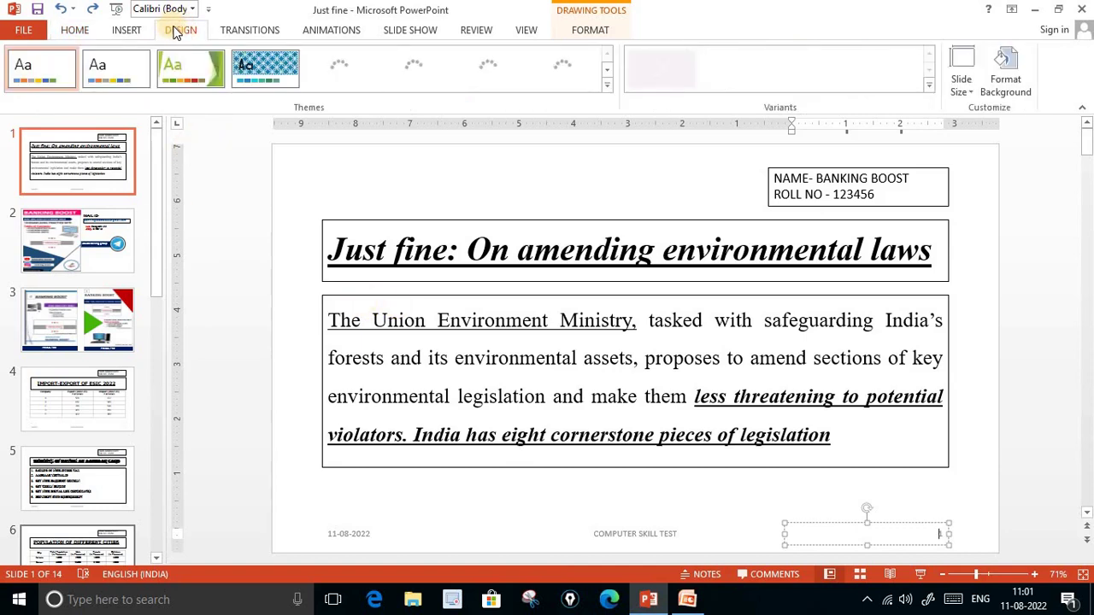
{"action": "left_click", "coordinate": [970, 87]}
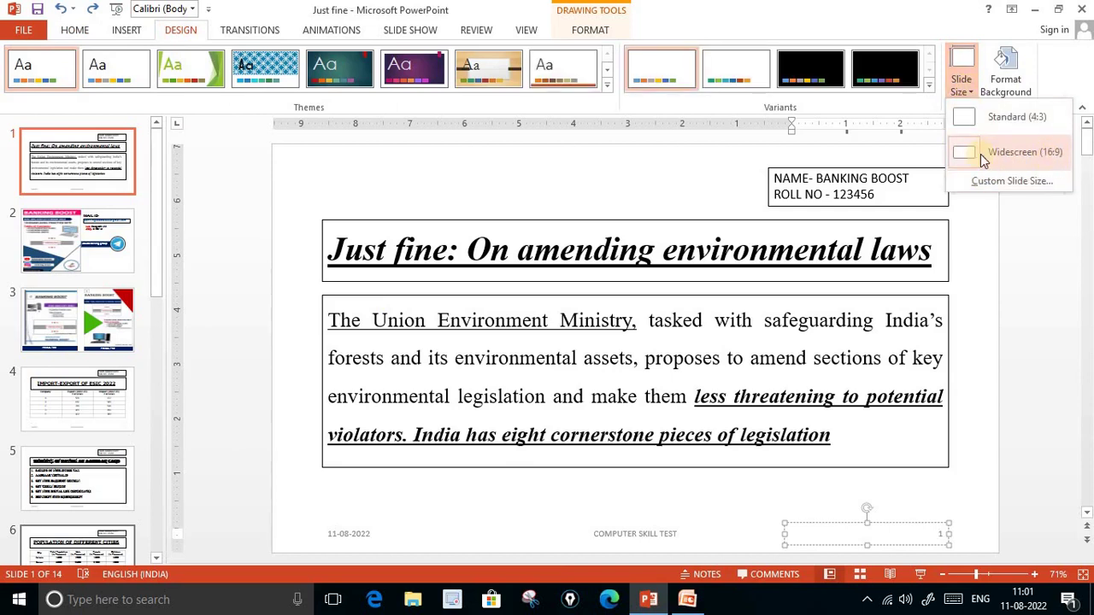
{"action": "left_click", "coordinate": [1021, 180]}
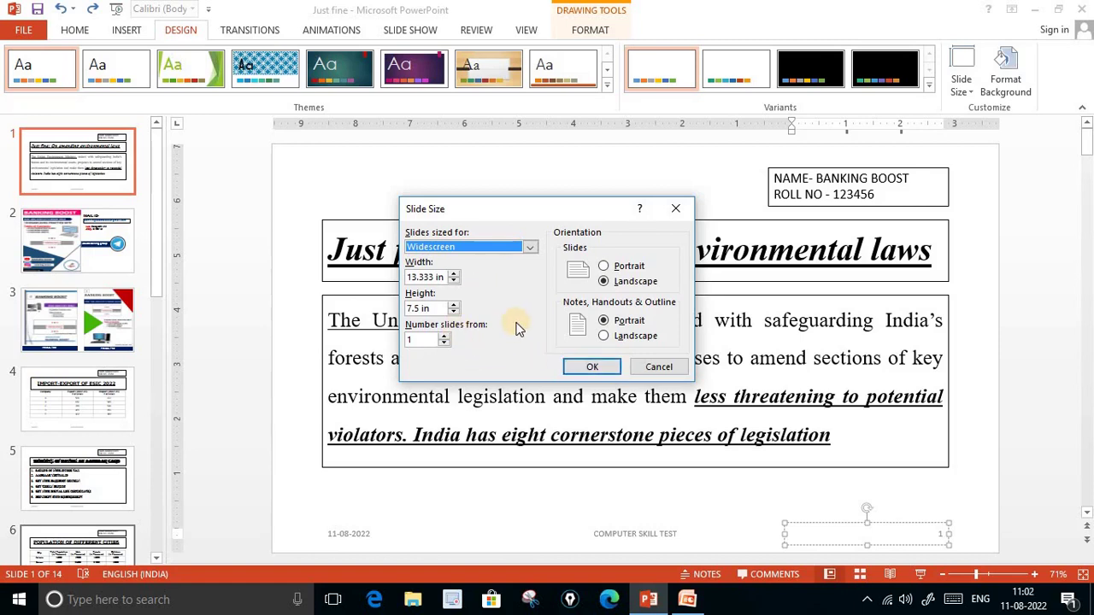
{"action": "left_click", "coordinate": [675, 371]}
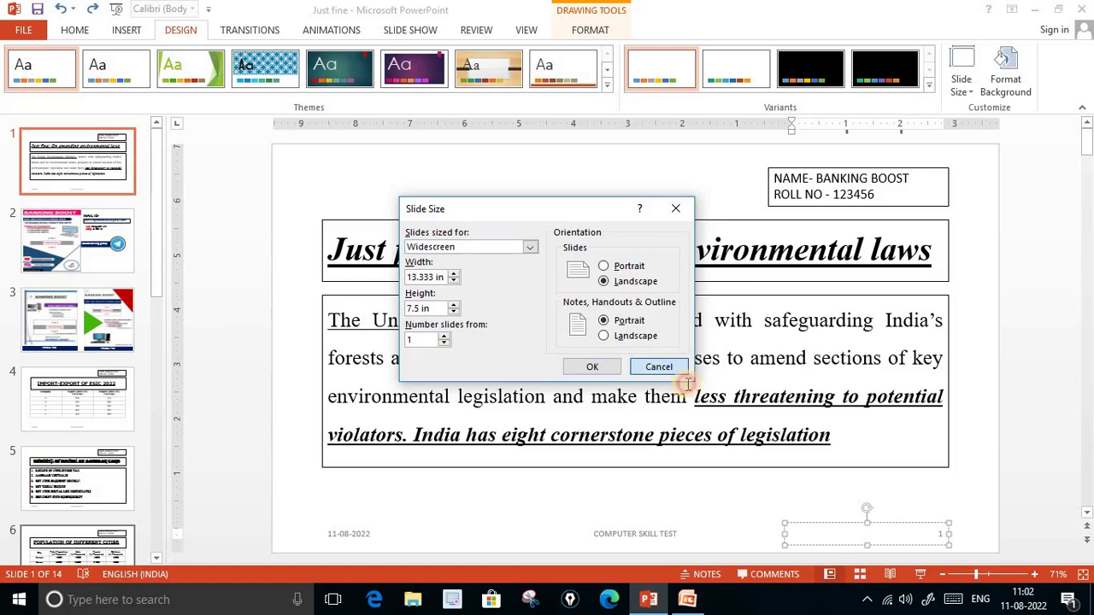
{"action": "left_click", "coordinate": [690, 601]}
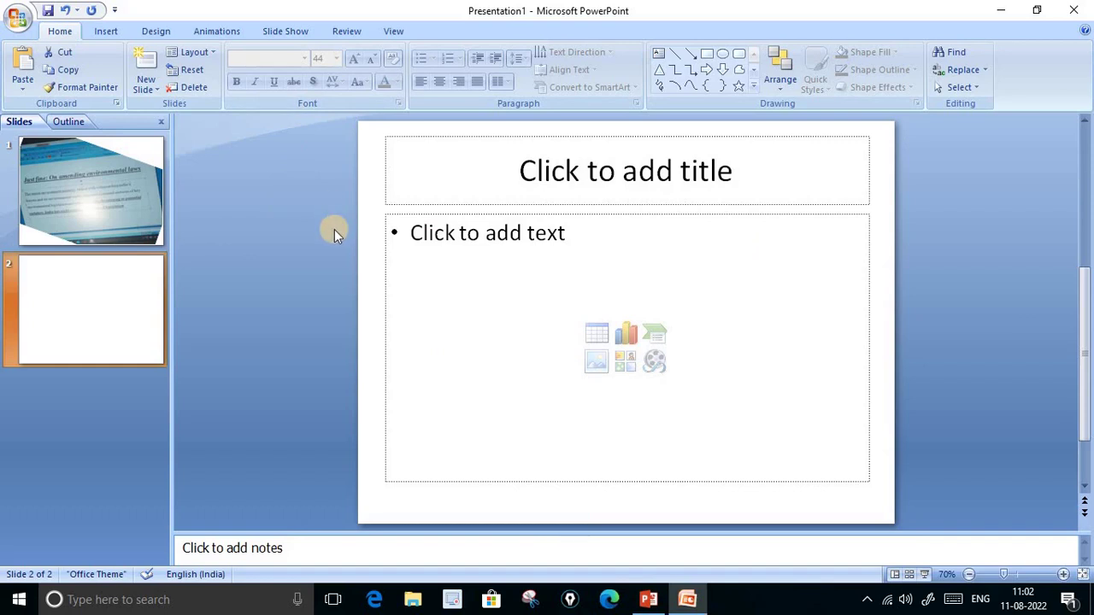
- Try the Page Setup slide size presets, settling on On-screen Show (4:3)
{"action": "left_click", "coordinate": [162, 34]}
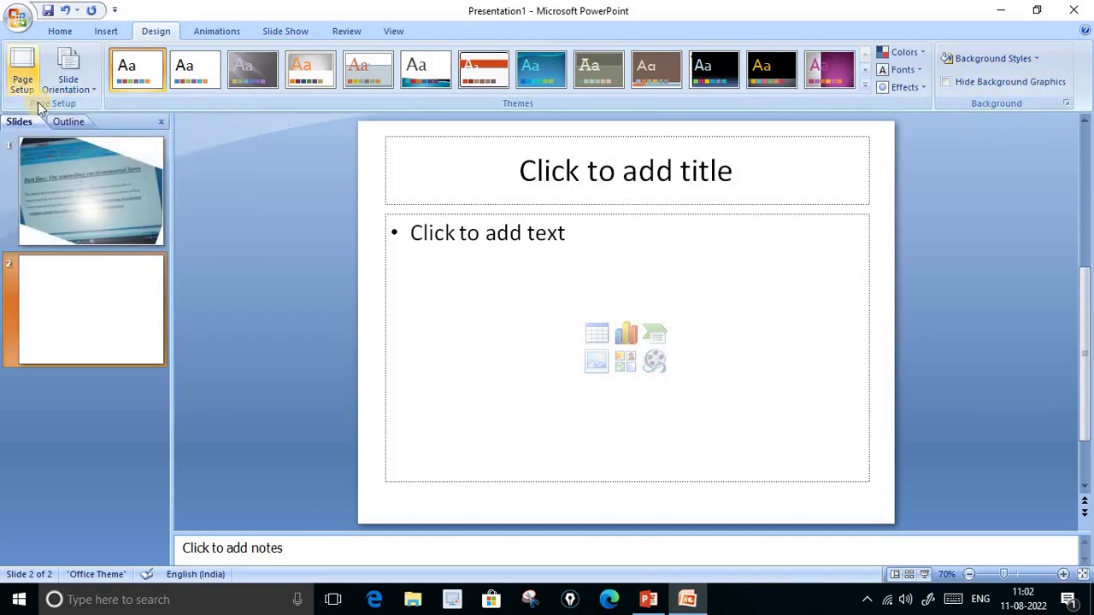
{"action": "left_click", "coordinate": [23, 75]}
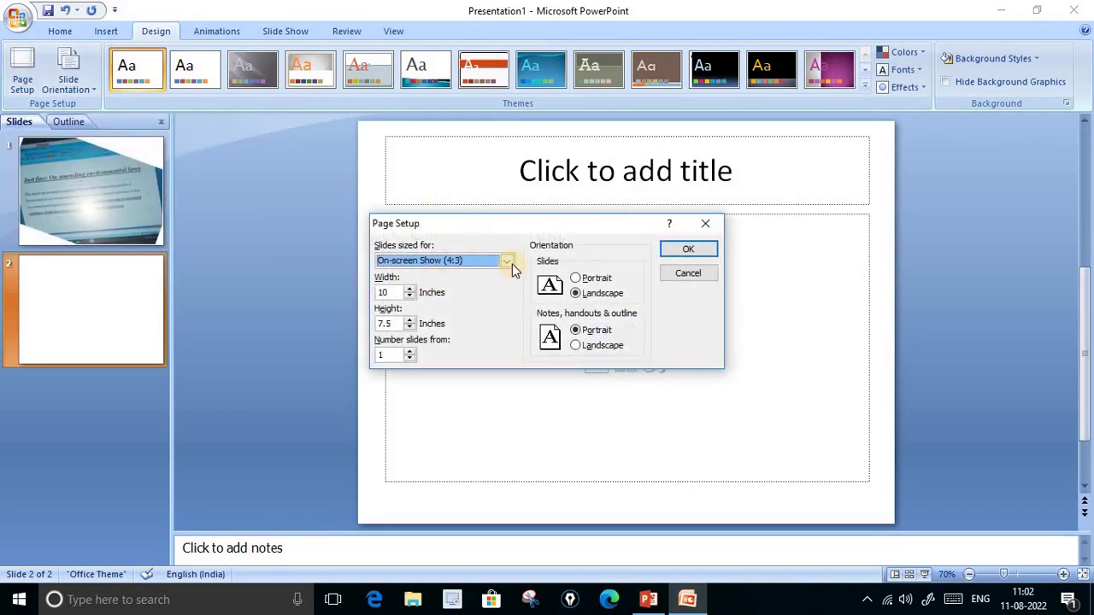
{"action": "left_click", "coordinate": [508, 261]}
{"action": "scroll", "coordinate": [407, 337], "scroll_direction": "down", "scroll_amount": 2}
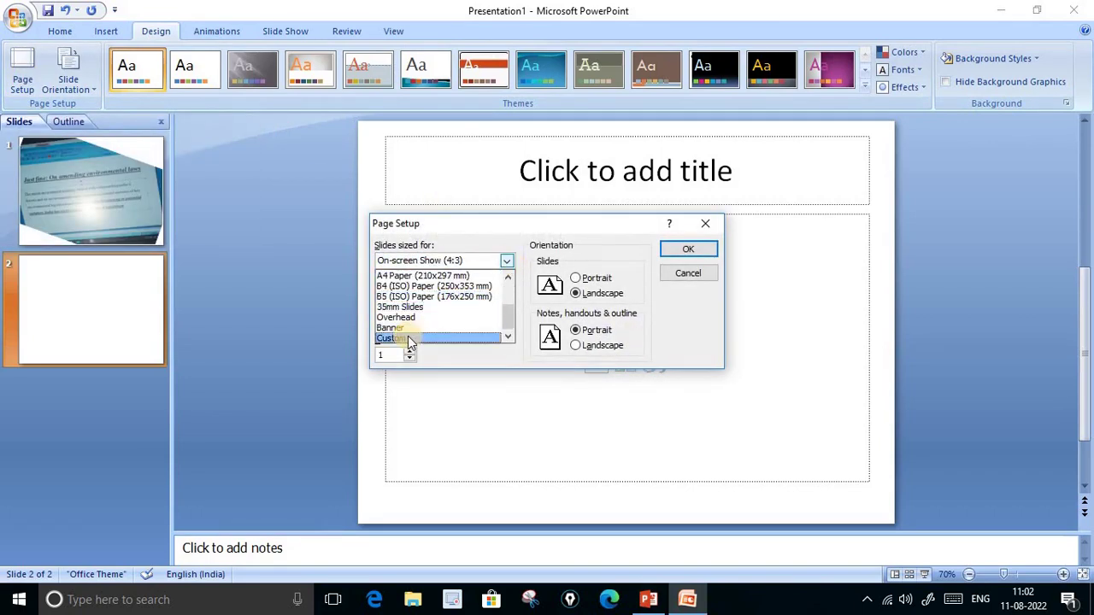
{"action": "left_click", "coordinate": [408, 338]}
{"action": "left_click", "coordinate": [508, 261]}
{"action": "left_click", "coordinate": [466, 275]}
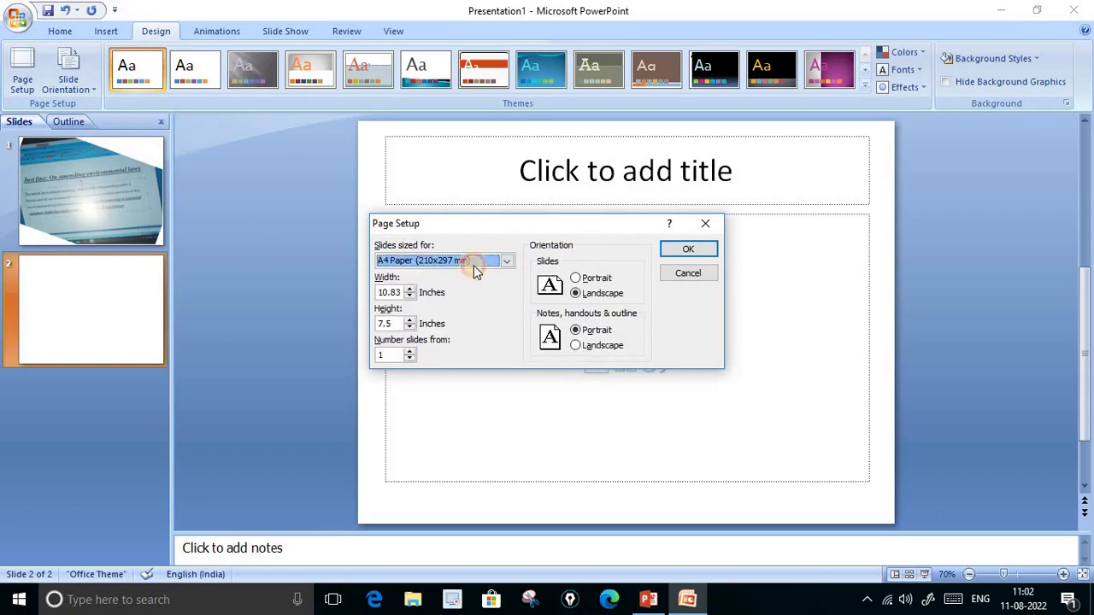
{"action": "left_click", "coordinate": [506, 260]}
{"action": "scroll", "coordinate": [423, 290], "scroll_direction": "up", "scroll_amount": 2}
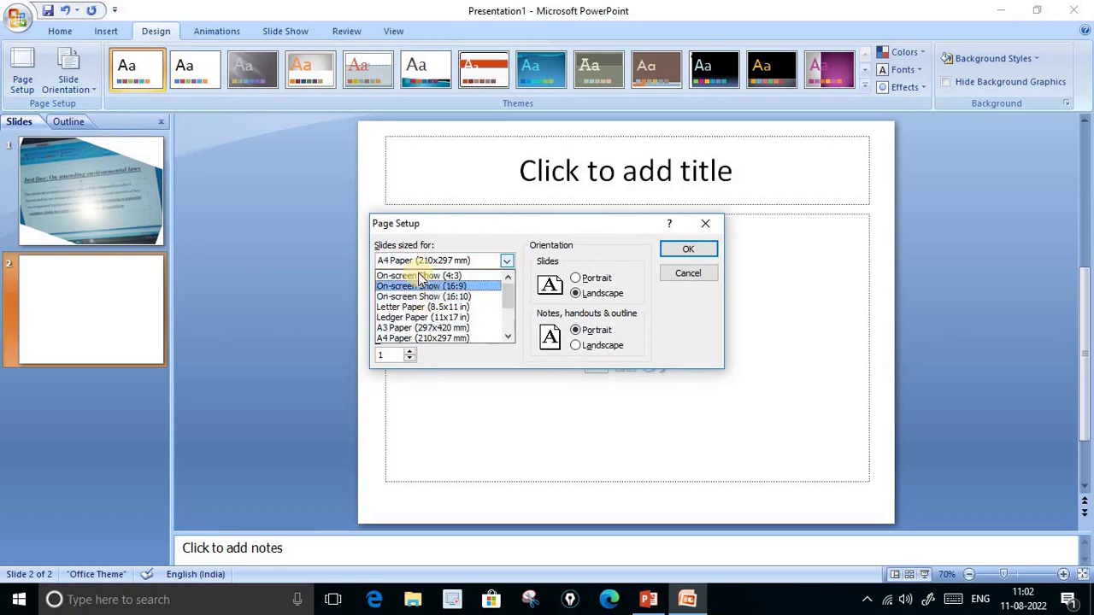
{"action": "left_click", "coordinate": [418, 275]}
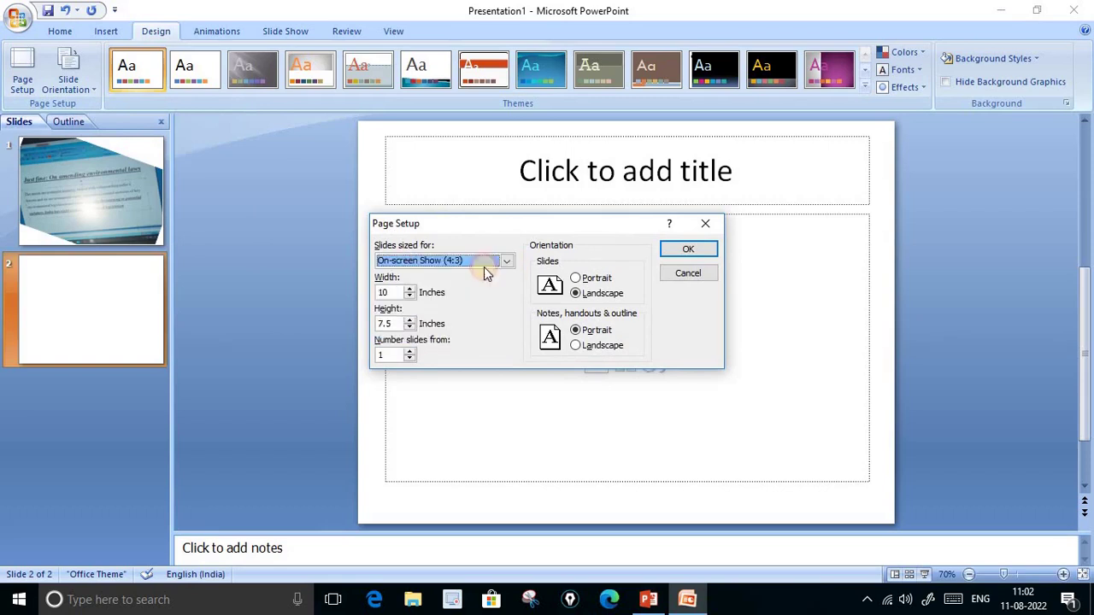
- Change the slide size to 13.3 inches wide by 7.5 inches high
{"action": "left_click", "coordinate": [381, 292]}
{"action": "left_click_drag", "start_coordinate": [381, 292], "coordinate": [430, 303]}
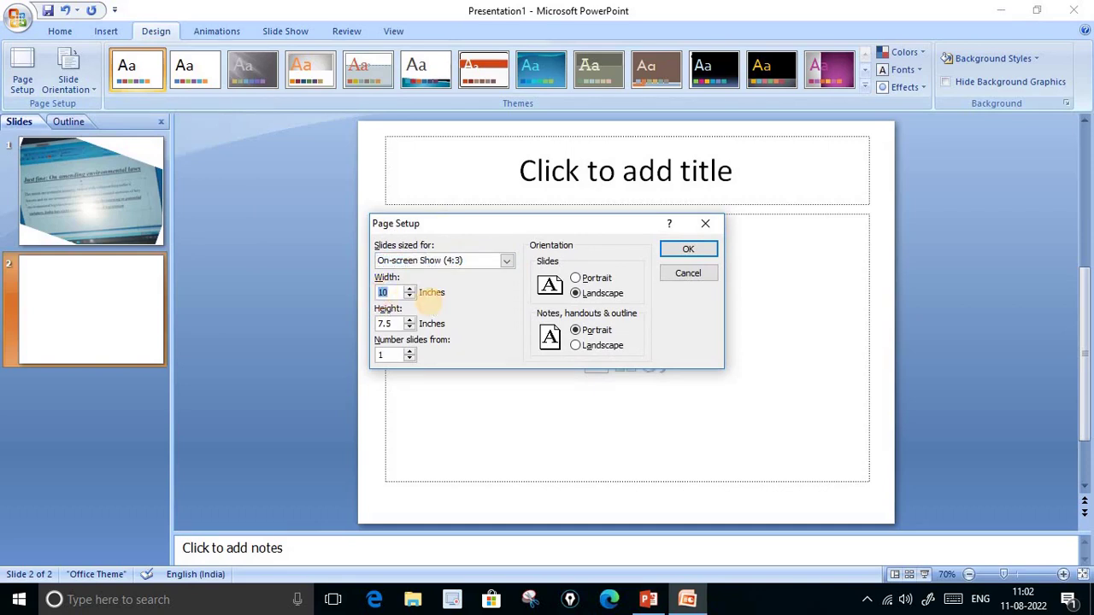
{"action": "type", "text": "13."}
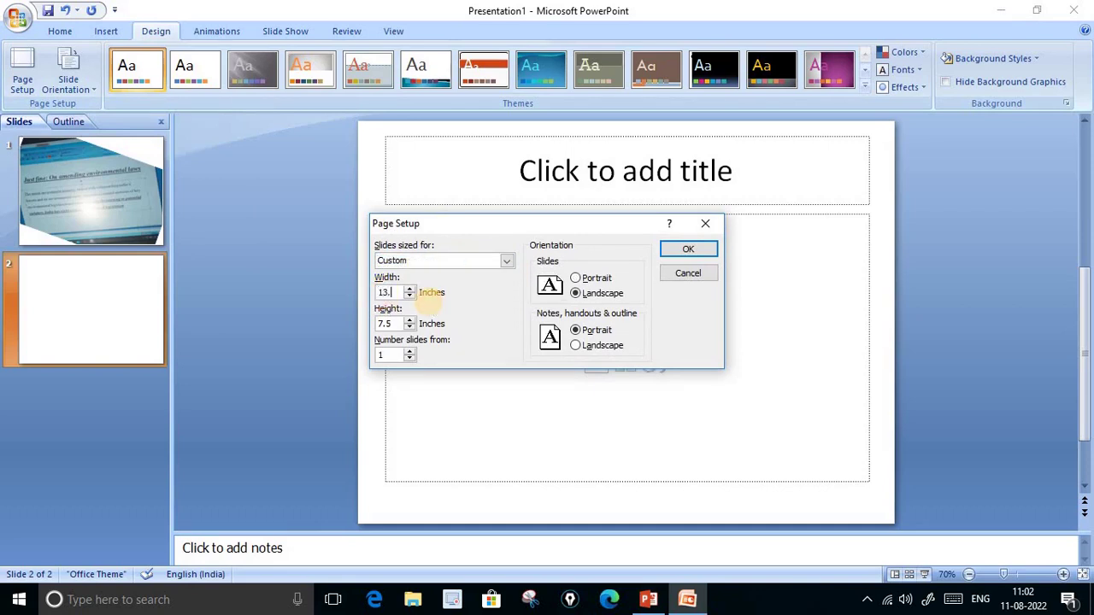
{"action": "type", "text": "333"}
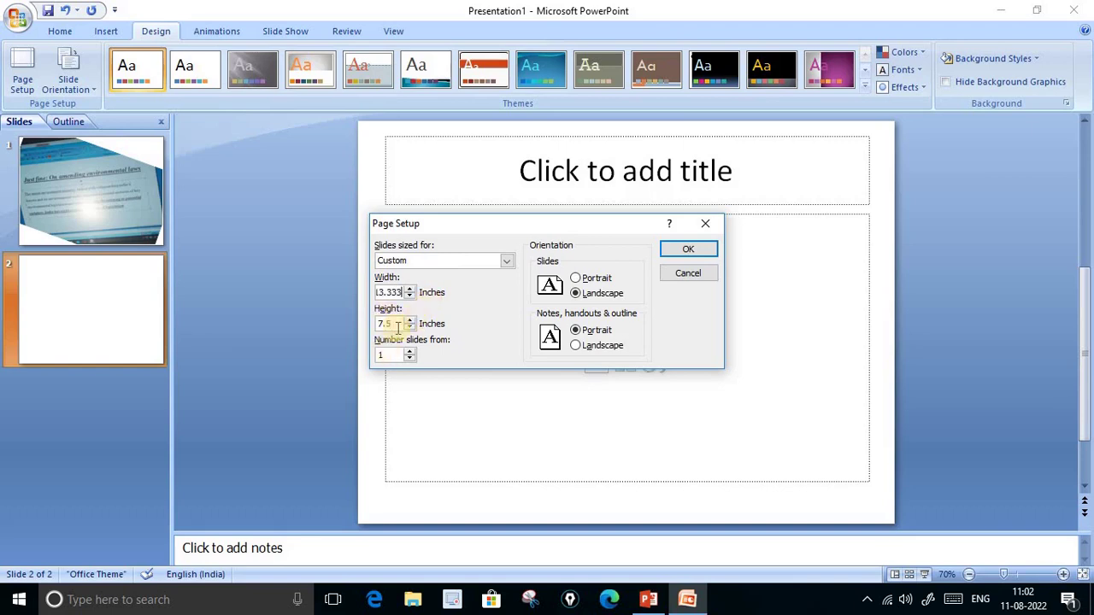
{"action": "double_click", "coordinate": [396, 325]}
{"action": "left_click", "coordinate": [684, 251]}
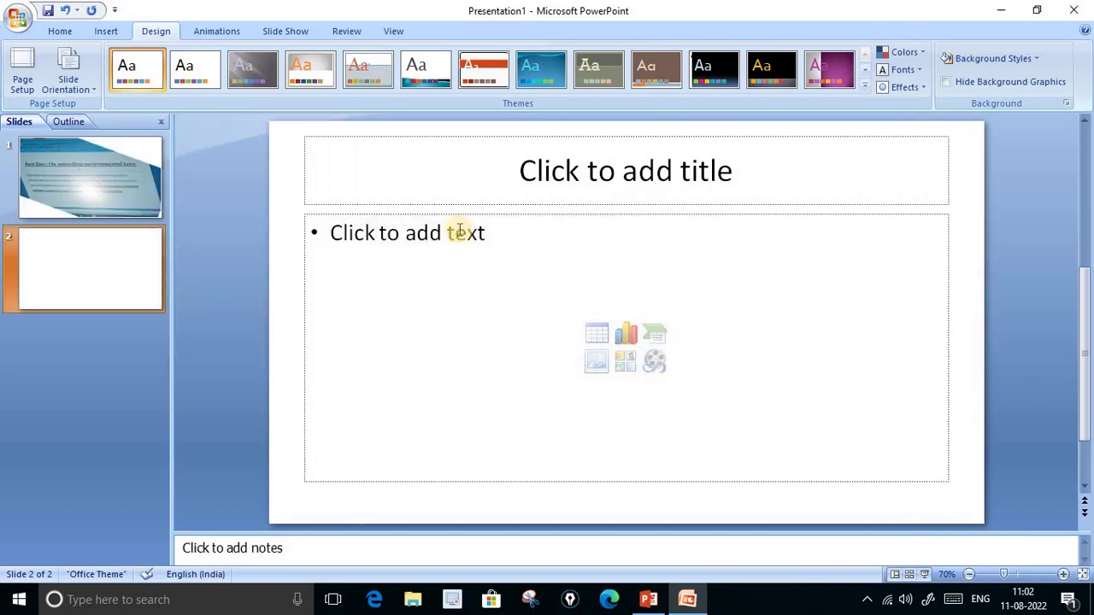
- Remove the bullet from slide 2's body, then go back to the reference title
{"action": "left_click", "coordinate": [373, 233]}
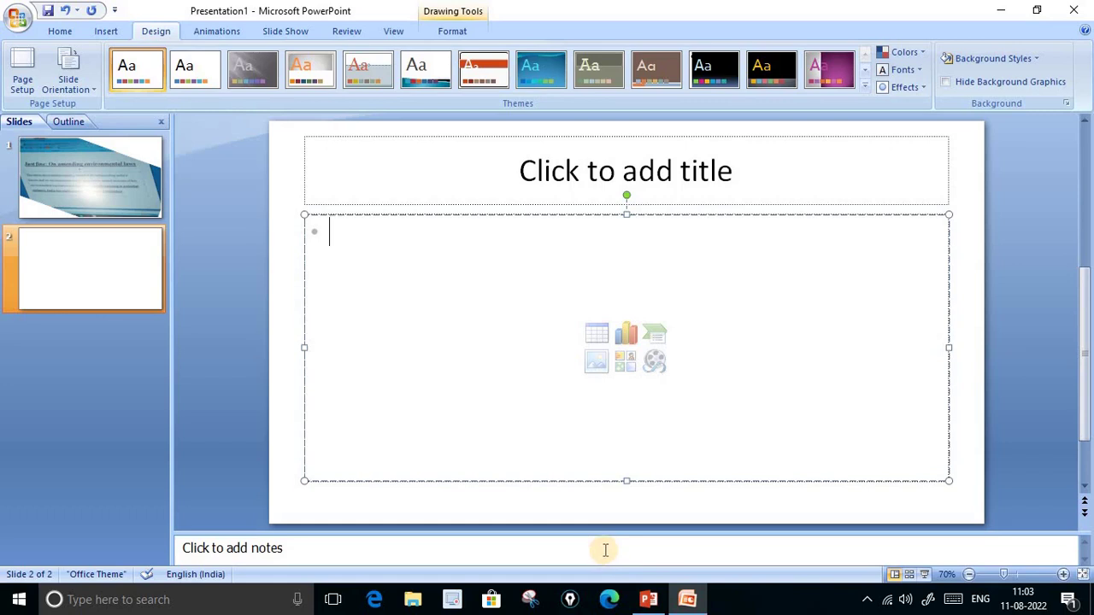
{"action": "key", "text": "BackSpace"}
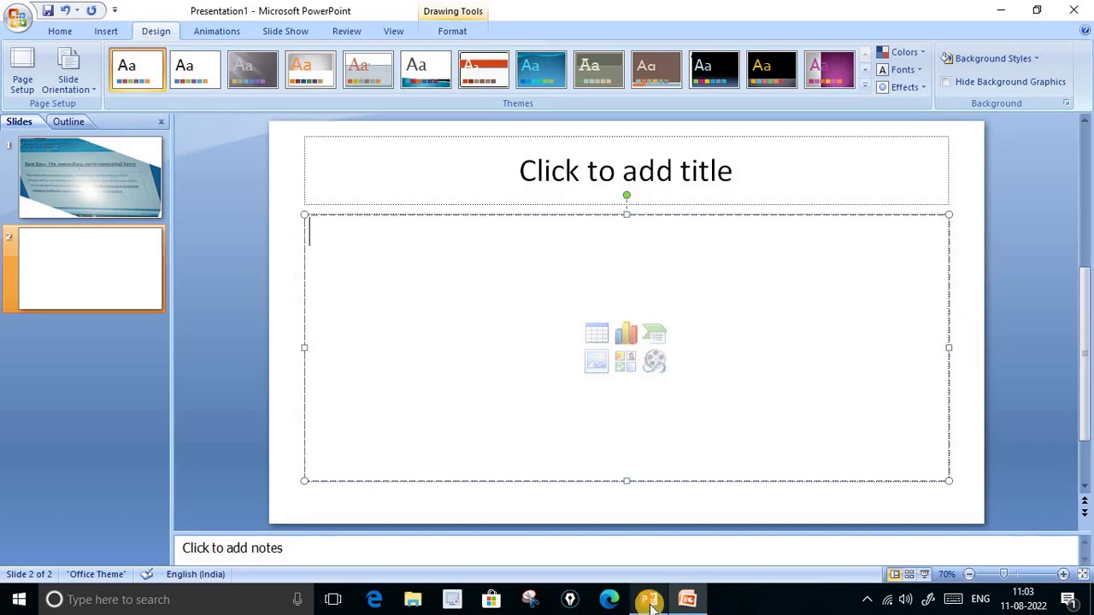
{"action": "left_click", "coordinate": [648, 600]}
{"action": "left_click", "coordinate": [491, 251]}
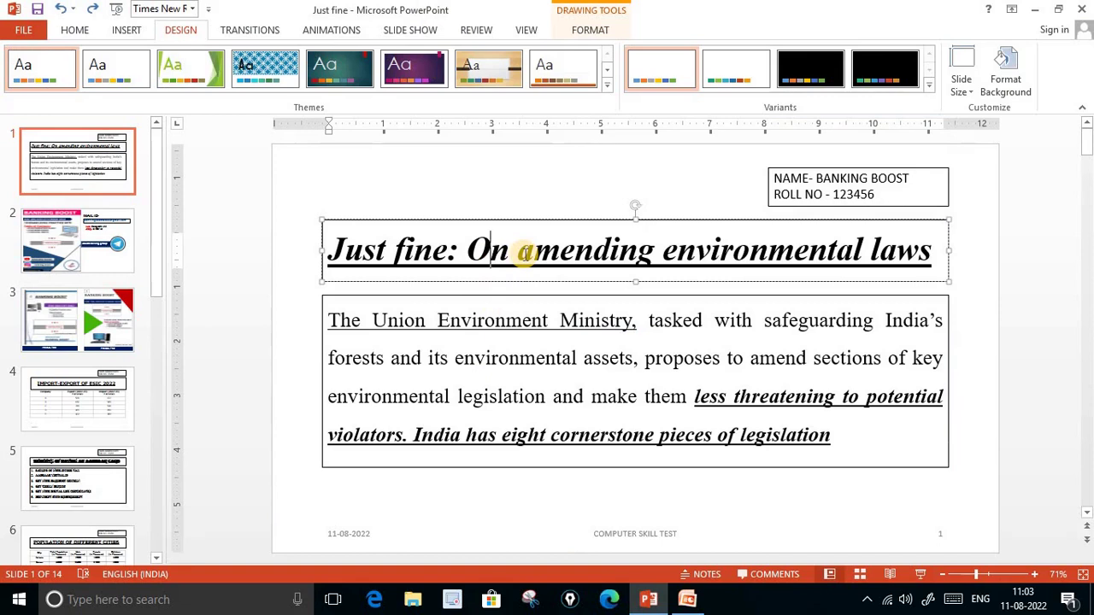
- Paste the reference title 'Just fine: On amending environmental laws' into slide 2 as text only
{"action": "triple_click", "coordinate": [524, 254]}
{"action": "key", "text": "ctrl+c"}
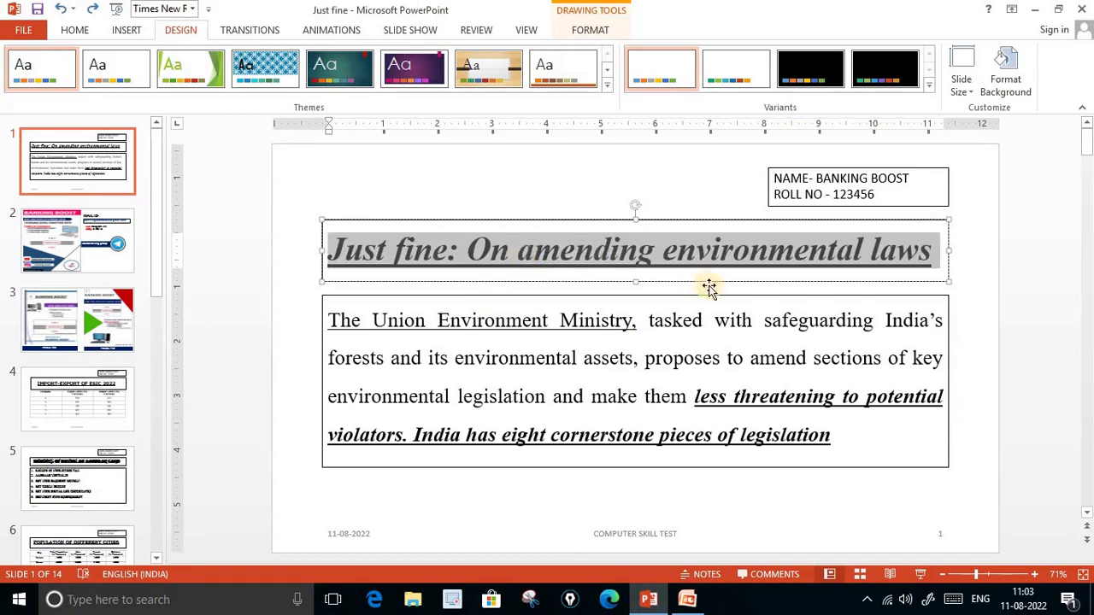
{"action": "left_click", "coordinate": [687, 599]}
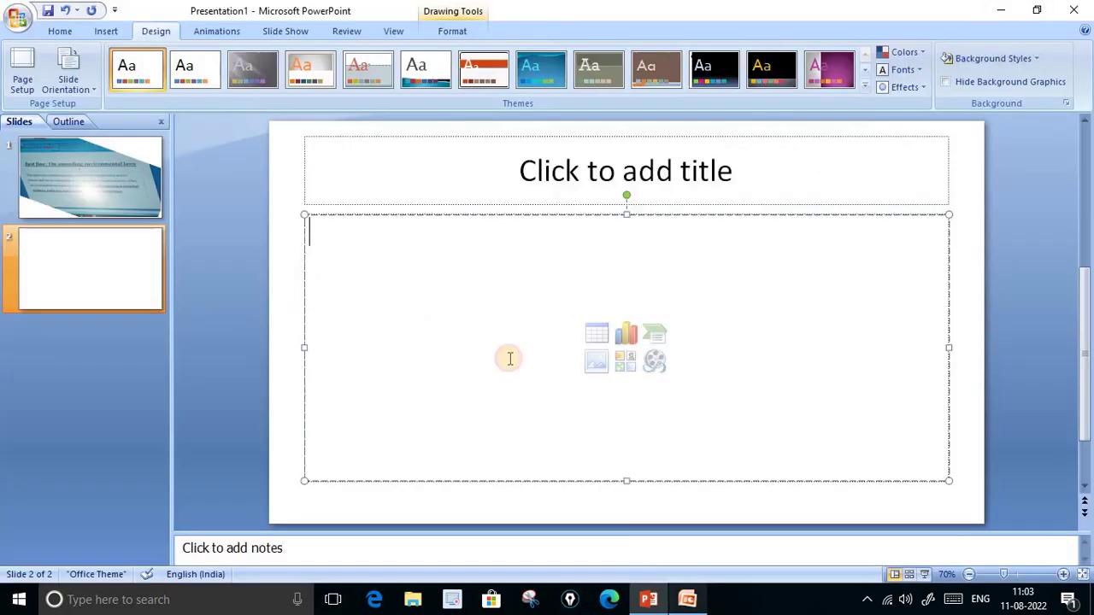
{"action": "left_click", "coordinate": [445, 184]}
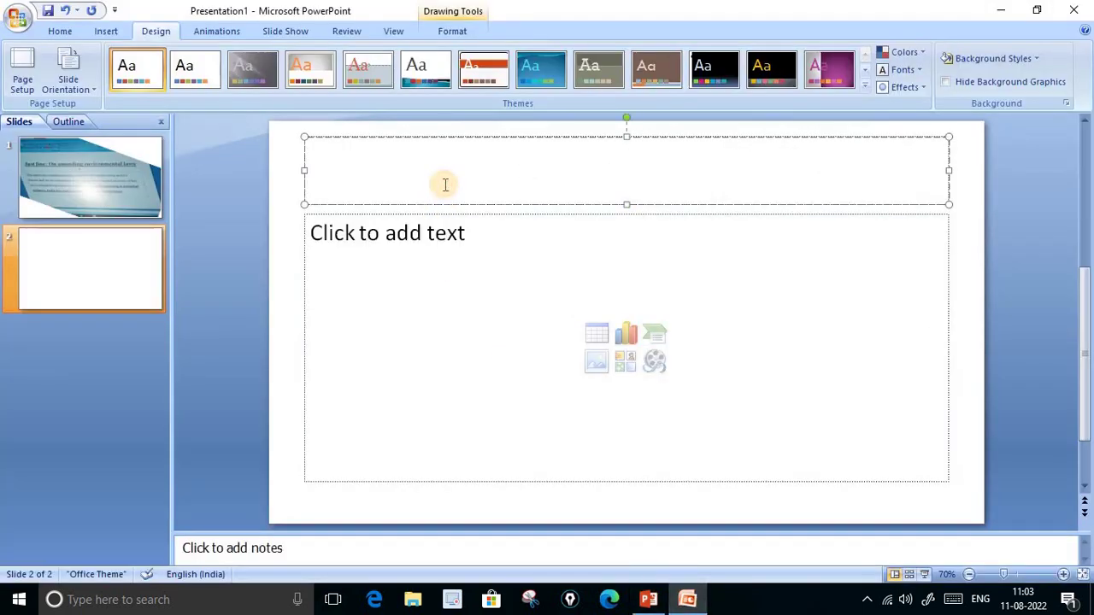
{"action": "key", "text": "ctrl+v"}
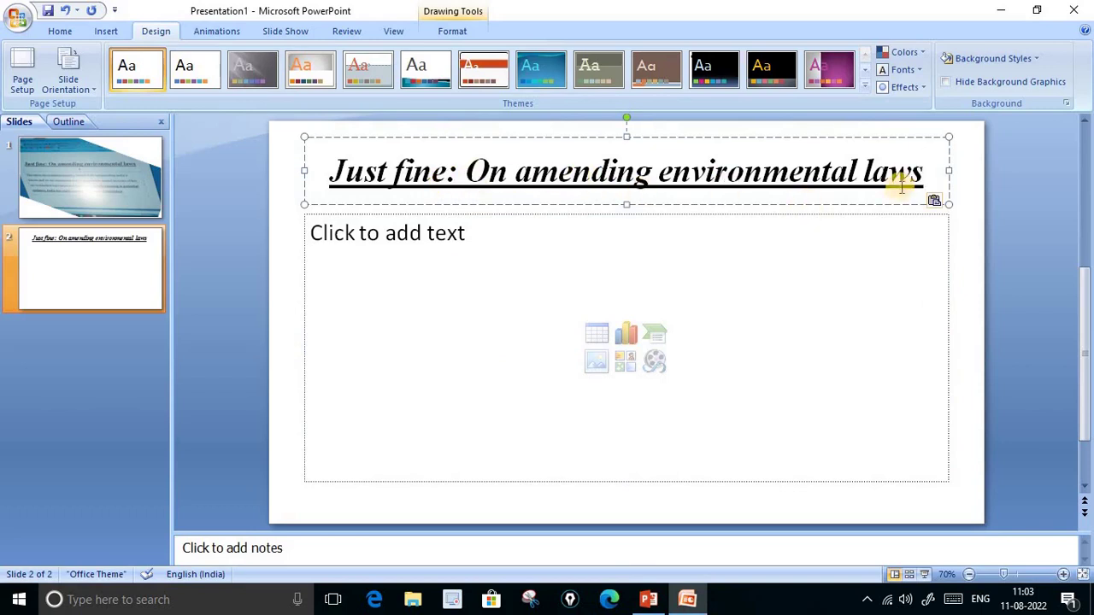
{"action": "left_click", "coordinate": [937, 203]}
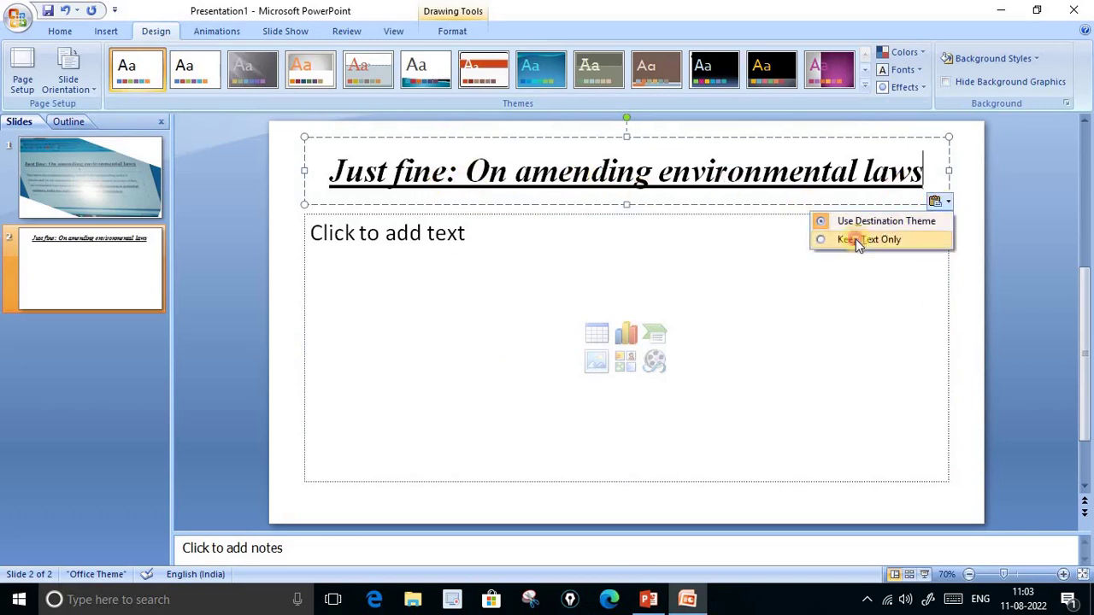
{"action": "left_click", "coordinate": [856, 239]}
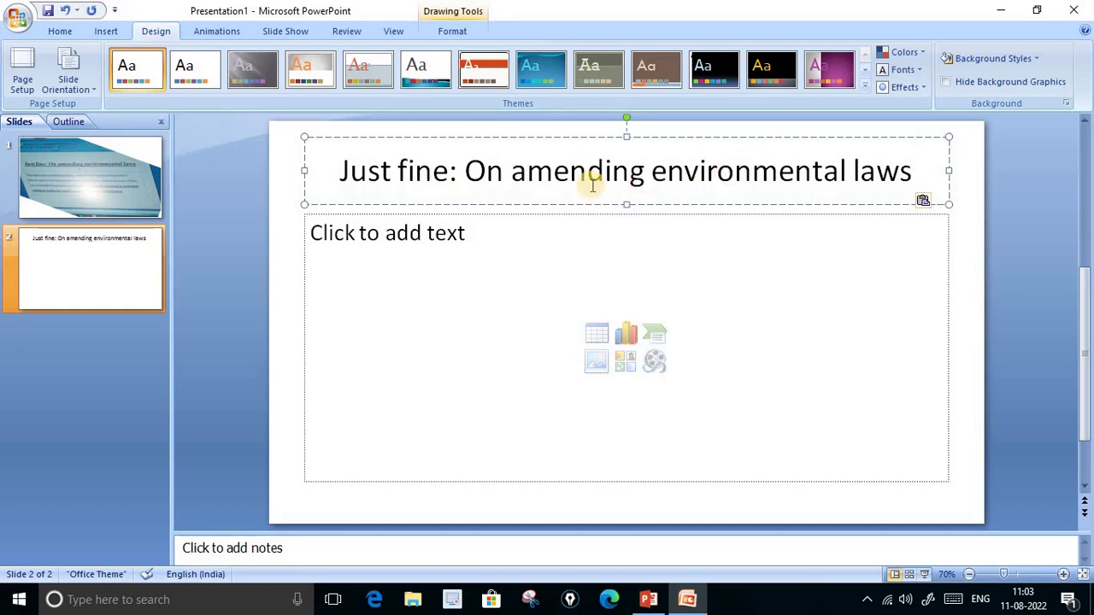
- Make the slide 2 title bold and set it in Times New Roman
{"action": "left_click", "coordinate": [60, 31]}
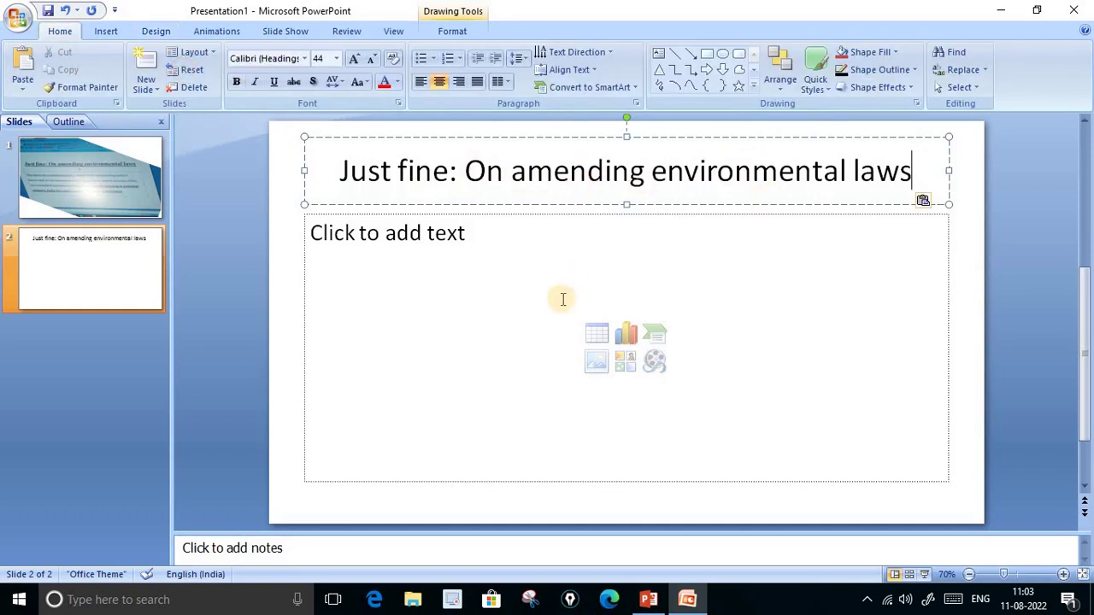
{"action": "triple_click", "coordinate": [428, 178]}
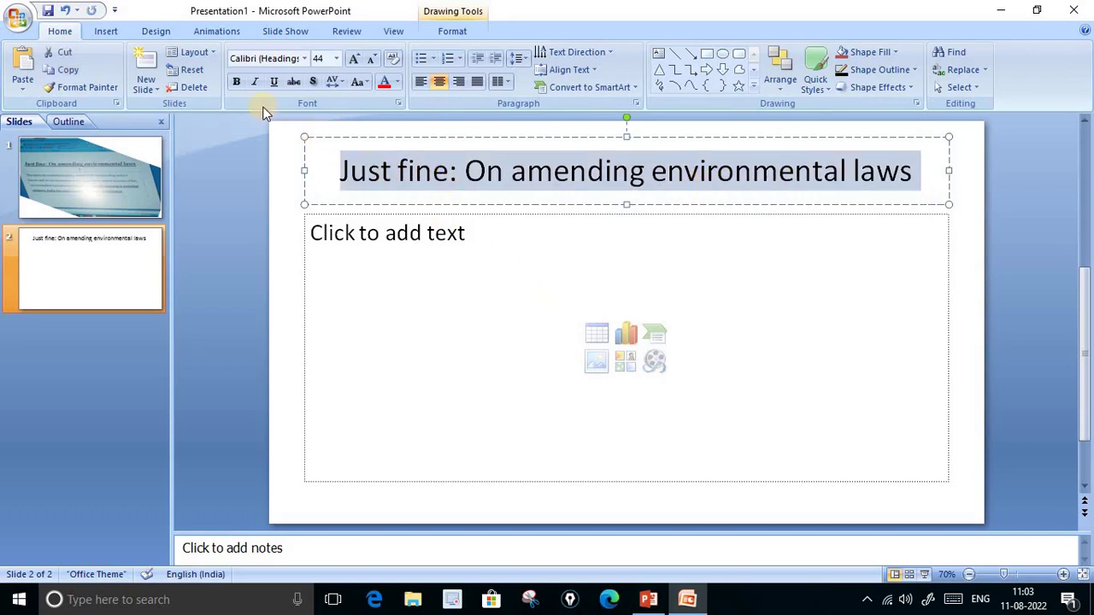
{"action": "left_click", "coordinate": [236, 81]}
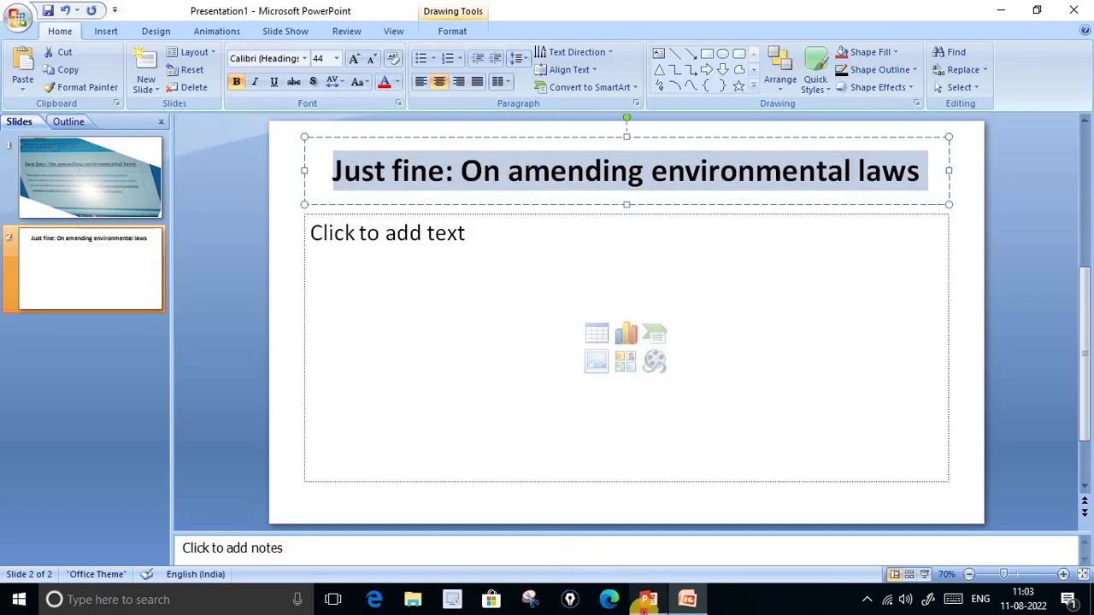
{"action": "left_click", "coordinate": [647, 601]}
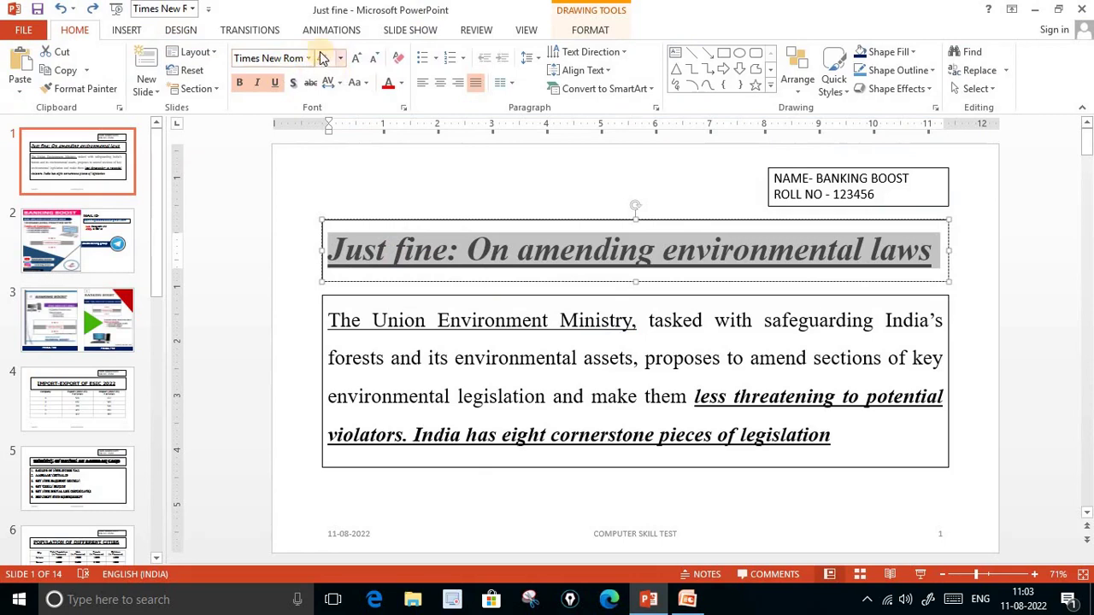
{"action": "left_click", "coordinate": [694, 604]}
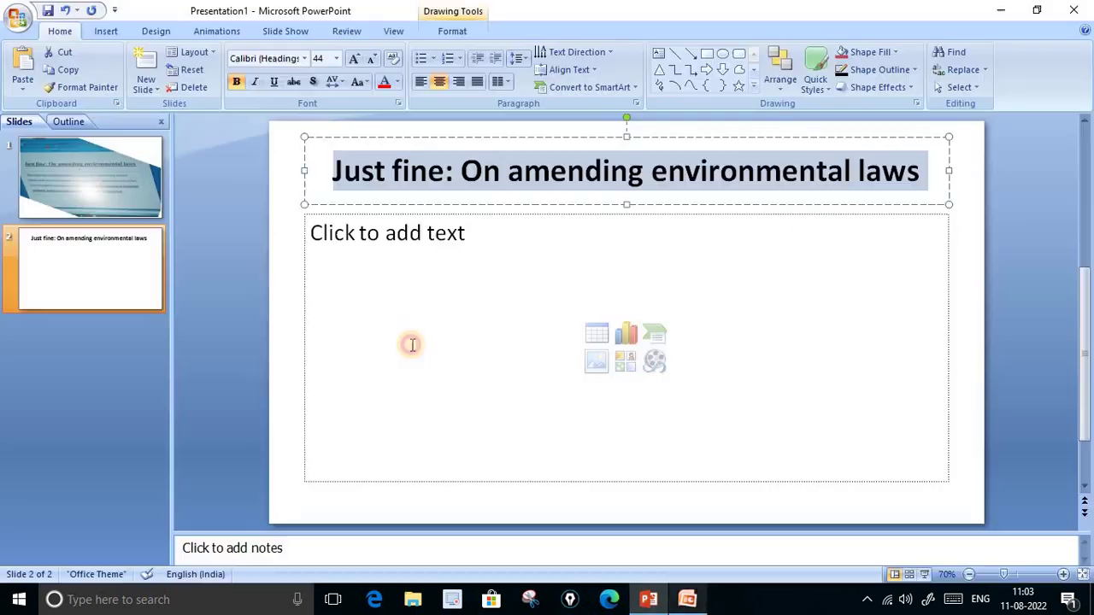
{"action": "left_click", "coordinate": [295, 57]}
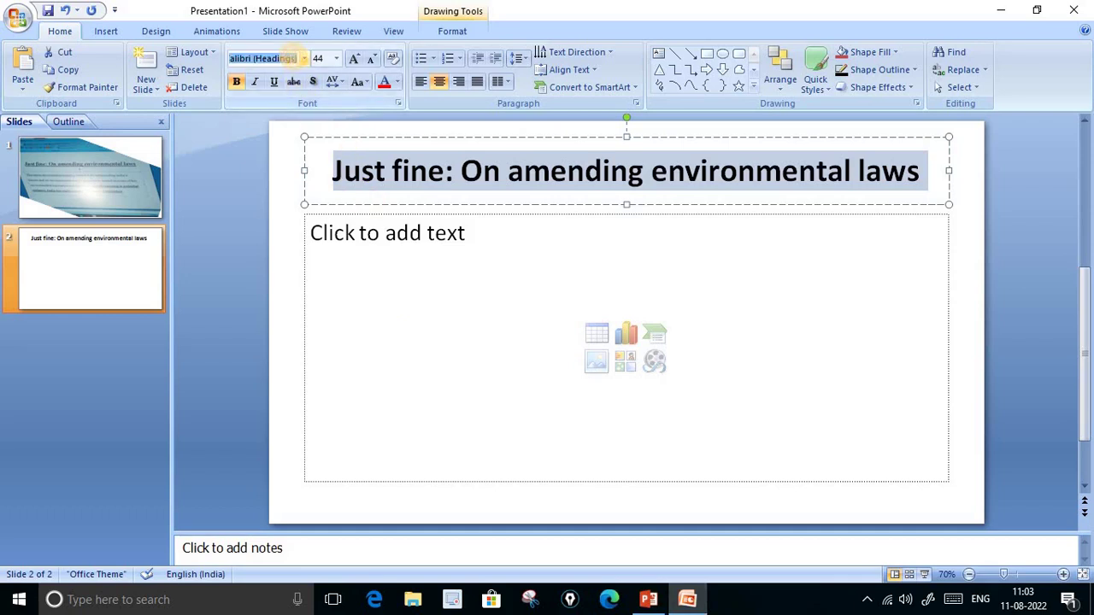
{"action": "key", "text": "BackSpace"}
{"action": "type", "text": "t"}
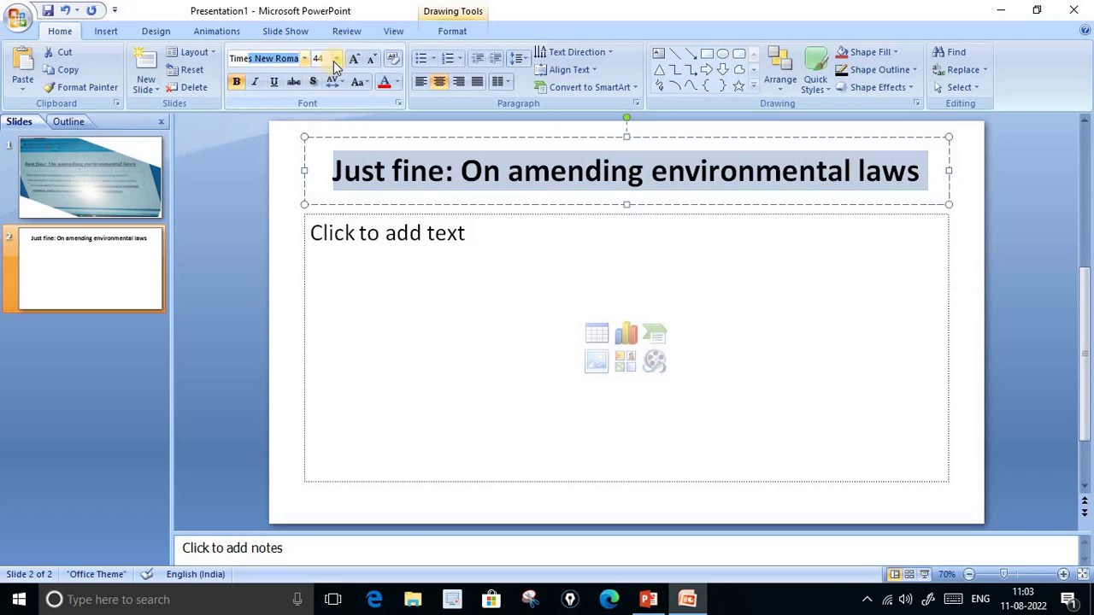
{"action": "left_click", "coordinate": [438, 137]}
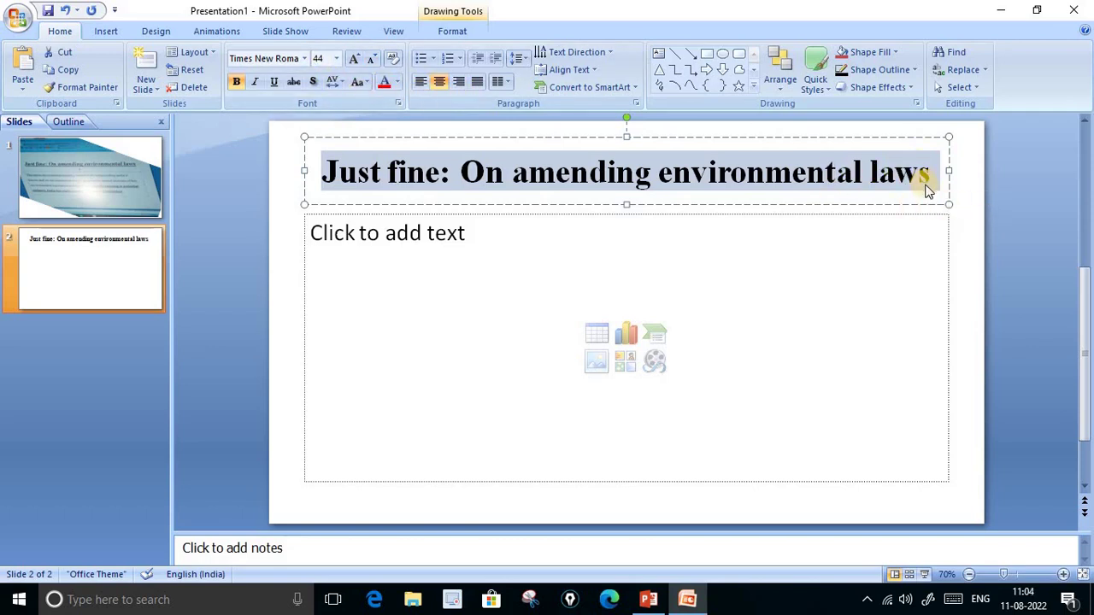
- Make the title italic and underlined, matching the reference
{"action": "left_click", "coordinate": [651, 602]}
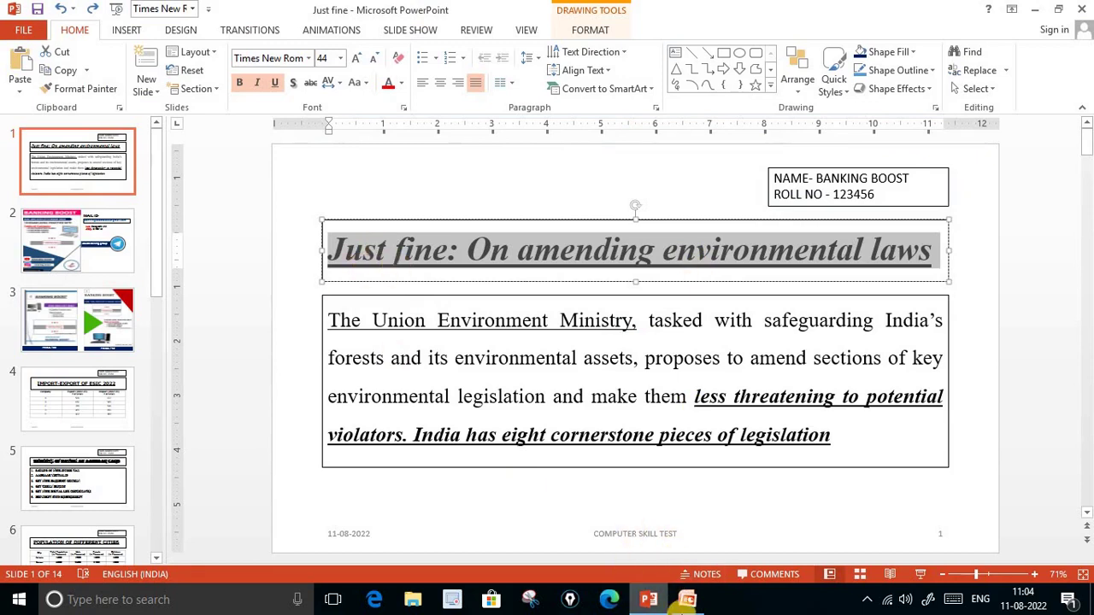
{"action": "left_click", "coordinate": [687, 599]}
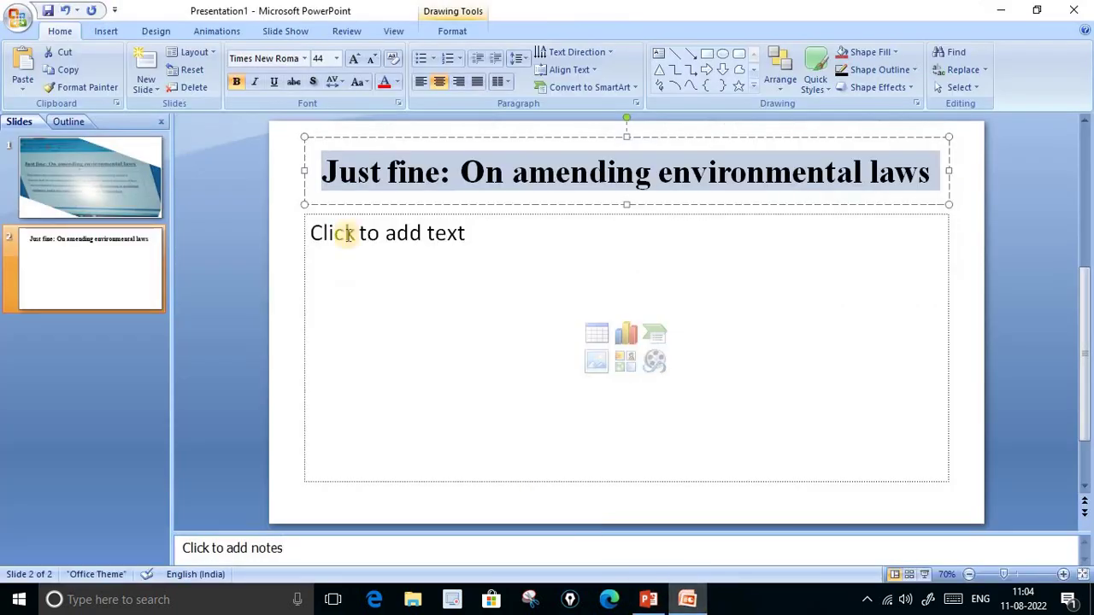
{"action": "left_click", "coordinate": [259, 82]}
{"action": "left_click", "coordinate": [274, 83]}
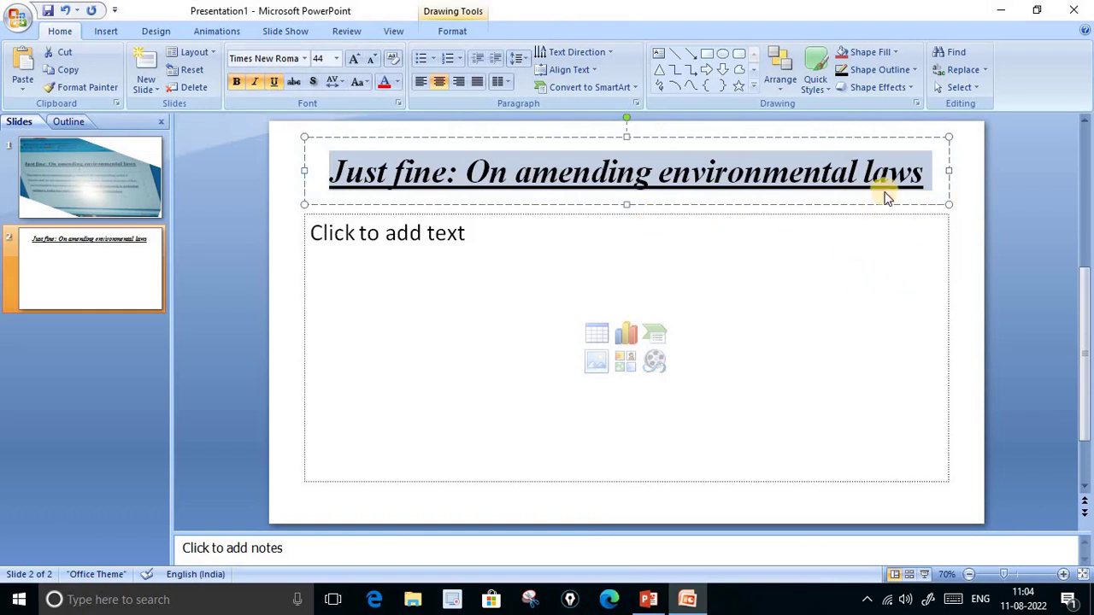
- Shorten the body box from the top and move the title box lower on the slide
{"action": "left_click", "coordinate": [601, 249]}
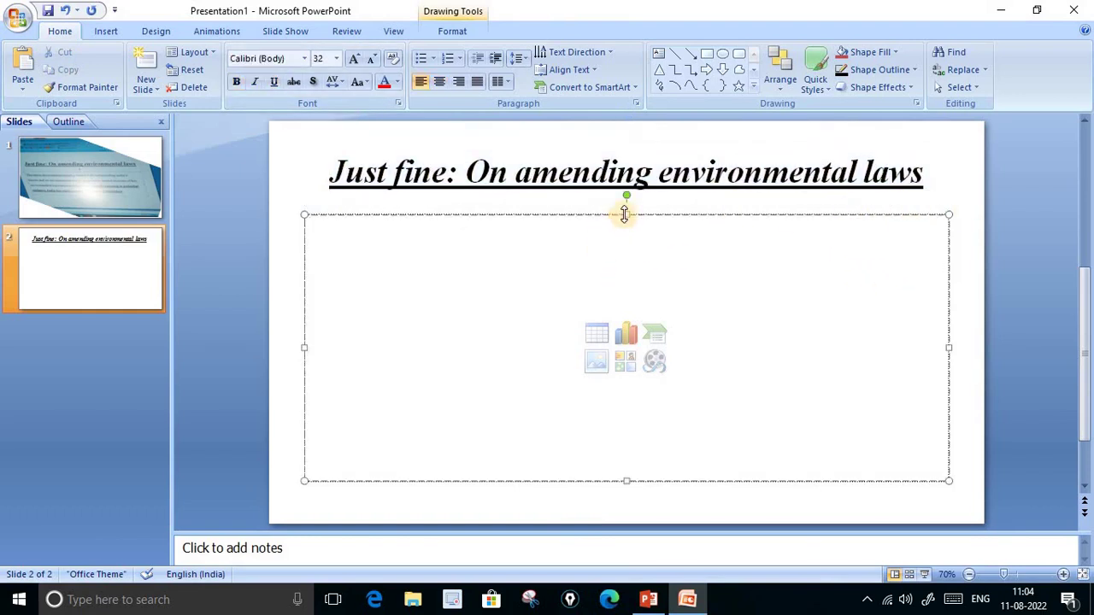
{"action": "left_click_drag", "start_coordinate": [625, 214], "coordinate": [622, 269]}
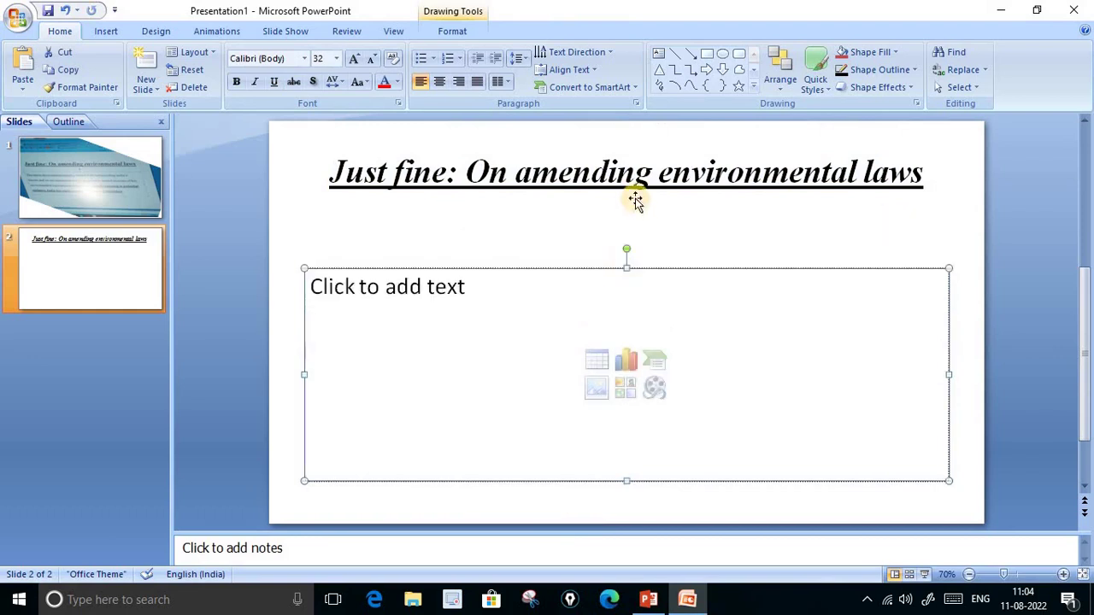
{"action": "left_click", "coordinate": [635, 200]}
{"action": "left_click_drag", "start_coordinate": [669, 209], "coordinate": [666, 245]}
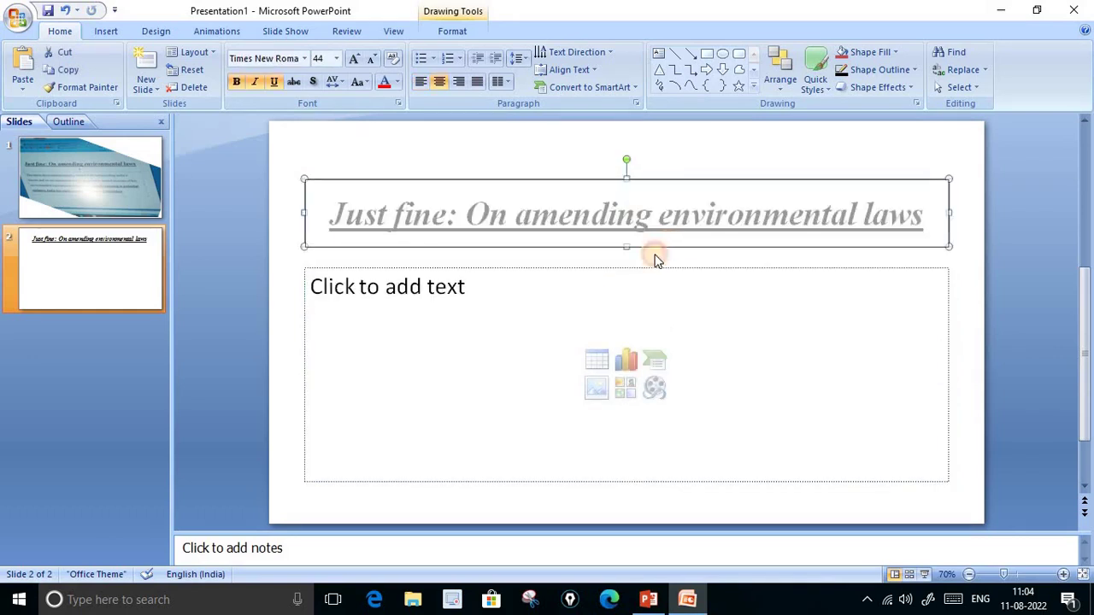
{"action": "left_click", "coordinate": [718, 161]}
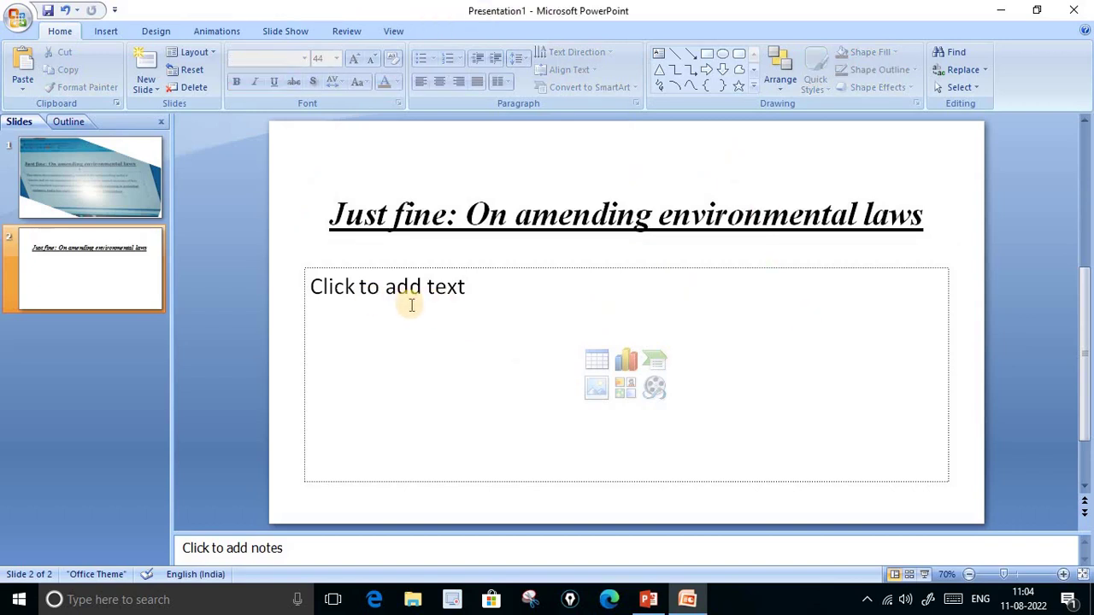
- Paste the reference's Union Environment Ministry paragraph into slide 2's body as text only
{"action": "left_click", "coordinate": [649, 599]}
{"action": "left_click", "coordinate": [535, 394]}
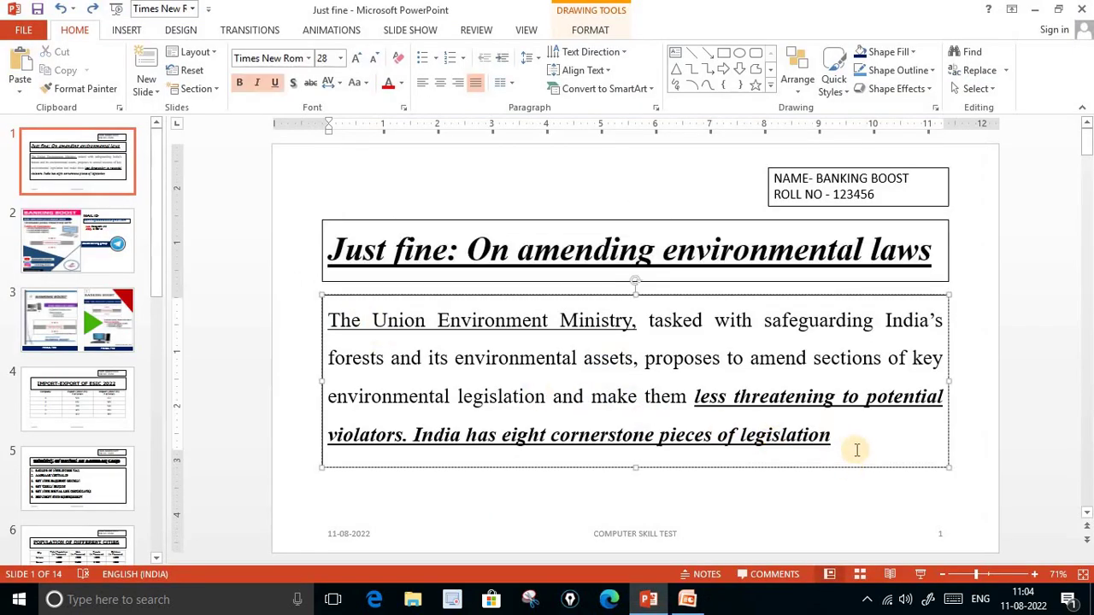
{"action": "key", "text": "ctrl+a"}
{"action": "key", "text": "ctrl+c"}
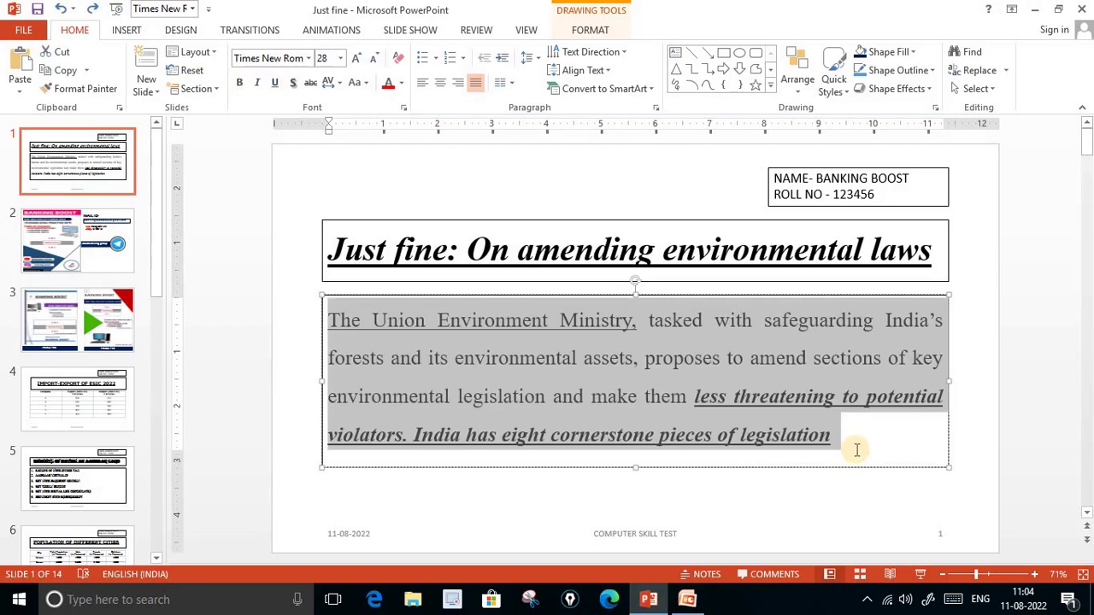
{"action": "left_click", "coordinate": [687, 599]}
{"action": "left_click", "coordinate": [372, 290]}
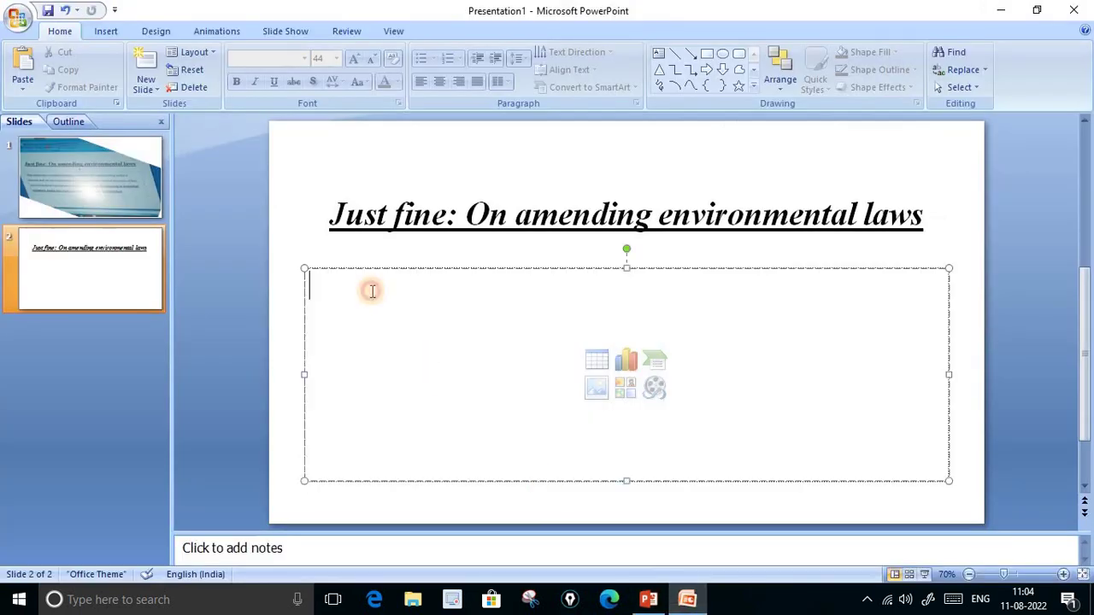
{"action": "key", "text": "ctrl+v"}
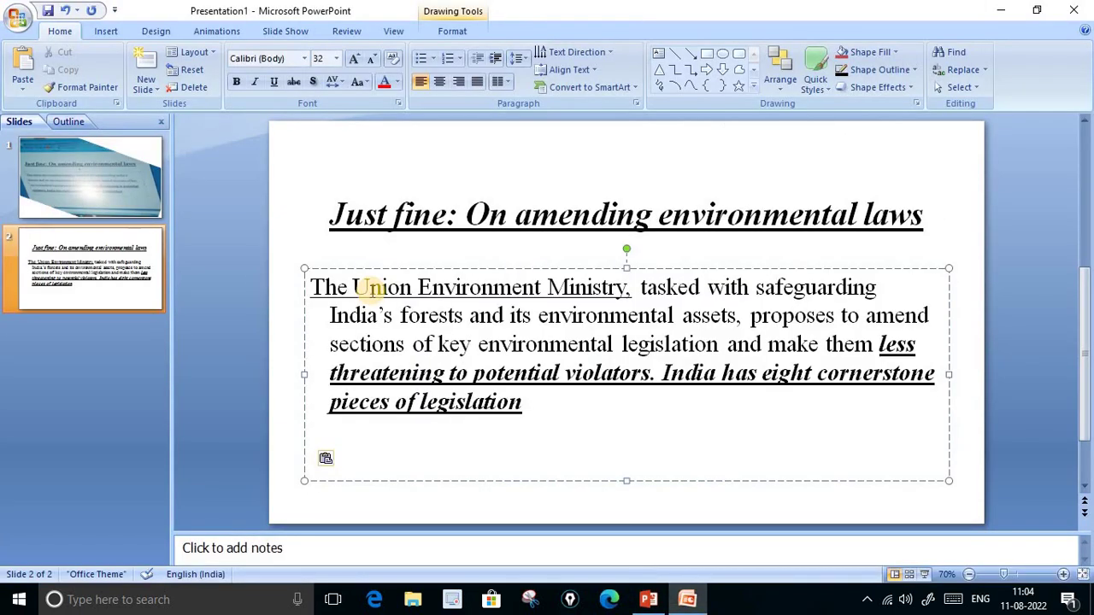
{"action": "left_click", "coordinate": [334, 461]}
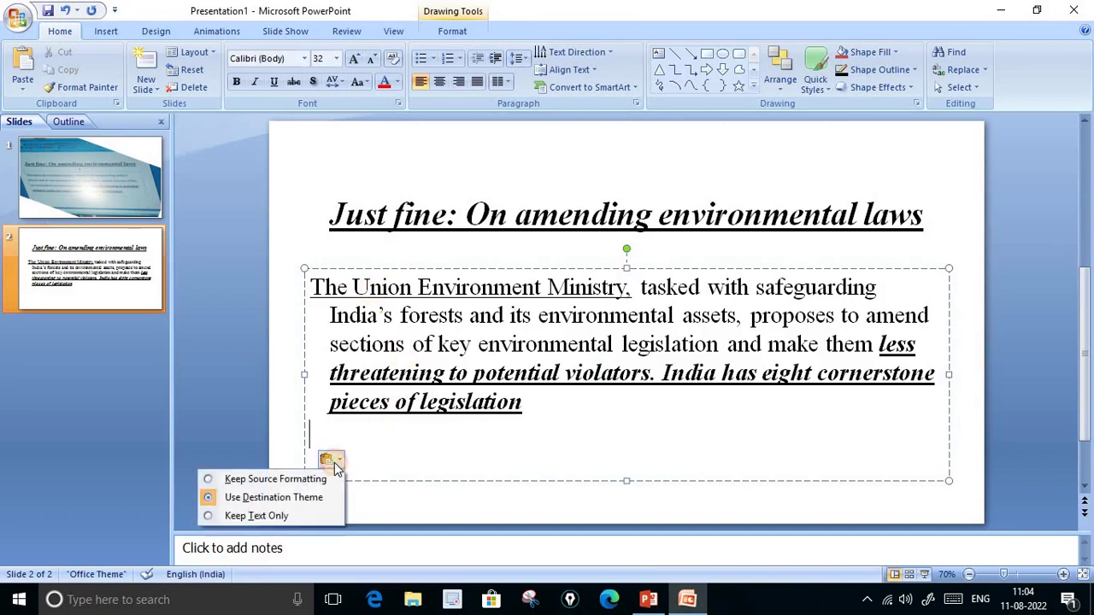
{"action": "left_click", "coordinate": [275, 517]}
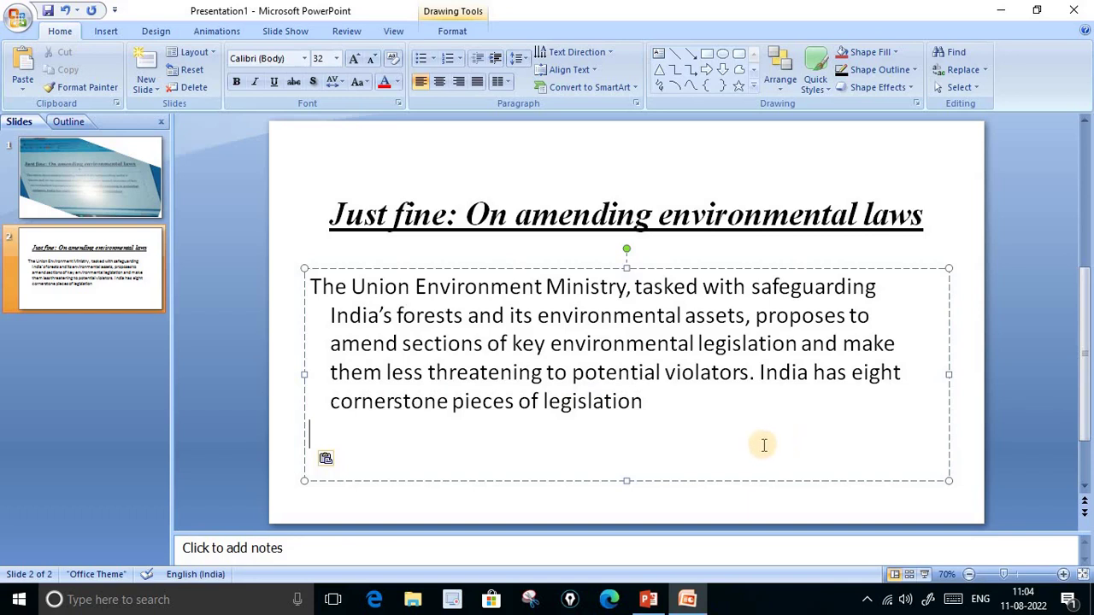
- Select the body paragraph and apply a first-line special indent in Paragraph settings
{"action": "left_click_drag", "start_coordinate": [649, 402], "coordinate": [329, 287]}
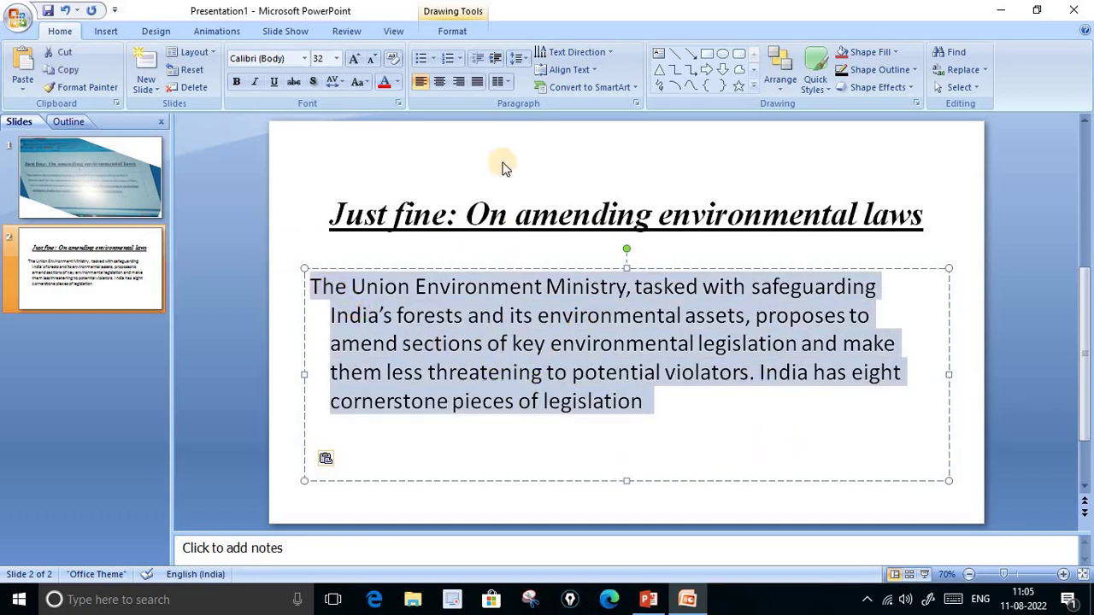
{"action": "left_click", "coordinate": [524, 59]}
{"action": "left_click", "coordinate": [454, 176]}
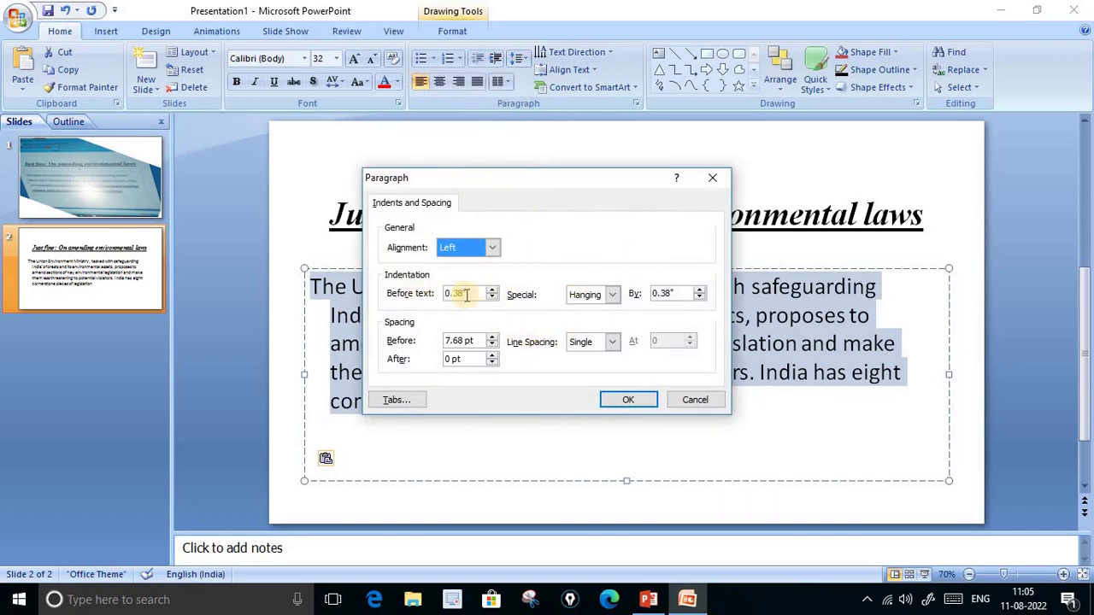
{"action": "left_click", "coordinate": [612, 295]}
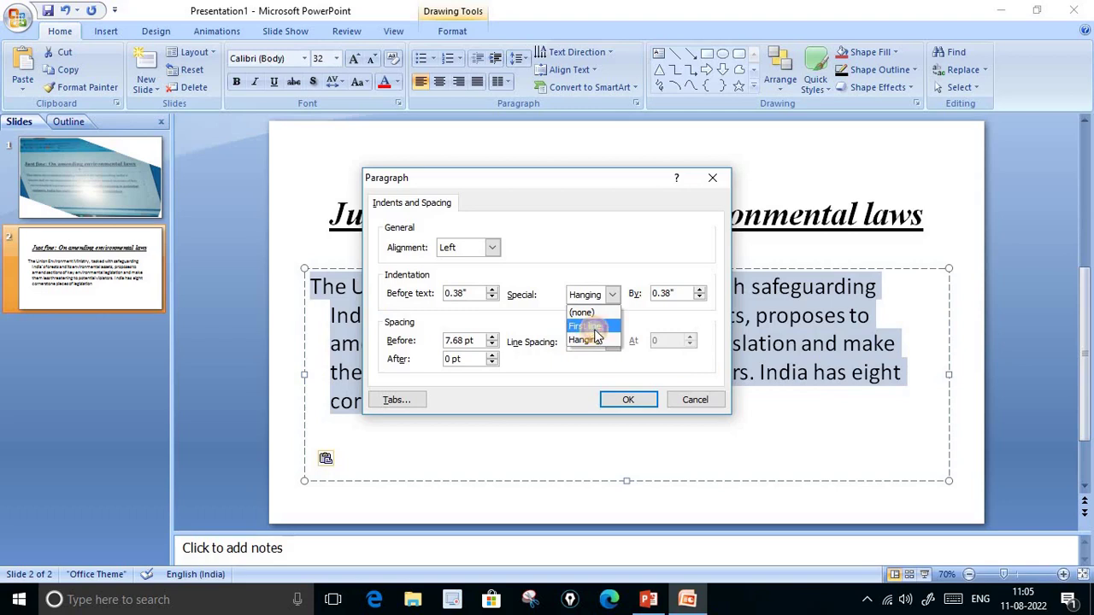
{"action": "left_click", "coordinate": [595, 330]}
{"action": "left_click", "coordinate": [628, 399]}
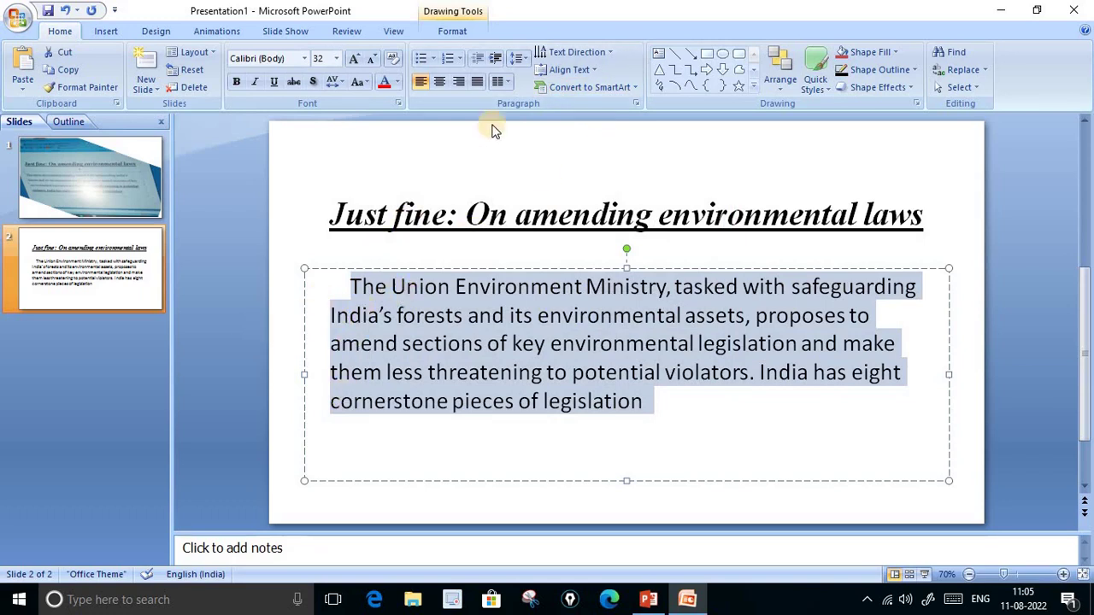
- Set the paragraph to 0" before-text indent, no special indent, and 0 pt spacing before
{"action": "left_click", "coordinate": [517, 59]}
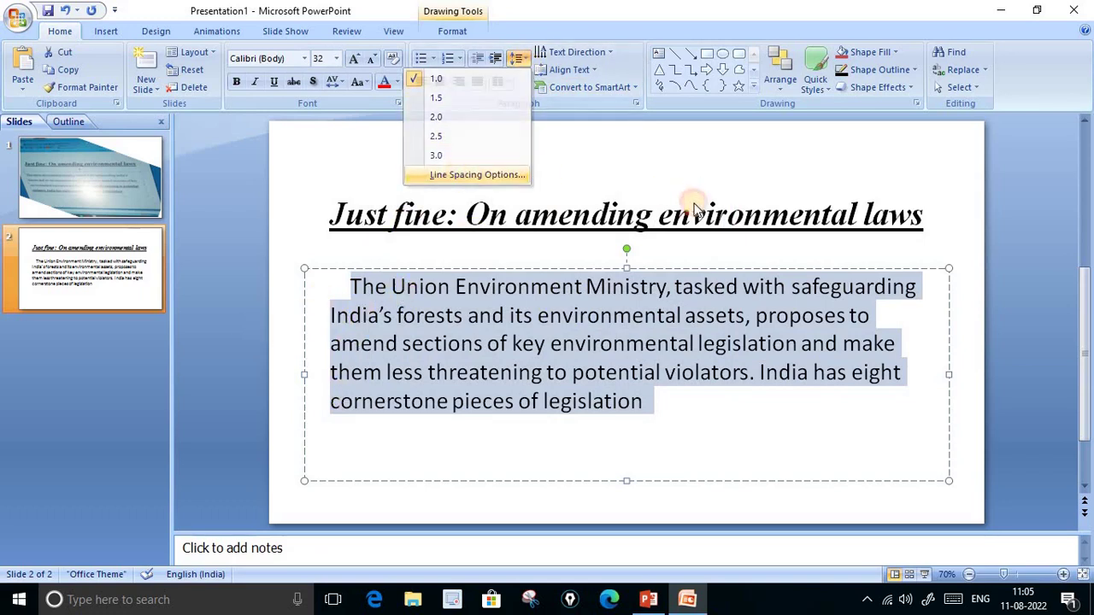
{"action": "left_click", "coordinate": [477, 175]}
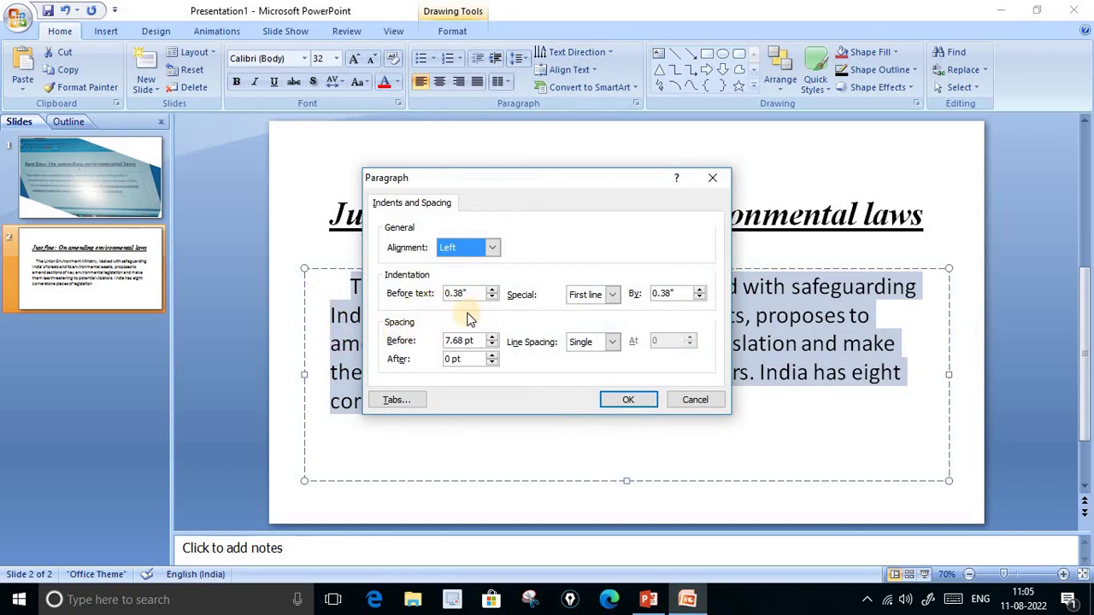
{"action": "left_click", "coordinate": [494, 295]}
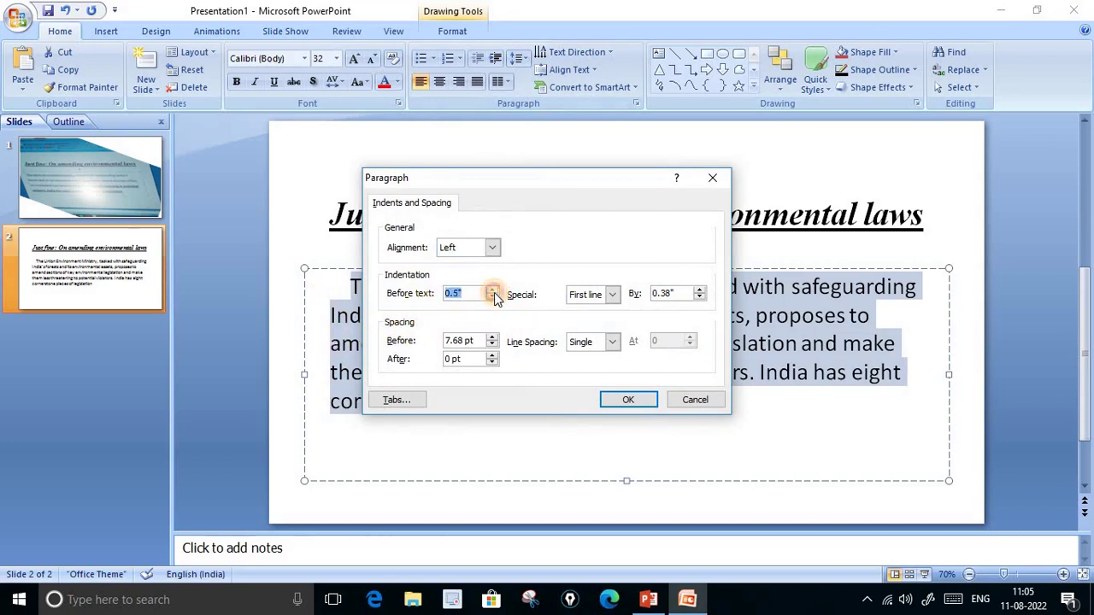
{"action": "left_click", "coordinate": [495, 295]}
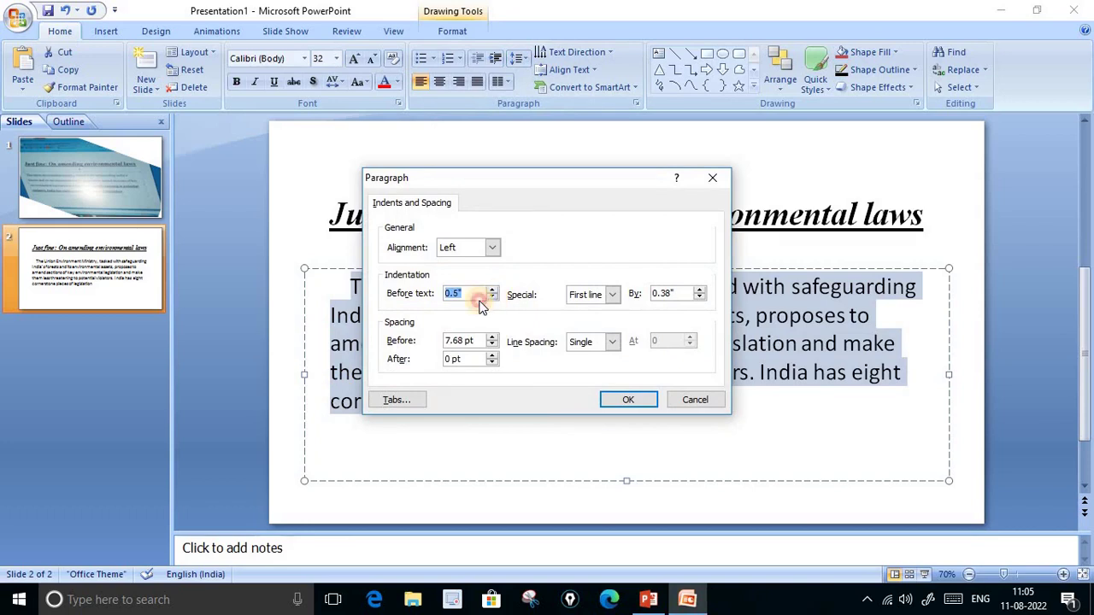
{"action": "left_click", "coordinate": [495, 297]}
{"action": "left_click", "coordinate": [495, 297]}
{"action": "left_click", "coordinate": [495, 296]}
{"action": "left_click", "coordinate": [495, 296]}
{"action": "left_click", "coordinate": [495, 296]}
{"action": "left_click", "coordinate": [613, 294]}
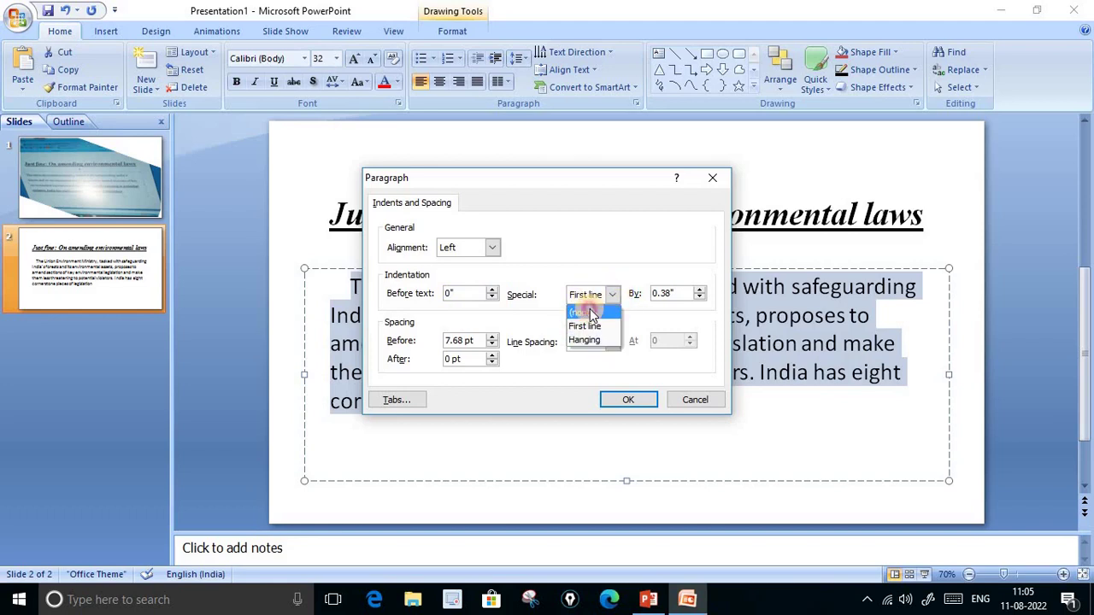
{"action": "left_click", "coordinate": [591, 312]}
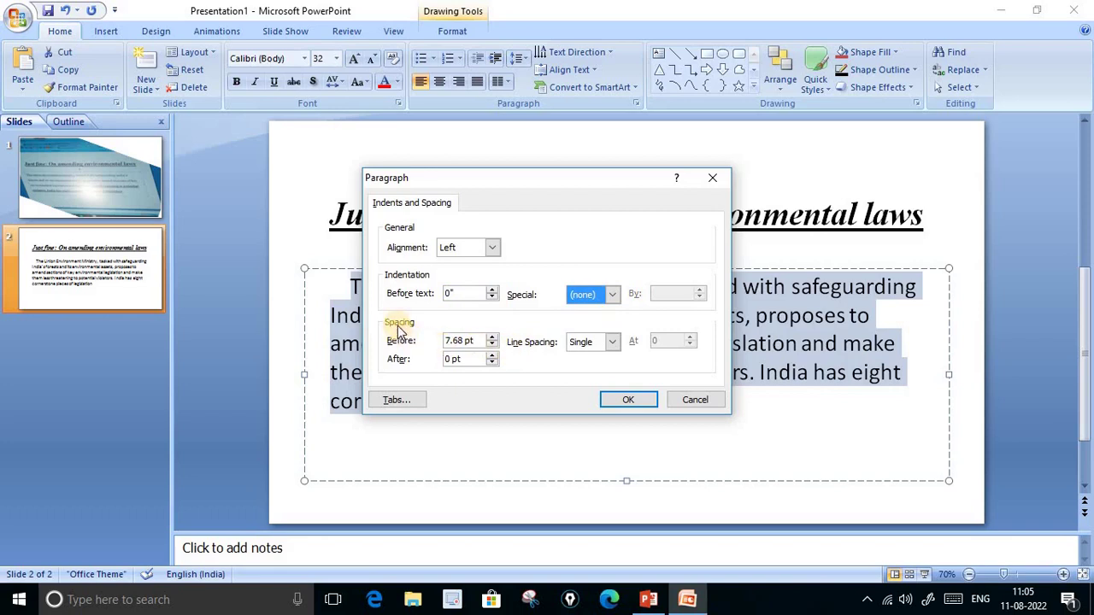
{"action": "left_click", "coordinate": [493, 346]}
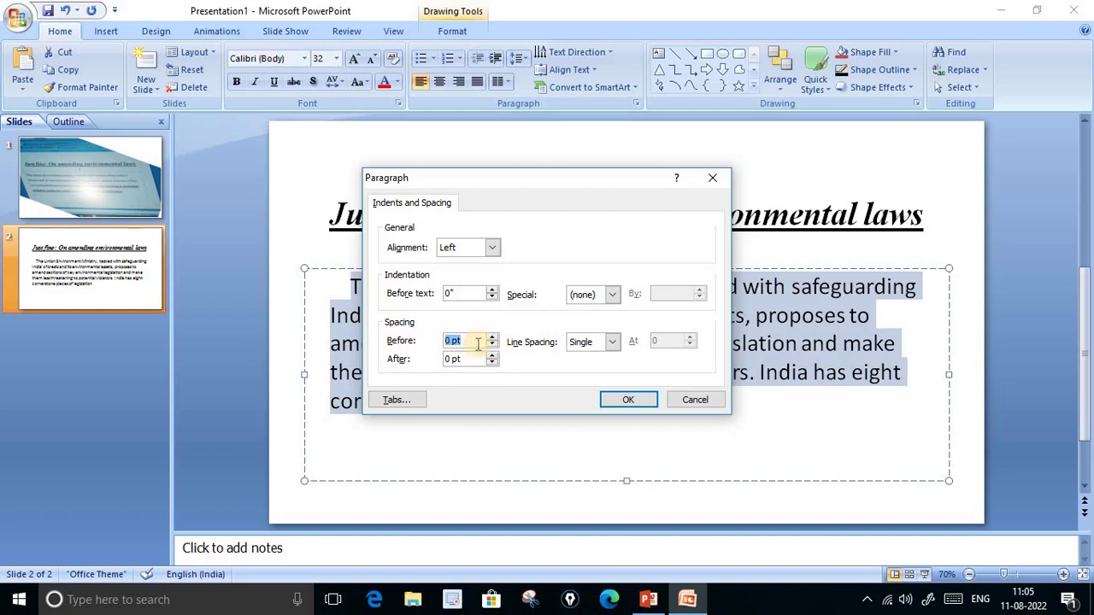
{"action": "left_click", "coordinate": [630, 401]}
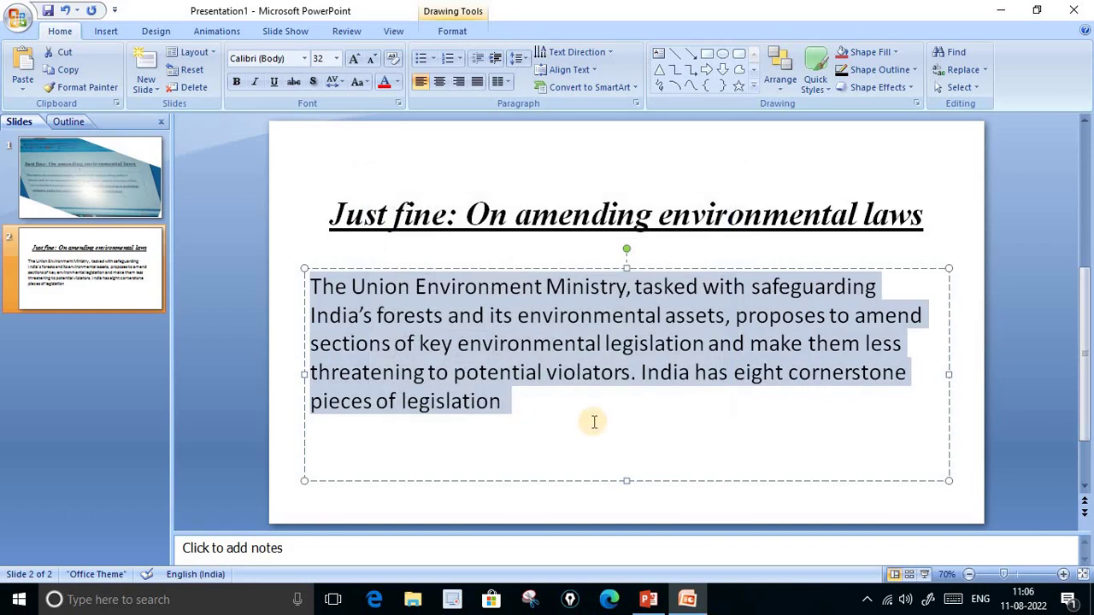
- Set the slide 2 body text to Times New Roman at size 28
{"action": "left_click", "coordinate": [648, 599]}
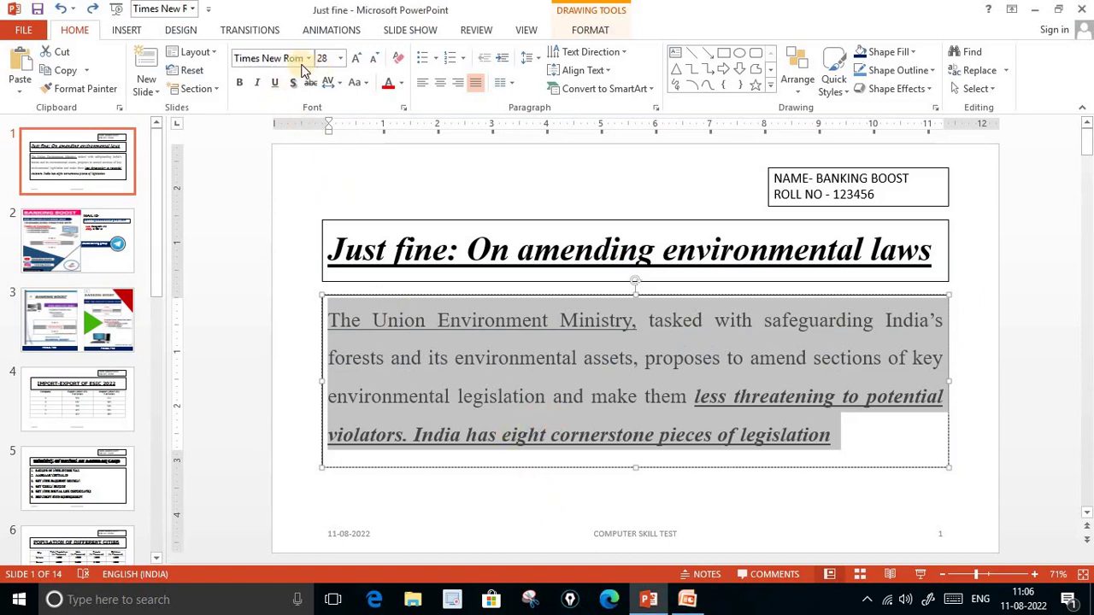
{"action": "left_click", "coordinate": [689, 602]}
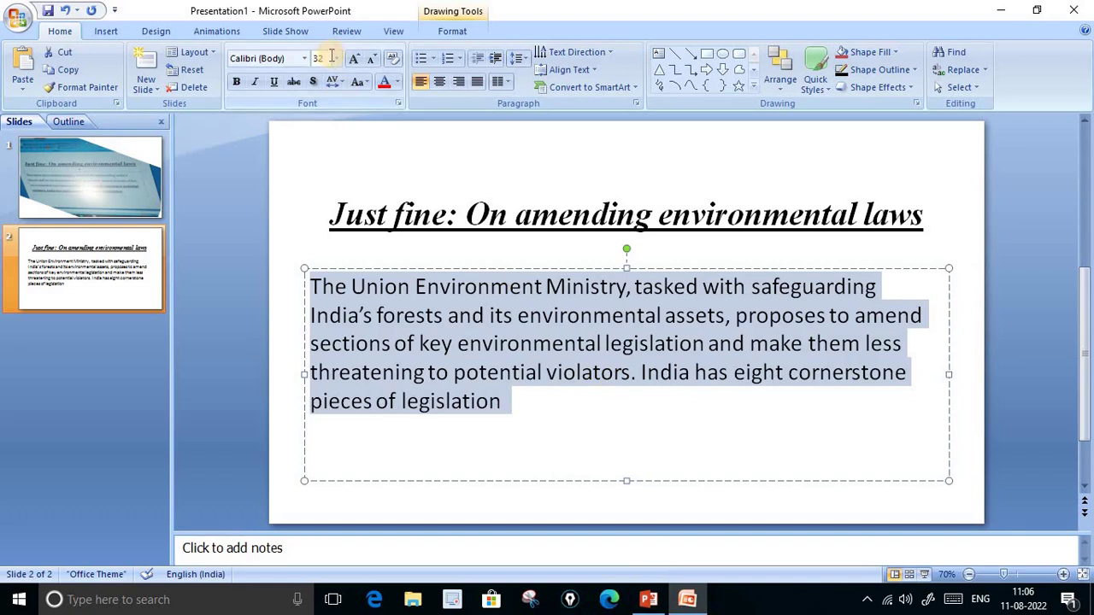
{"action": "left_click", "coordinate": [294, 58]}
{"action": "key", "text": "BackSpace"}
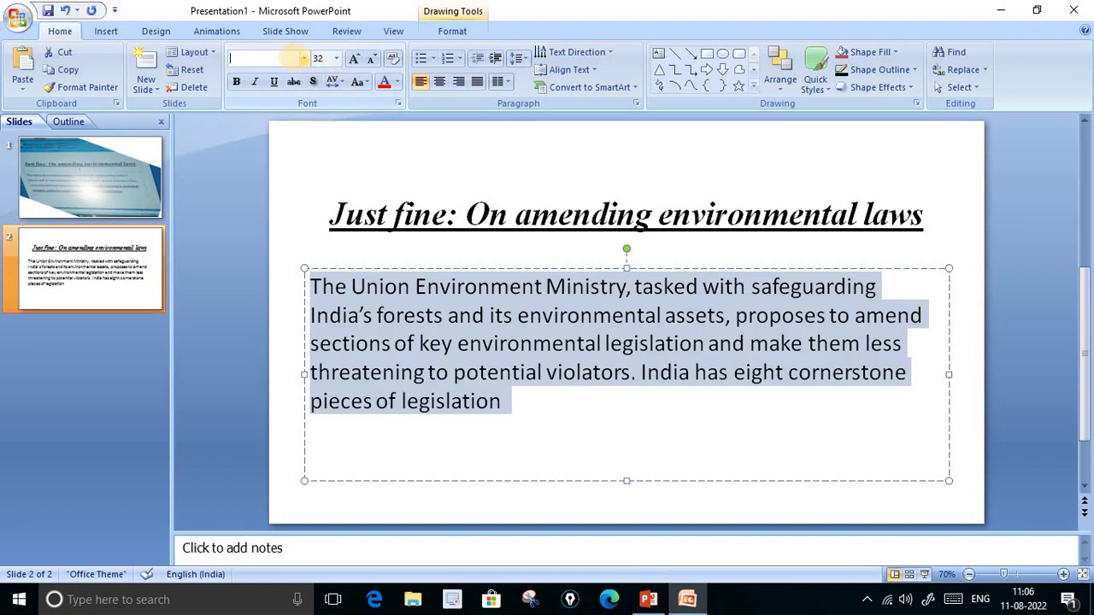
{"action": "type", "text": "Times New Rom"}
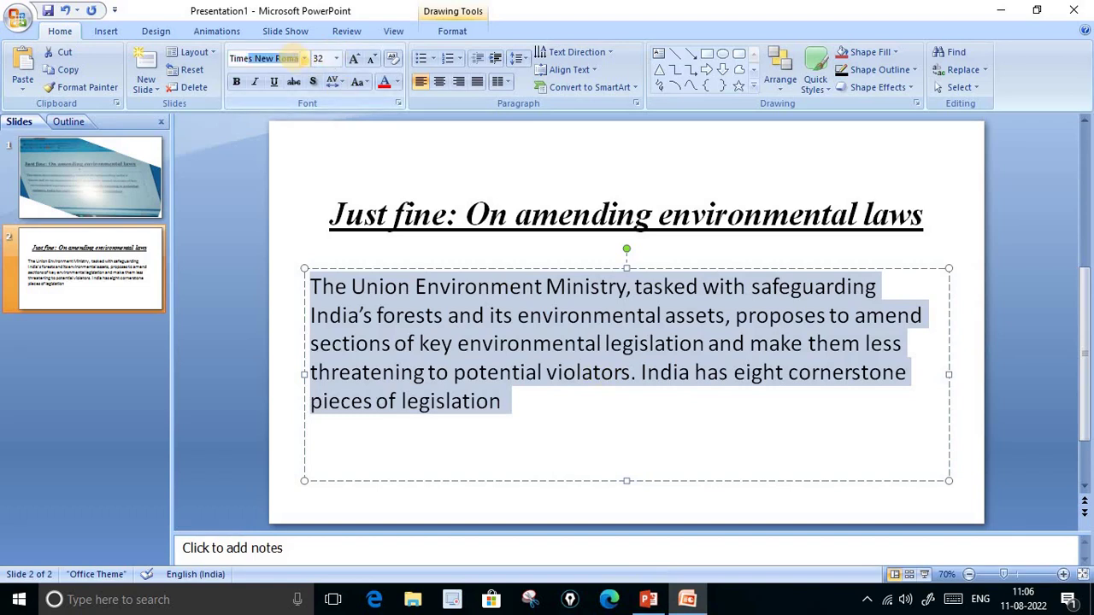
{"action": "key", "text": "Return"}
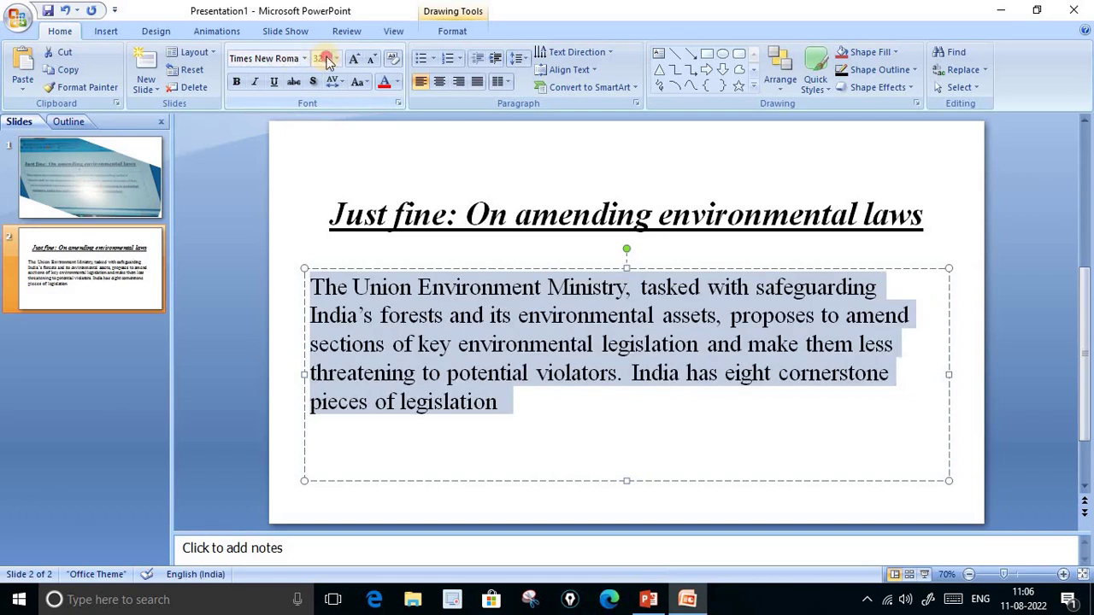
{"action": "type", "text": "28"}
{"action": "key", "text": "Return"}
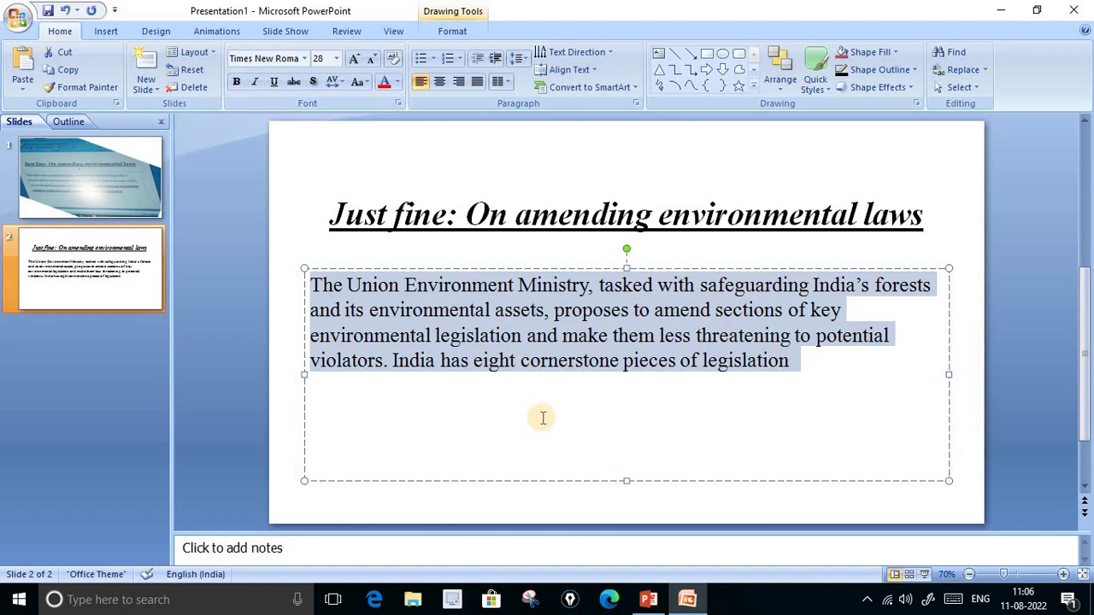
- Compare the body text's font against the reference slide
{"action": "left_click", "coordinate": [647, 599]}
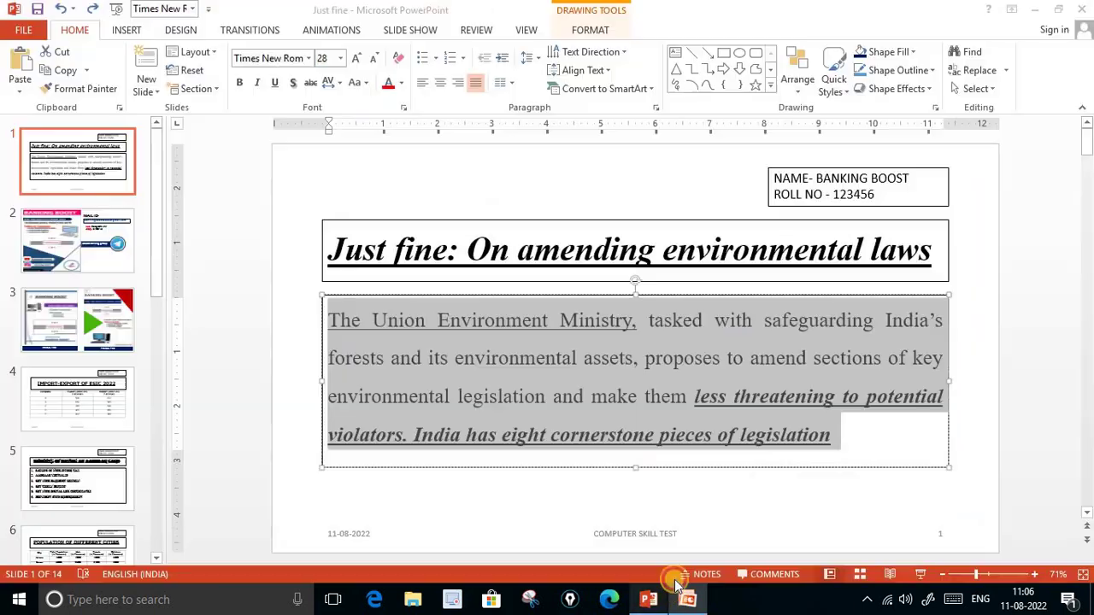
{"action": "left_click", "coordinate": [880, 432]}
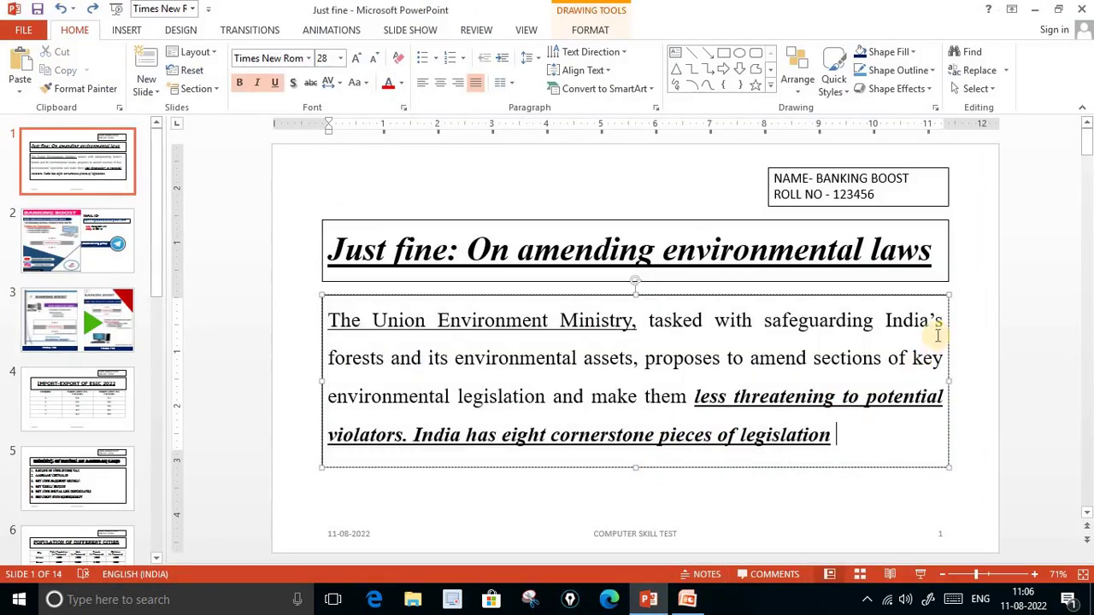
{"action": "left_click", "coordinate": [687, 599]}
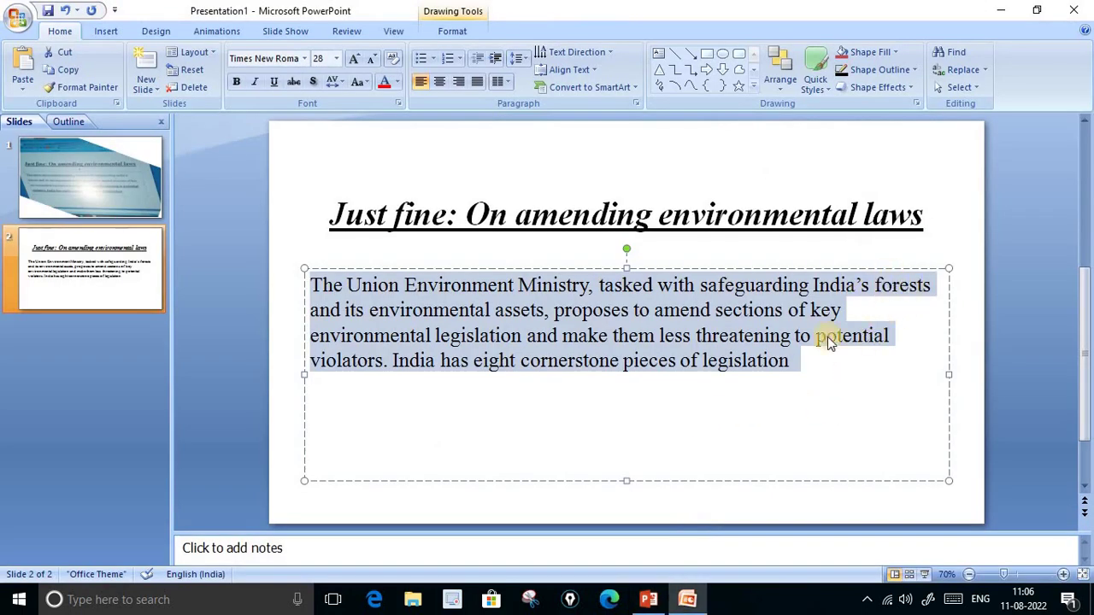
{"action": "left_click", "coordinate": [864, 400]}
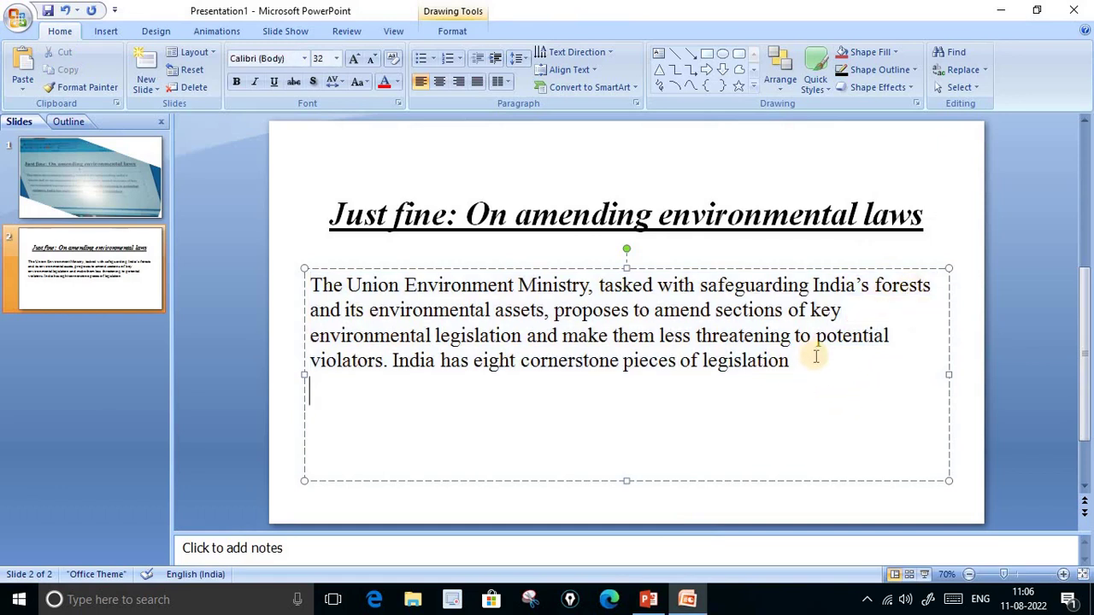
{"action": "left_click_drag", "start_coordinate": [816, 357], "coordinate": [610, 342]}
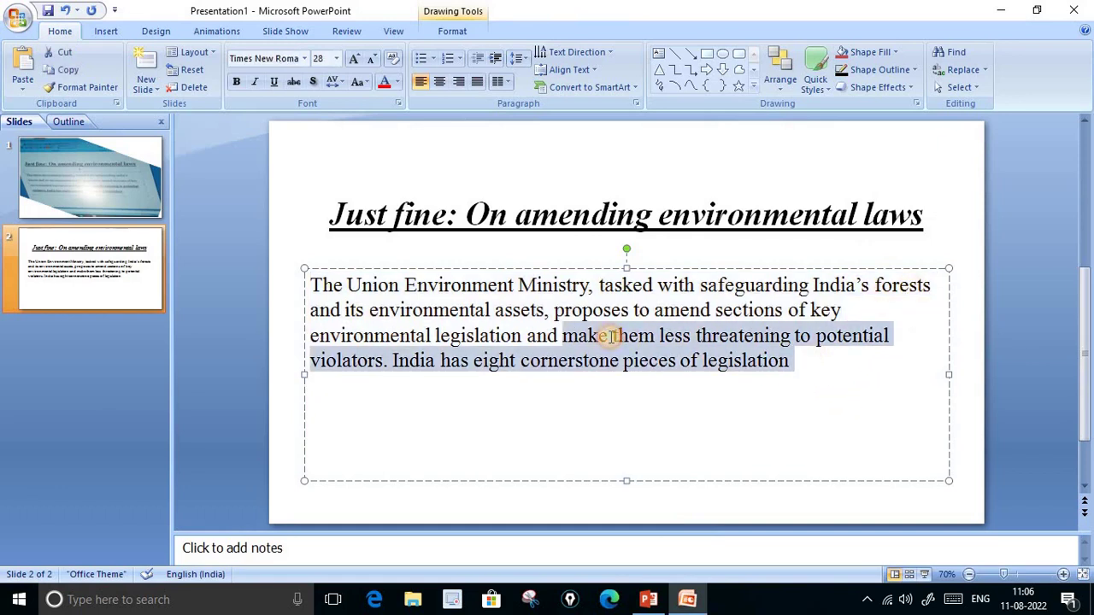
{"action": "left_click", "coordinate": [695, 386]}
{"action": "left_click", "coordinate": [683, 363]}
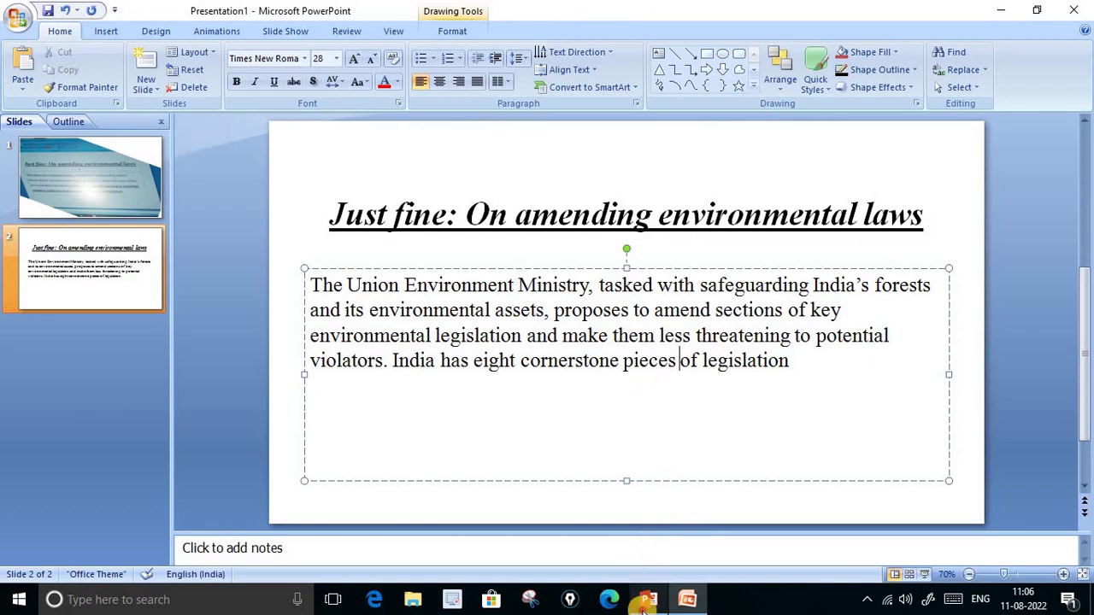
- Give the slide 2 title box a black outline
{"action": "left_click", "coordinate": [649, 599]}
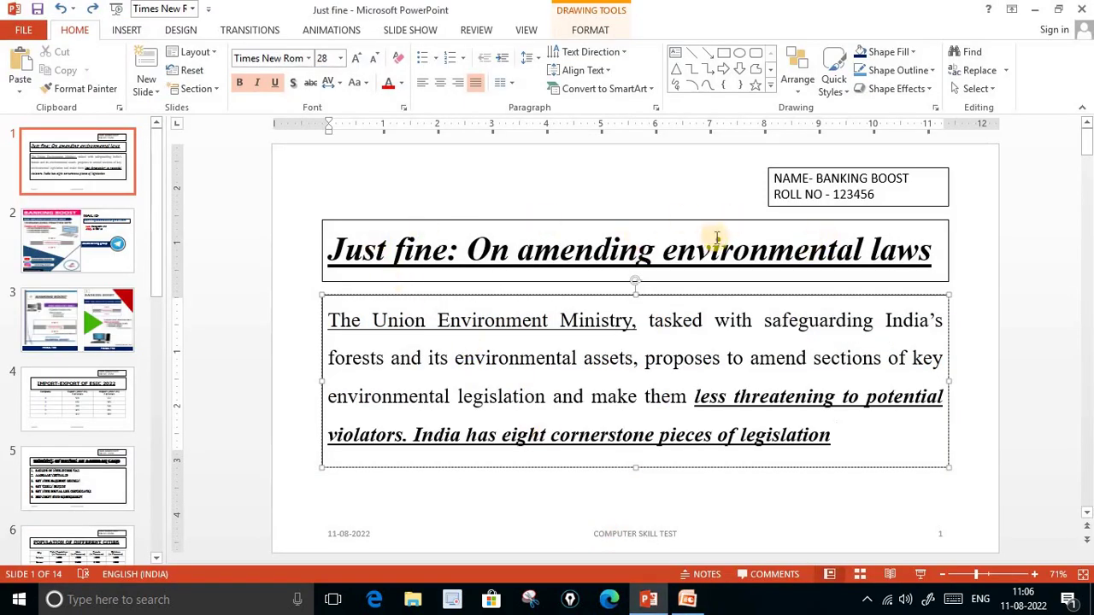
{"action": "left_click", "coordinate": [687, 599]}
{"action": "left_click", "coordinate": [405, 214]}
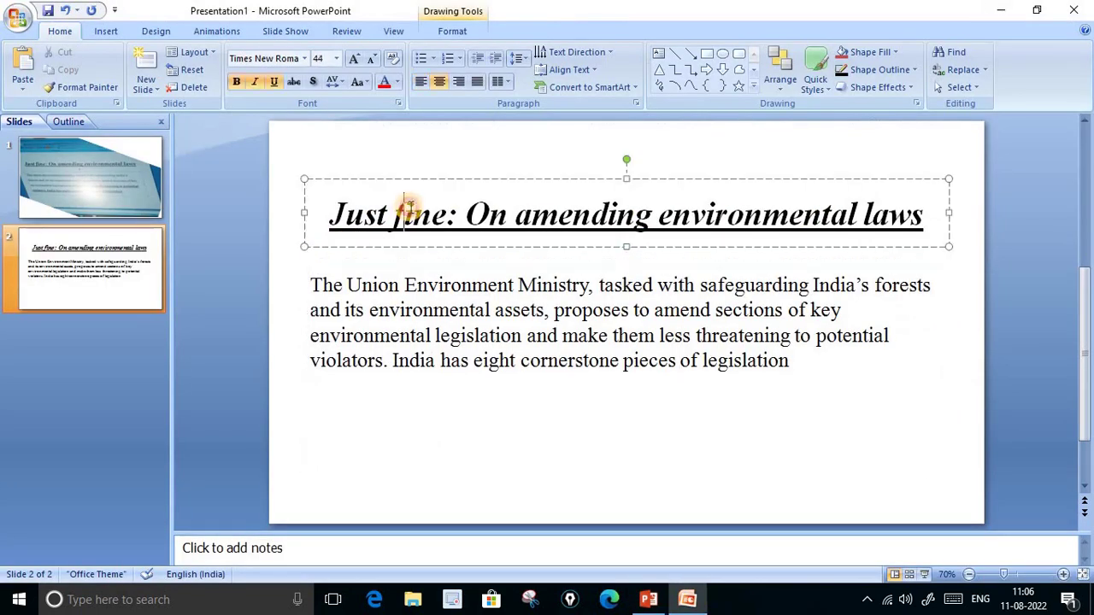
{"action": "left_click", "coordinate": [538, 177]}
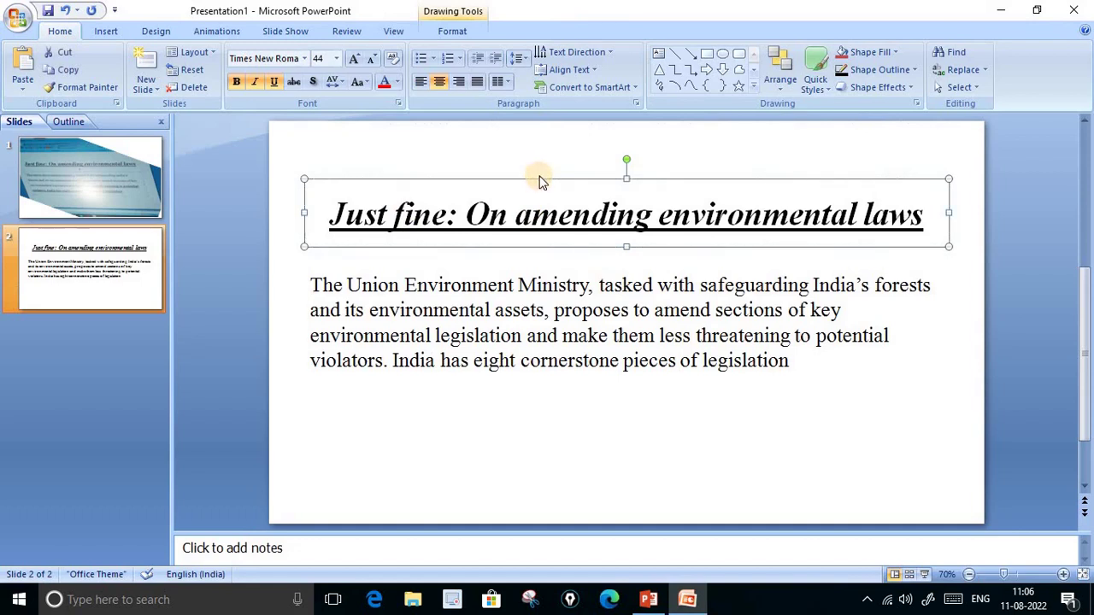
{"action": "left_click", "coordinate": [451, 32]}
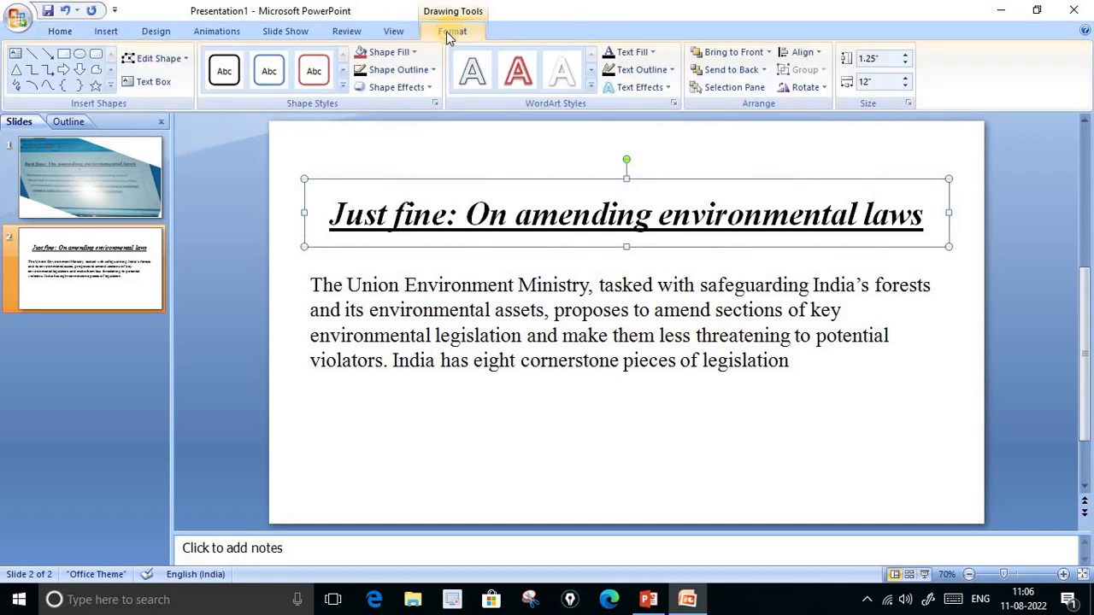
{"action": "left_click", "coordinate": [366, 72]}
{"action": "left_click", "coordinate": [479, 171]}
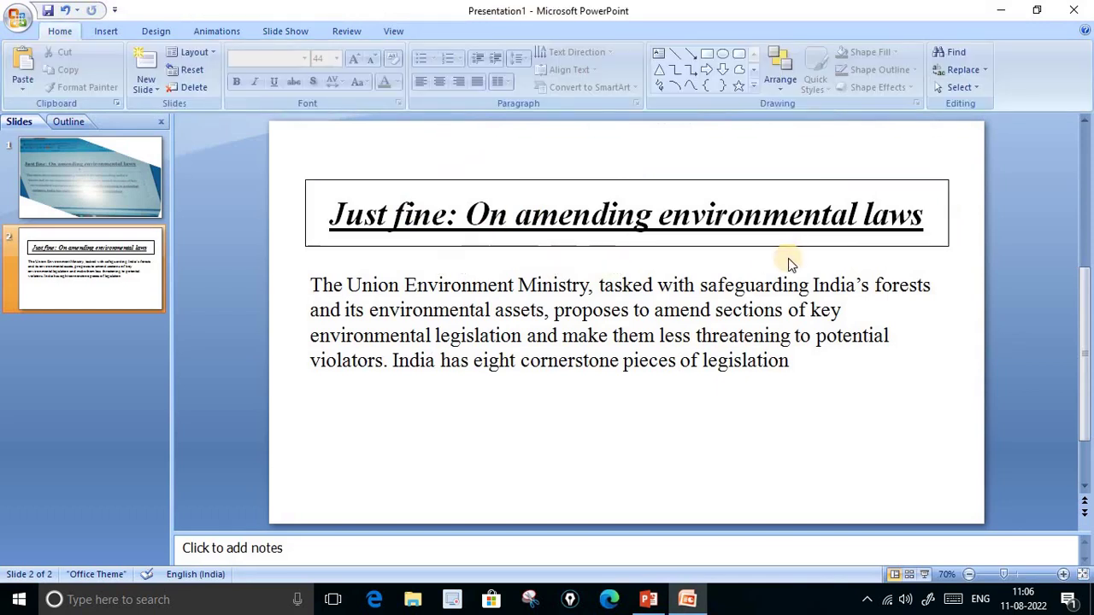
- Shorten the body text box to 2.92 inches tall and move the title box lower
{"action": "left_click", "coordinate": [592, 310]}
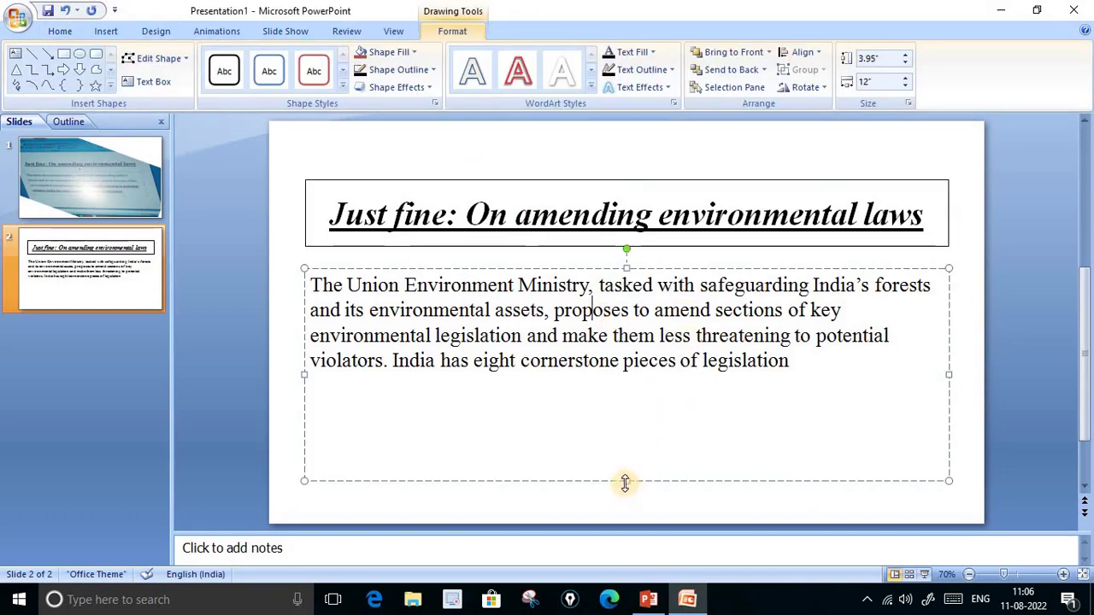
{"action": "mouse_move", "coordinate": [624, 484]}
{"action": "left_mouse_down"}
{"action": "mouse_move", "coordinate": [613, 425]}
{"action": "mouse_move", "coordinate": [593, 468]}
{"action": "left_mouse_up"}
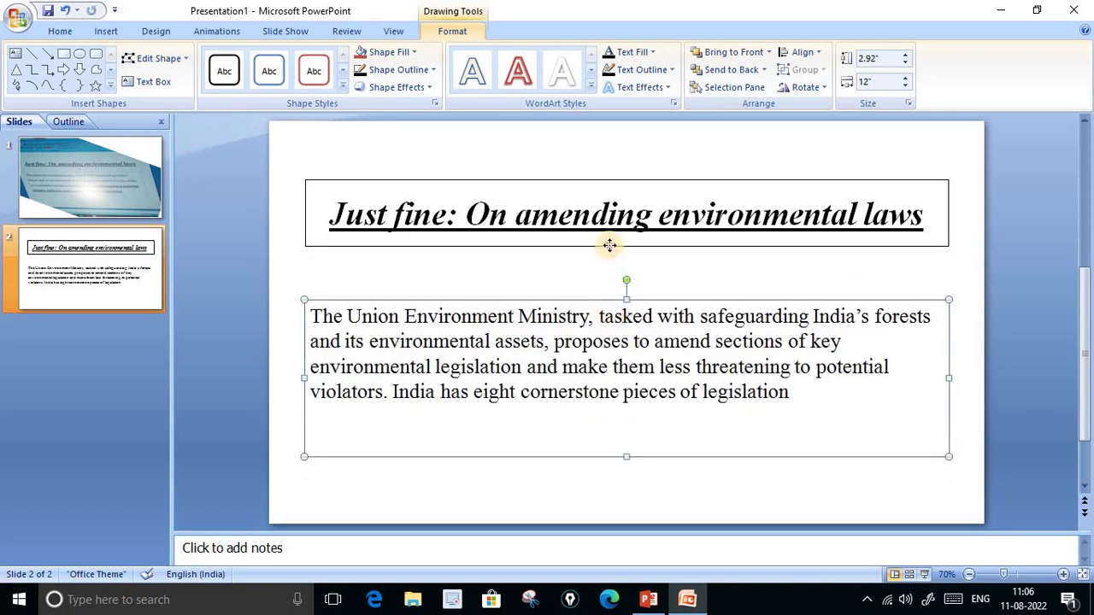
{"action": "left_click_drag", "start_coordinate": [610, 245], "coordinate": [609, 281]}
- Give the body text box a black outline
{"action": "left_click", "coordinate": [585, 416]}
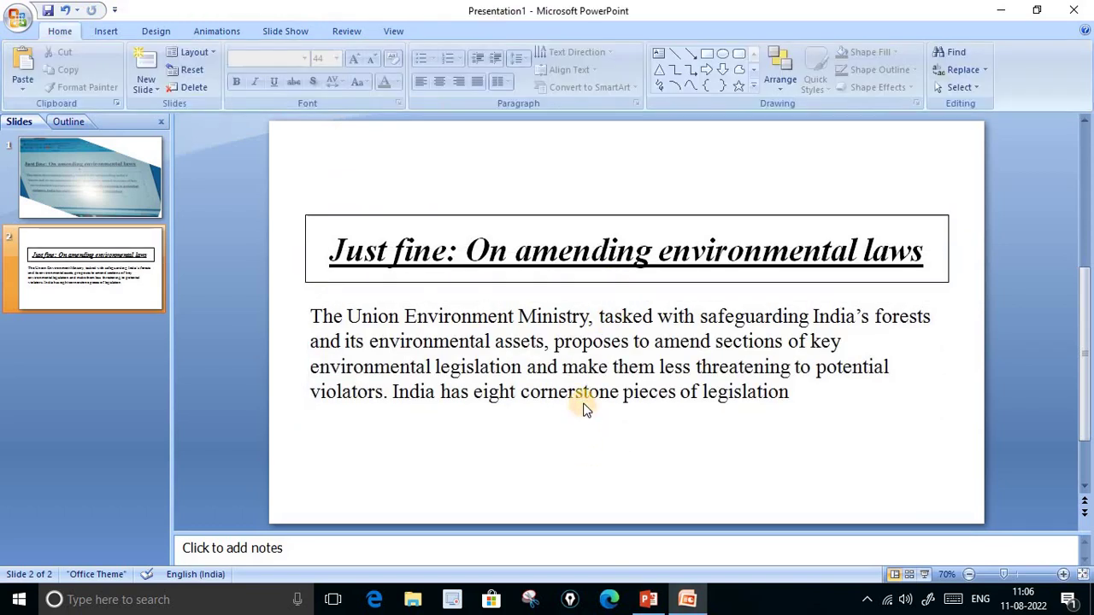
{"action": "left_click", "coordinate": [566, 456]}
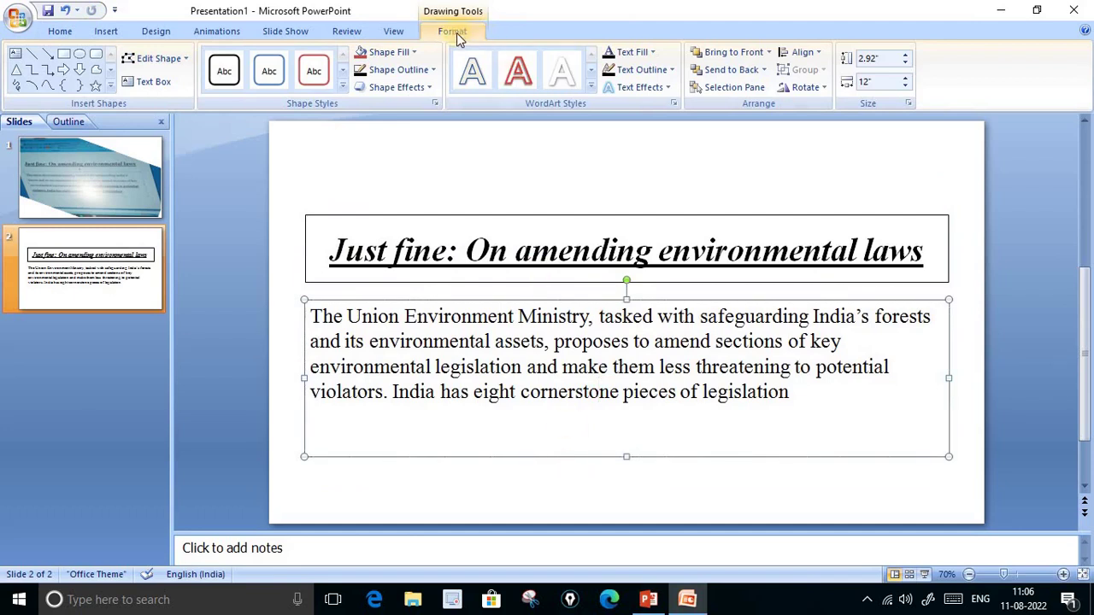
{"action": "left_click", "coordinate": [369, 72]}
{"action": "left_click", "coordinate": [620, 207]}
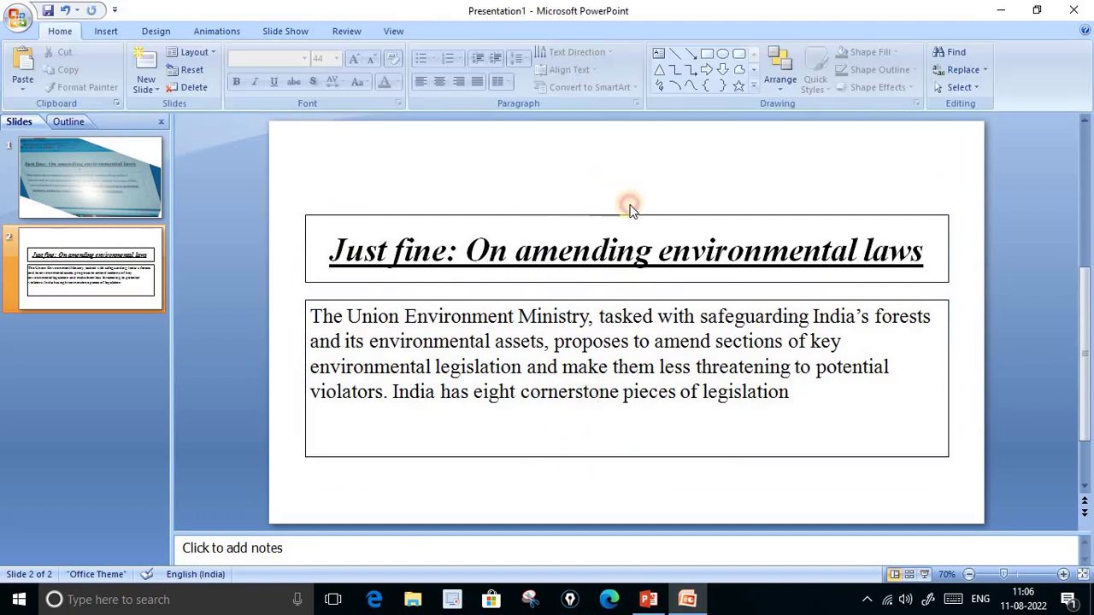
- Justify the body paragraph, then view the reference photo on slide 1
{"action": "left_click", "coordinate": [793, 393]}
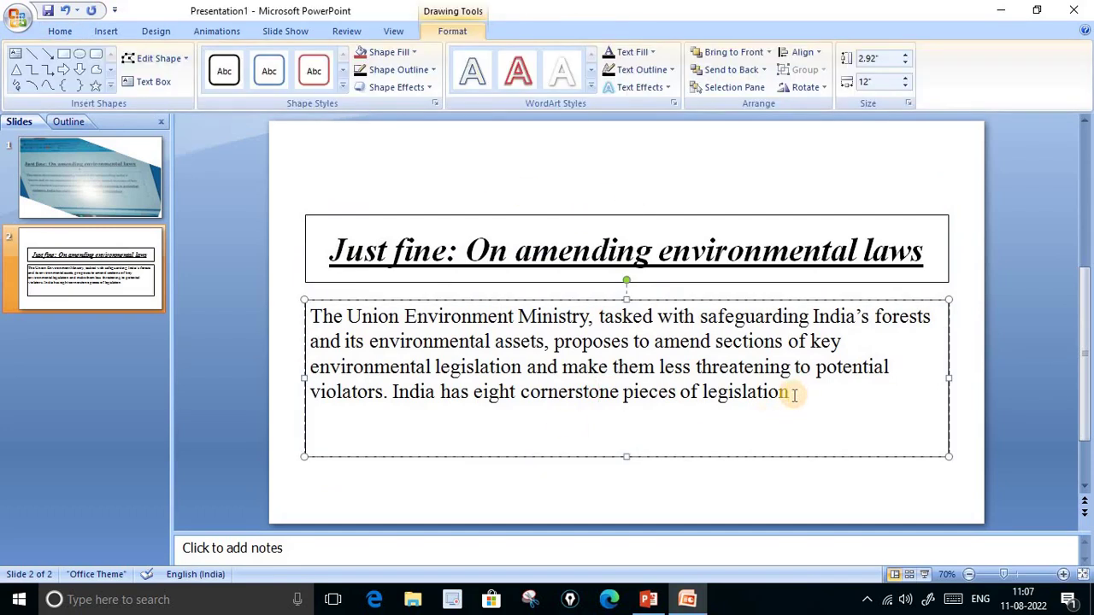
{"action": "key", "text": "ctrl+a"}
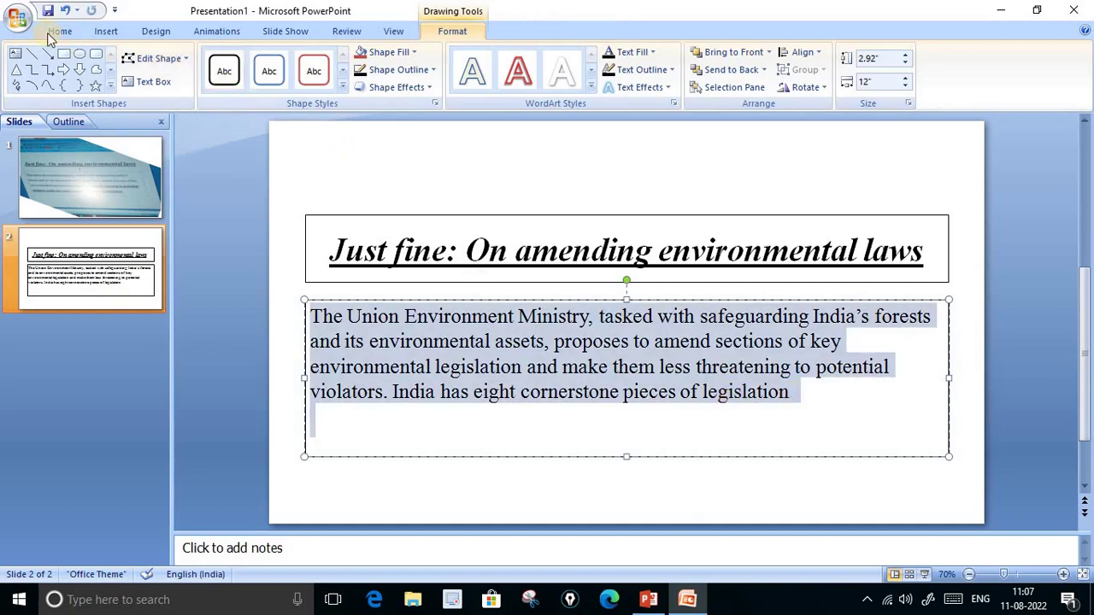
{"action": "left_click", "coordinate": [60, 31]}
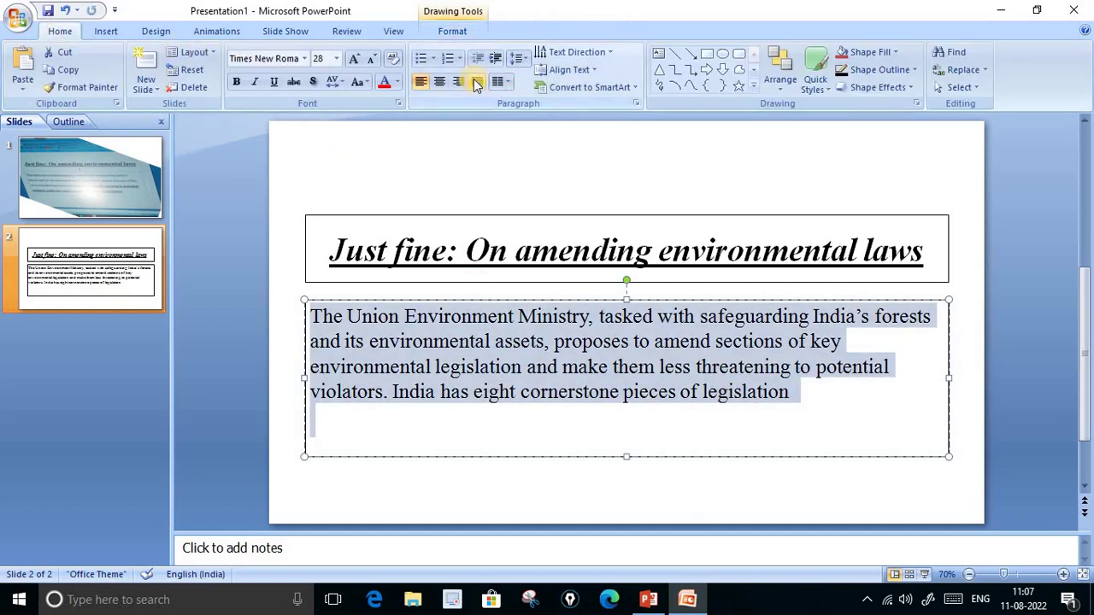
{"action": "left_click", "coordinate": [476, 81]}
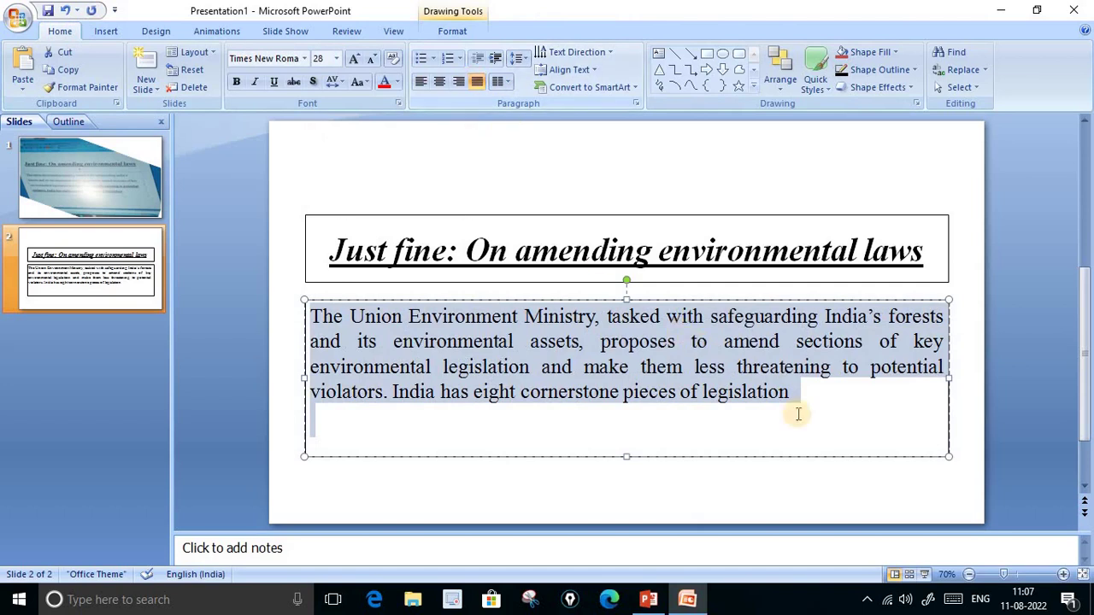
{"action": "left_click", "coordinate": [668, 427]}
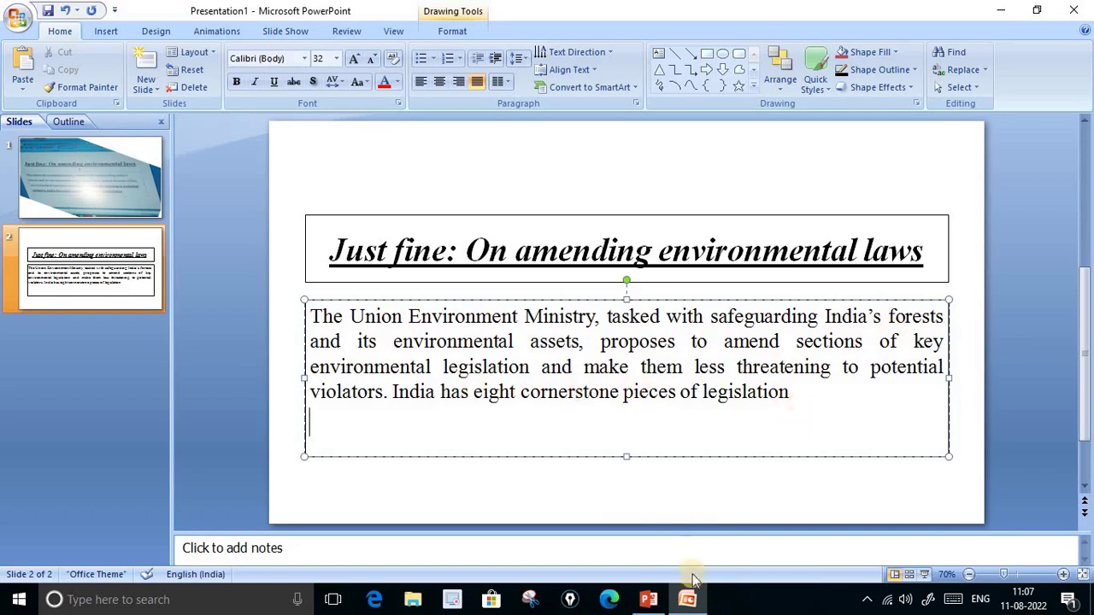
{"action": "left_click", "coordinate": [90, 177]}
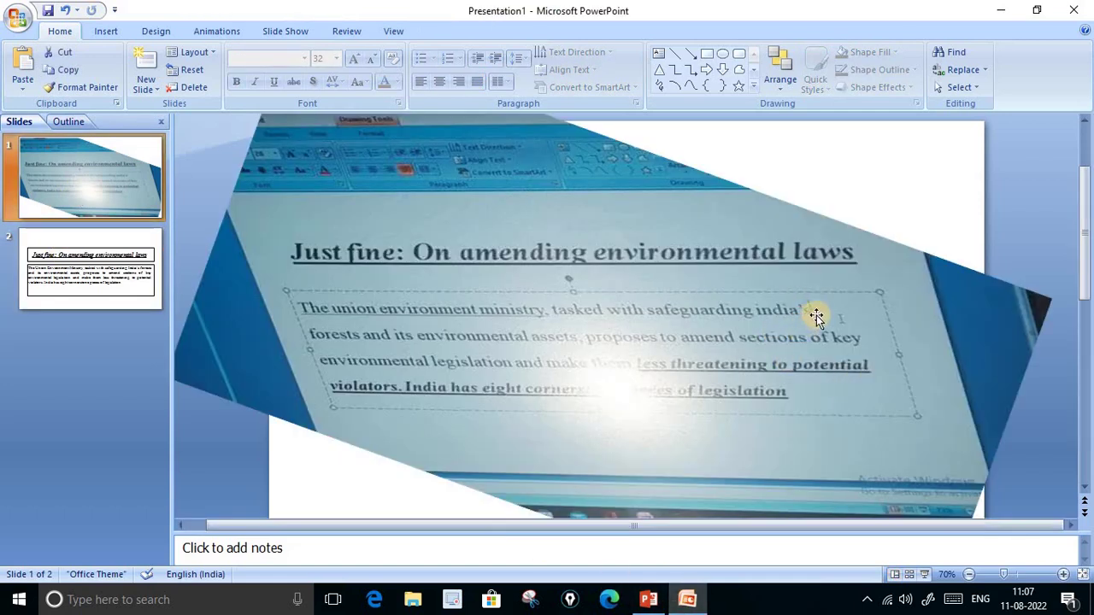
- Try a line break before 'forests' in slide 2's body, undo it, and bring up the reference deck
{"action": "left_click", "coordinate": [688, 601]}
{"action": "left_click", "coordinate": [688, 600]}
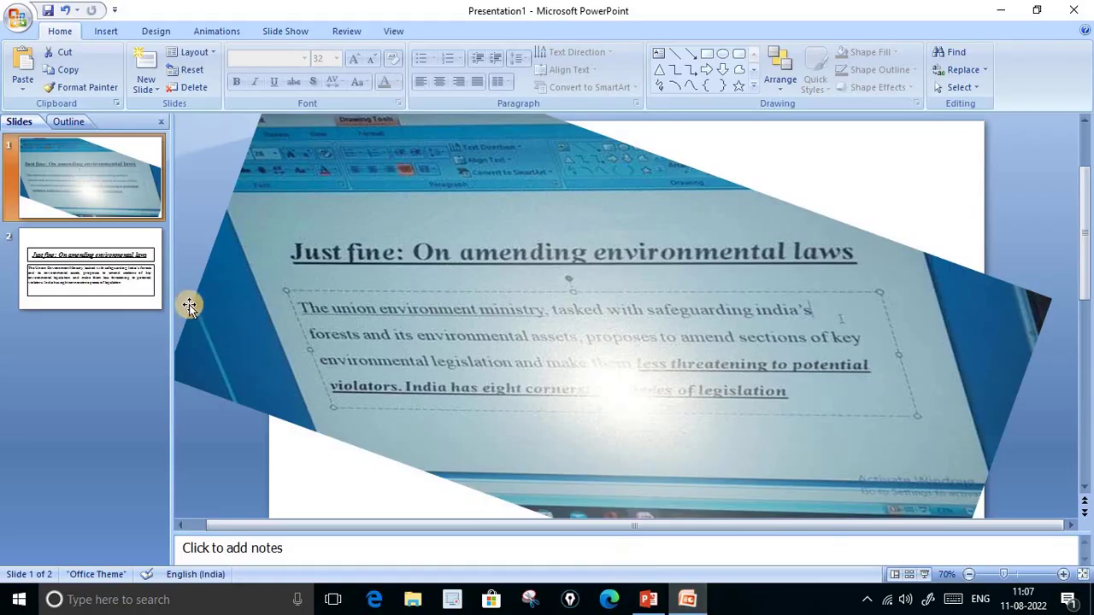
{"action": "left_click", "coordinate": [105, 282]}
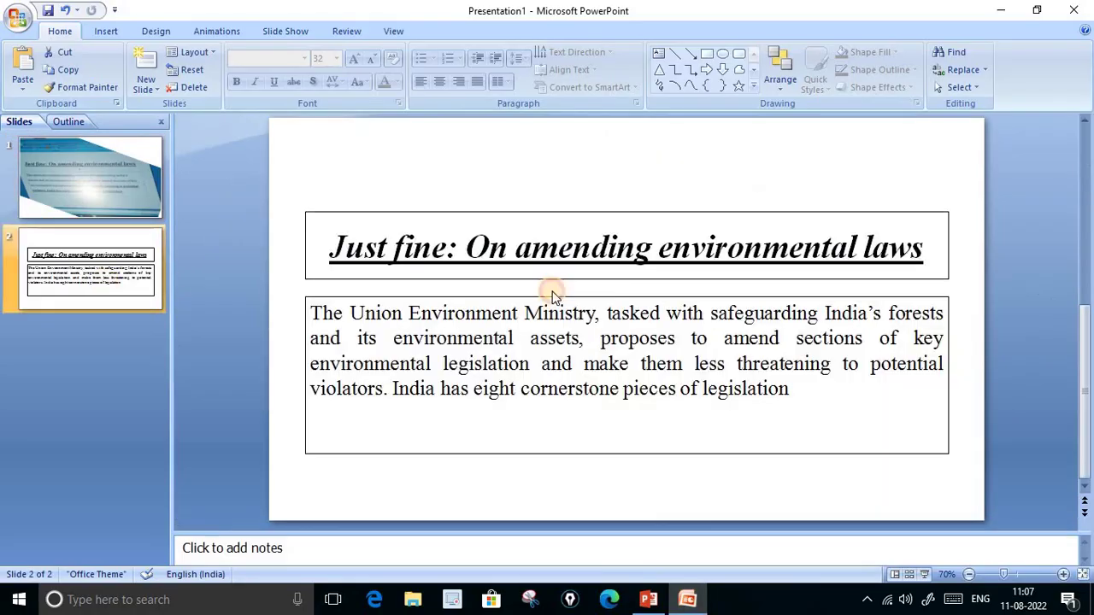
{"action": "left_click", "coordinate": [889, 314]}
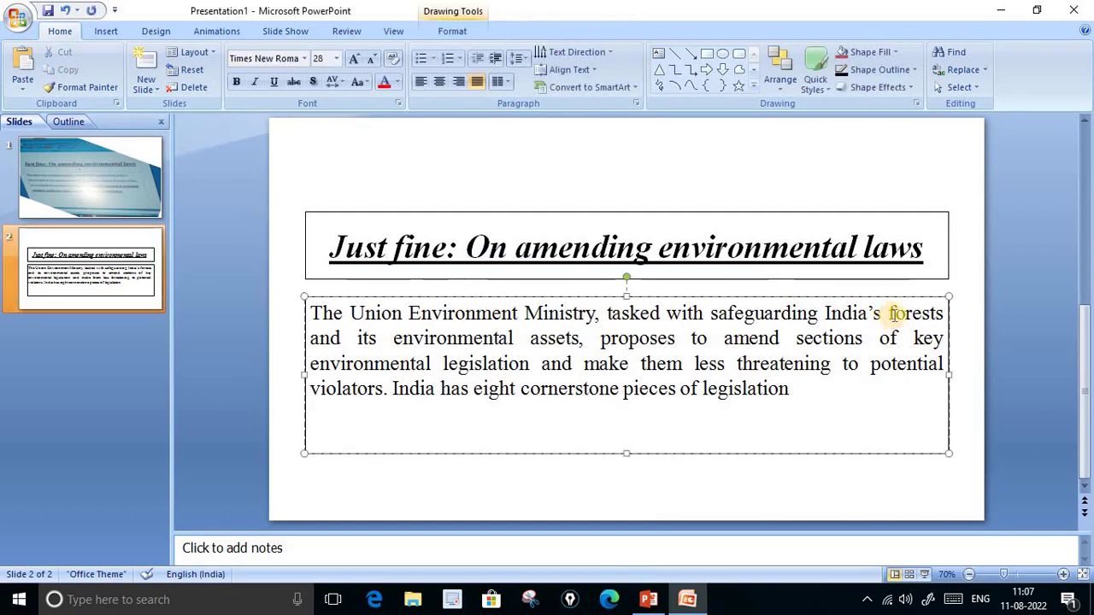
{"action": "key", "text": "Return"}
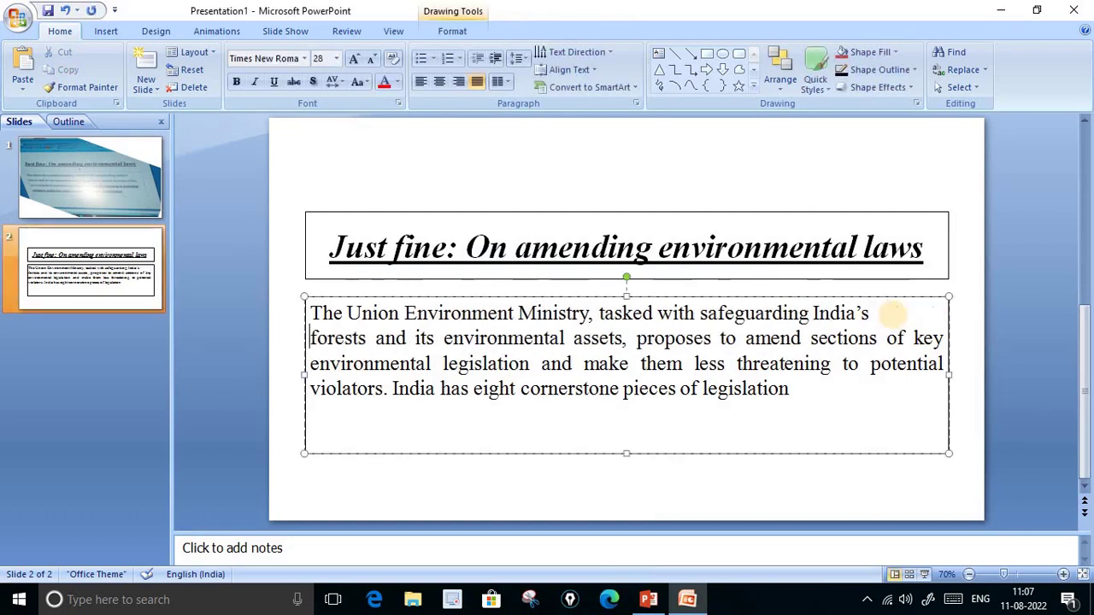
{"action": "left_click", "coordinate": [806, 389]}
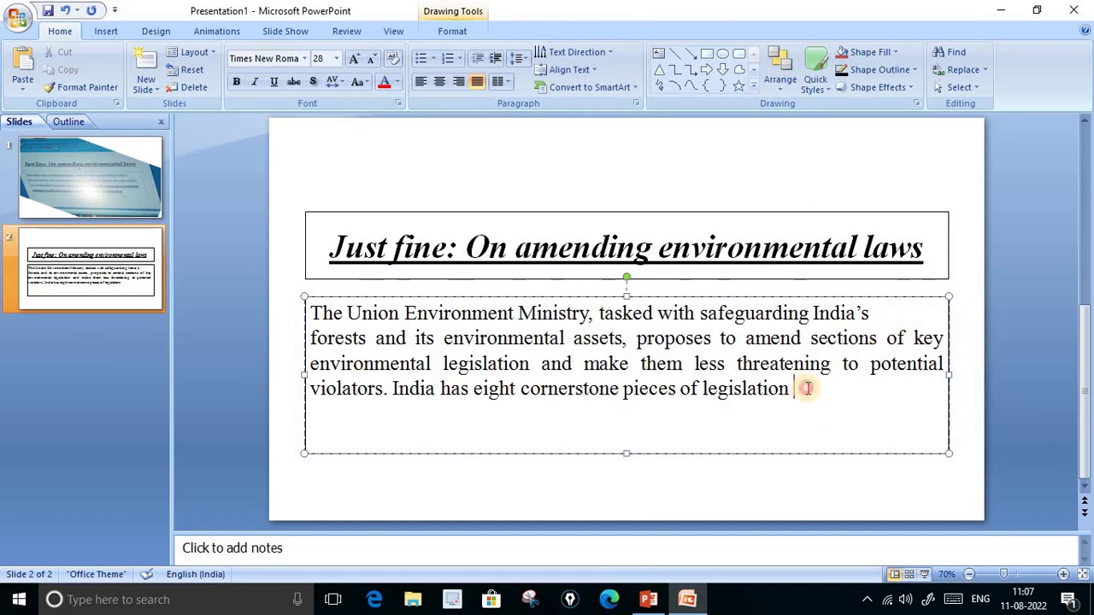
{"action": "key", "text": "ctrl+a"}
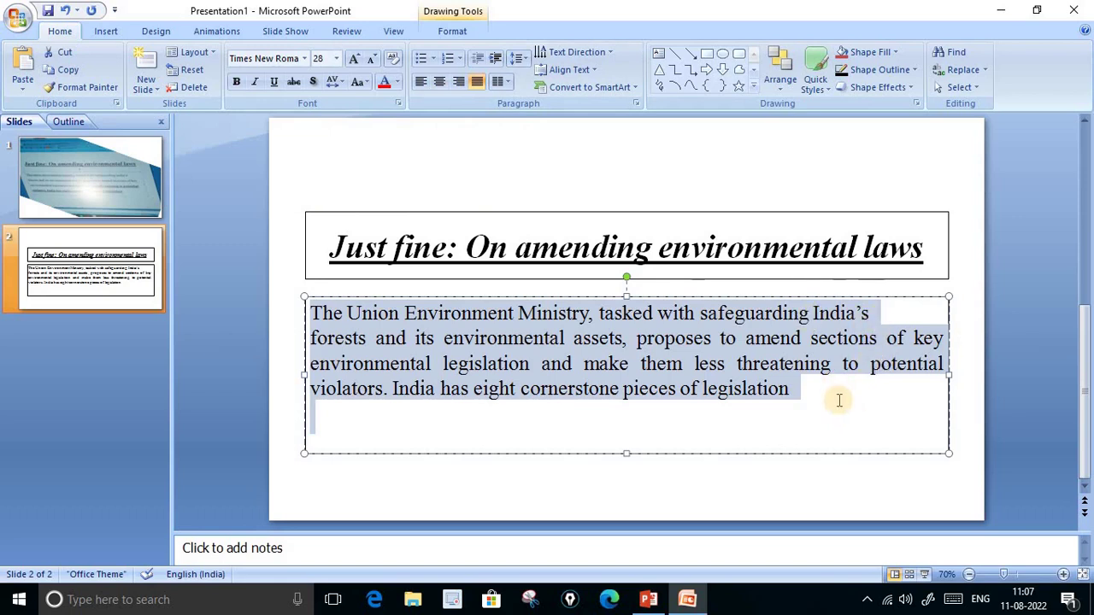
{"action": "left_click", "coordinate": [68, 11]}
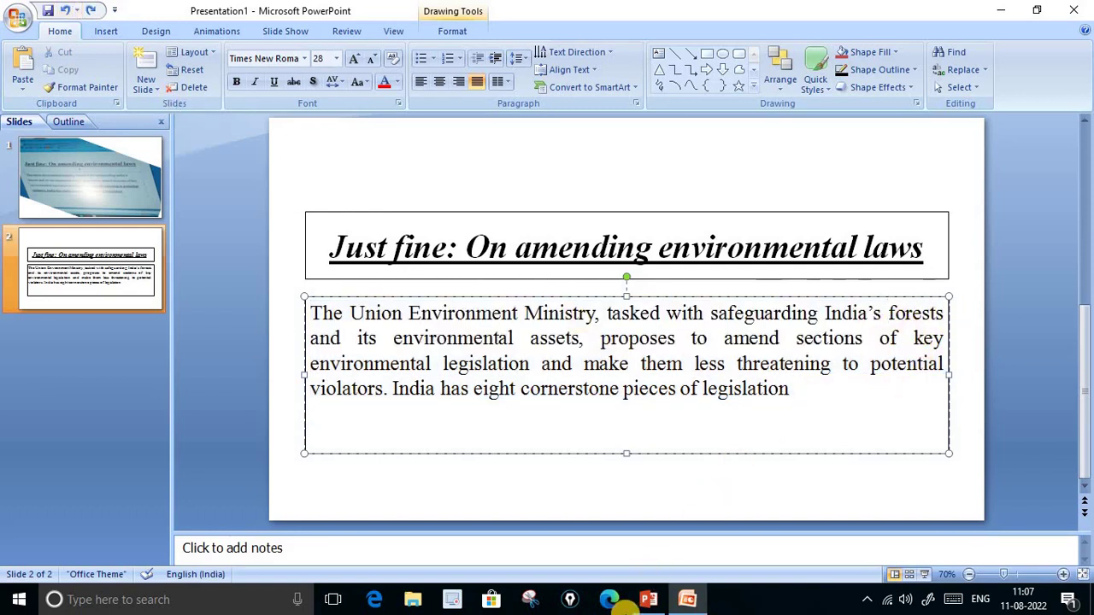
{"action": "left_click", "coordinate": [649, 603]}
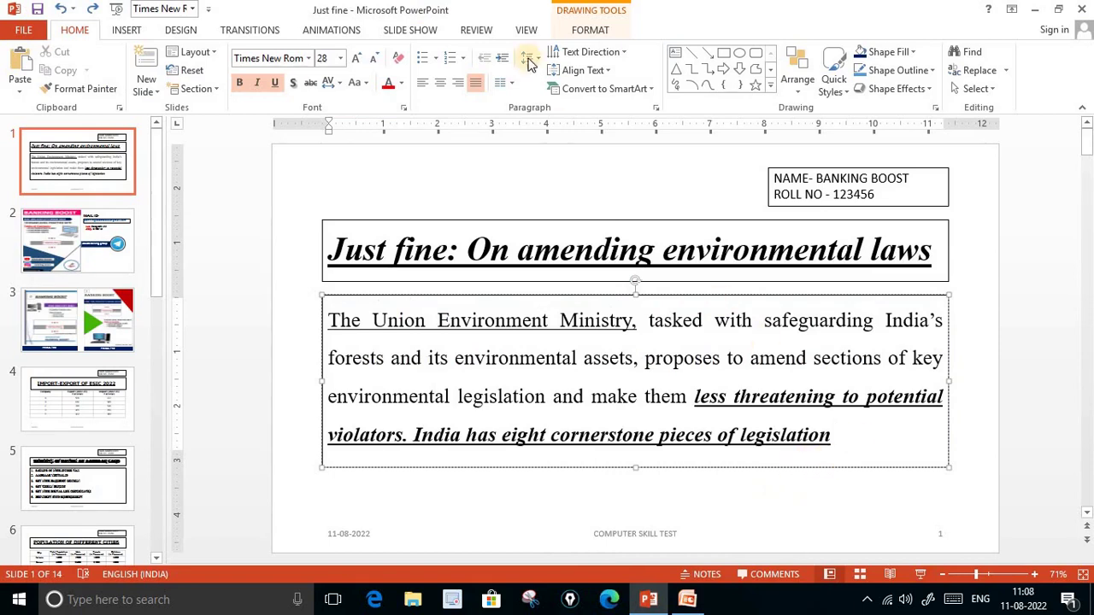
- Read the reference body box's 11.5" shape width, then return to Presentation1
{"action": "left_click", "coordinate": [605, 33]}
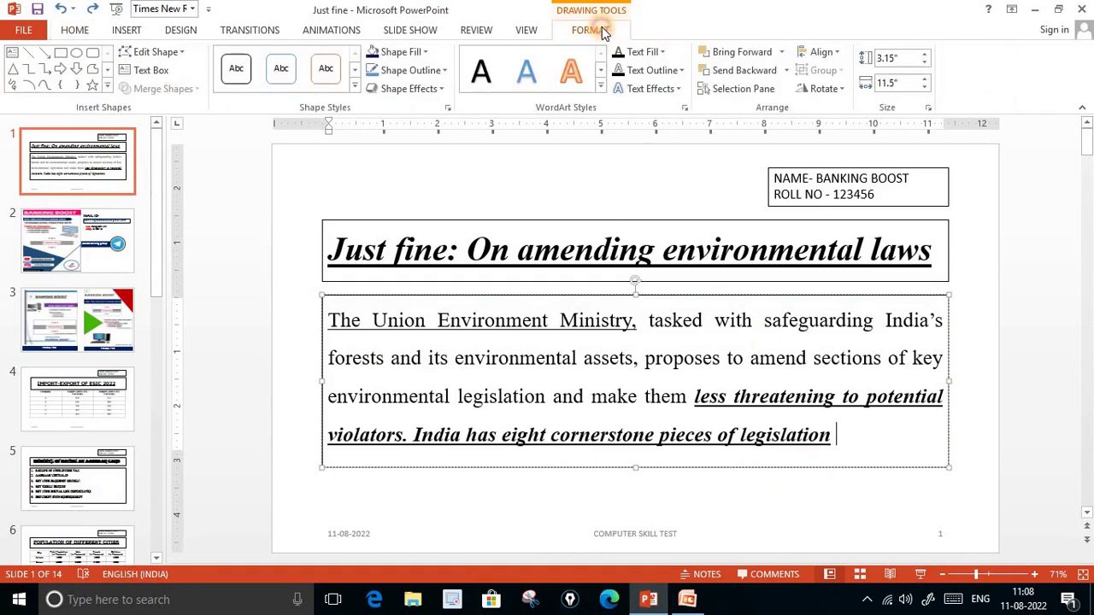
{"action": "left_click", "coordinate": [637, 319]}
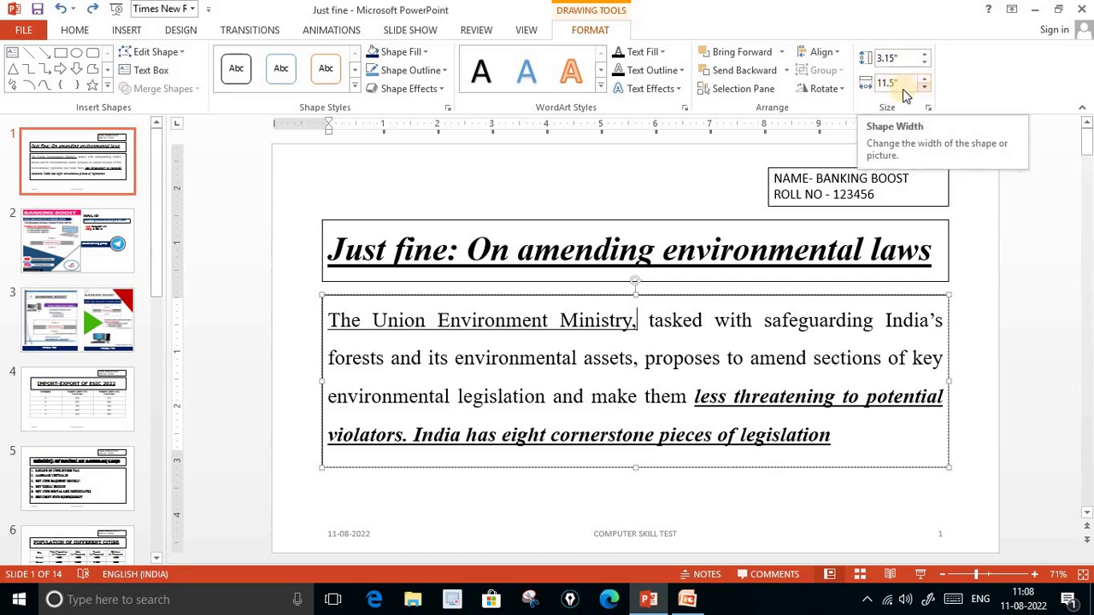
{"action": "left_click", "coordinate": [886, 89]}
{"action": "left_click", "coordinate": [890, 88]}
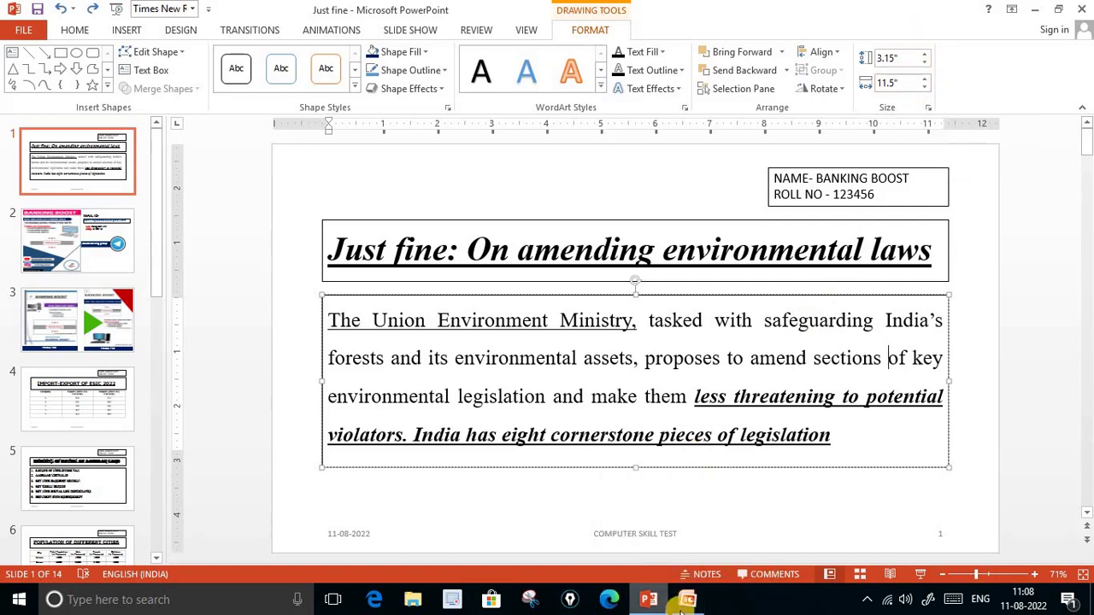
{"action": "left_click", "coordinate": [684, 603]}
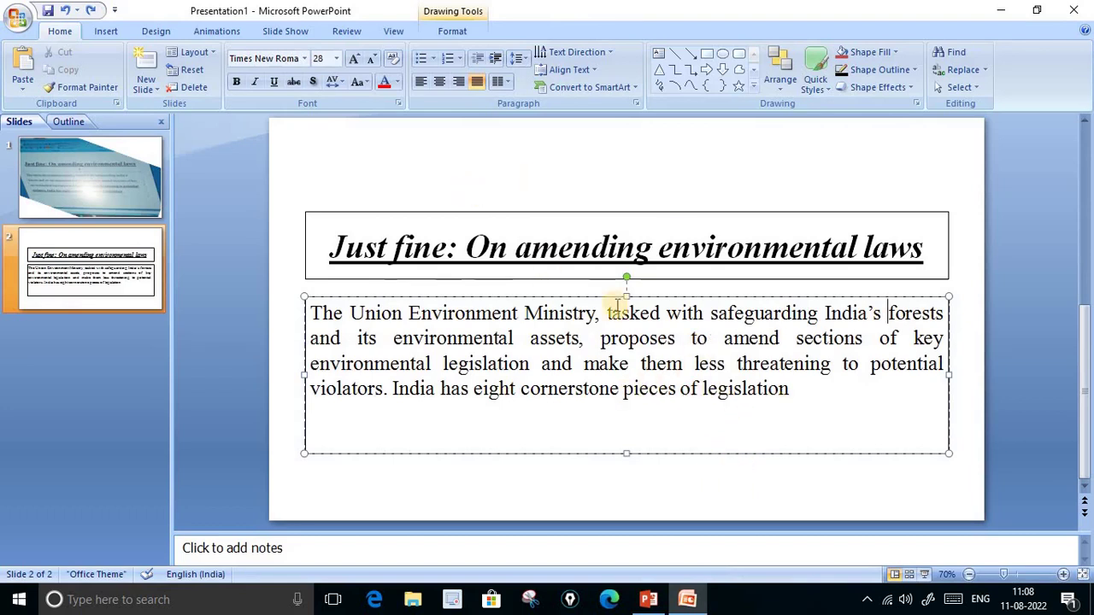
- Reduce the slide 2 body text box width from 12" to 11.5", then bring the 2013 reference deck forward
{"action": "left_click", "coordinate": [450, 32]}
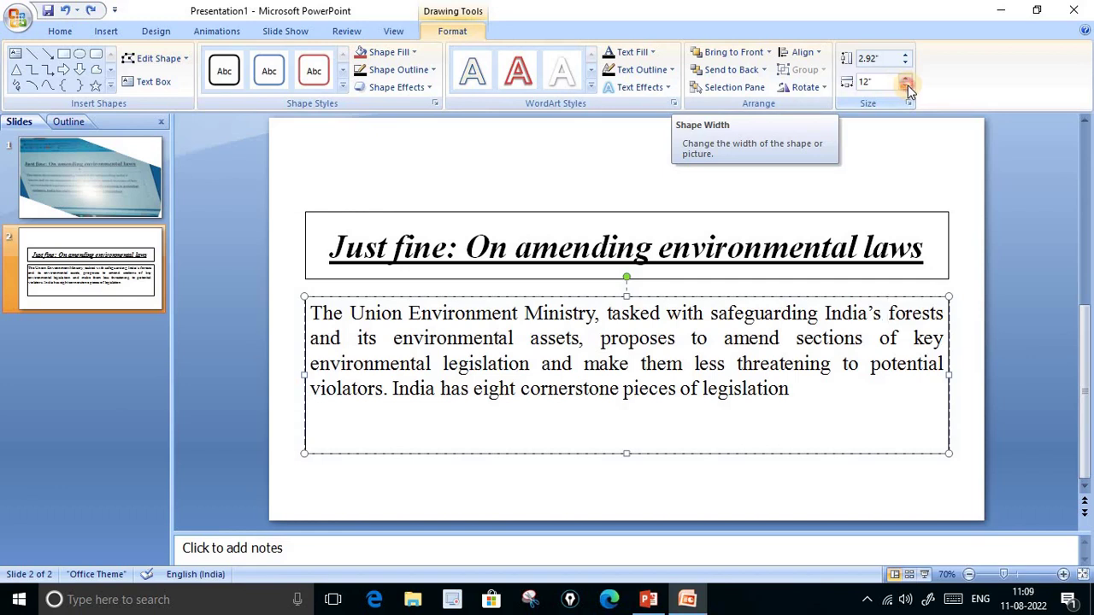
{"action": "left_click", "coordinate": [908, 85]}
{"action": "left_click", "coordinate": [908, 85]}
{"action": "left_click", "coordinate": [907, 85]}
{"action": "left_click", "coordinate": [908, 85]}
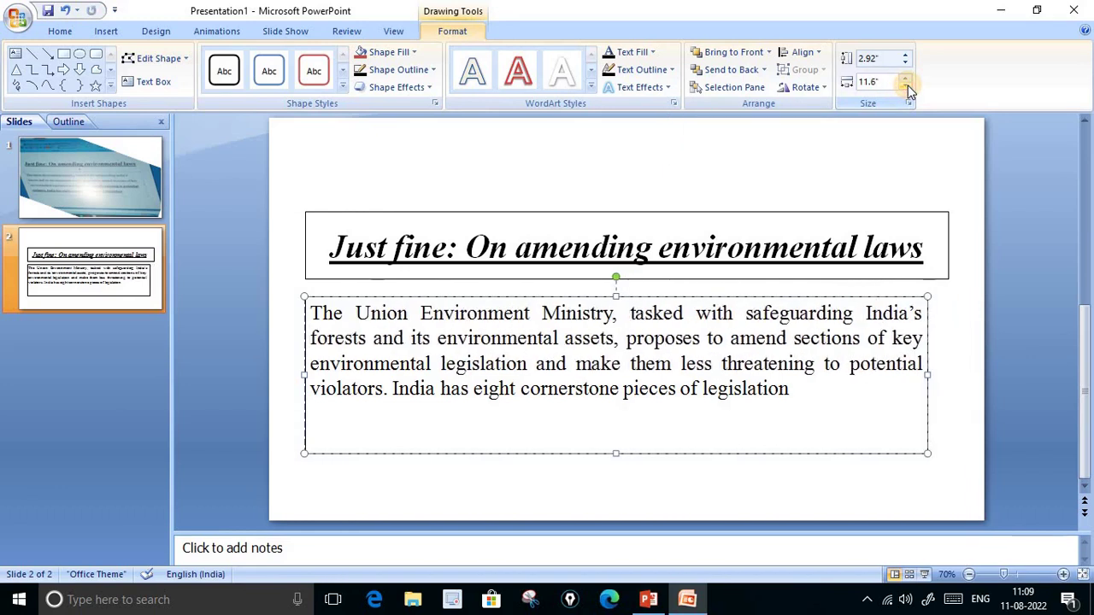
{"action": "left_click", "coordinate": [907, 86]}
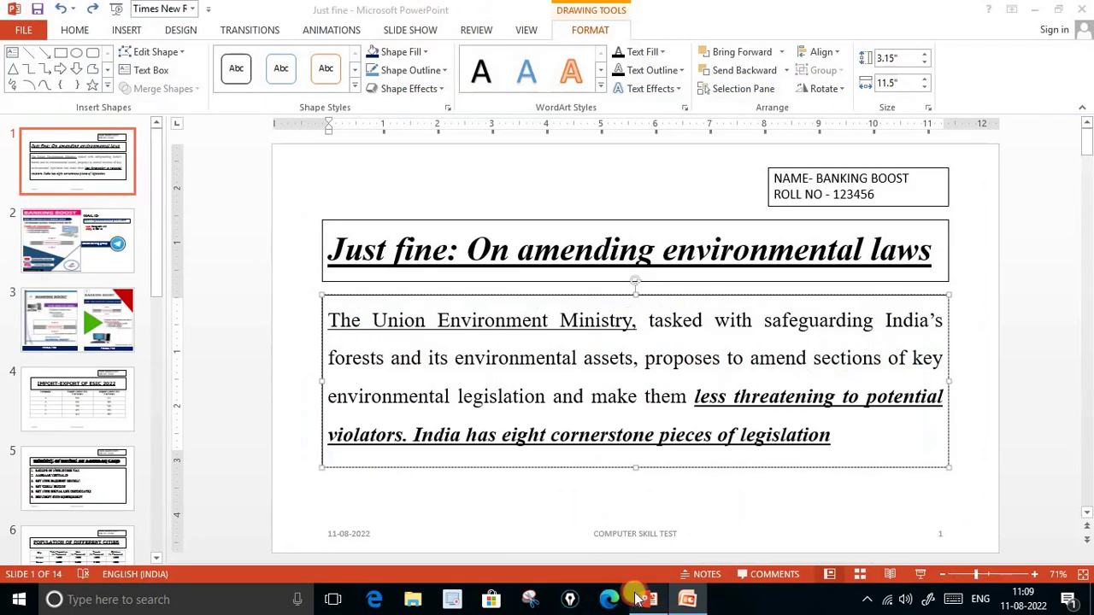
{"action": "left_click", "coordinate": [652, 600]}
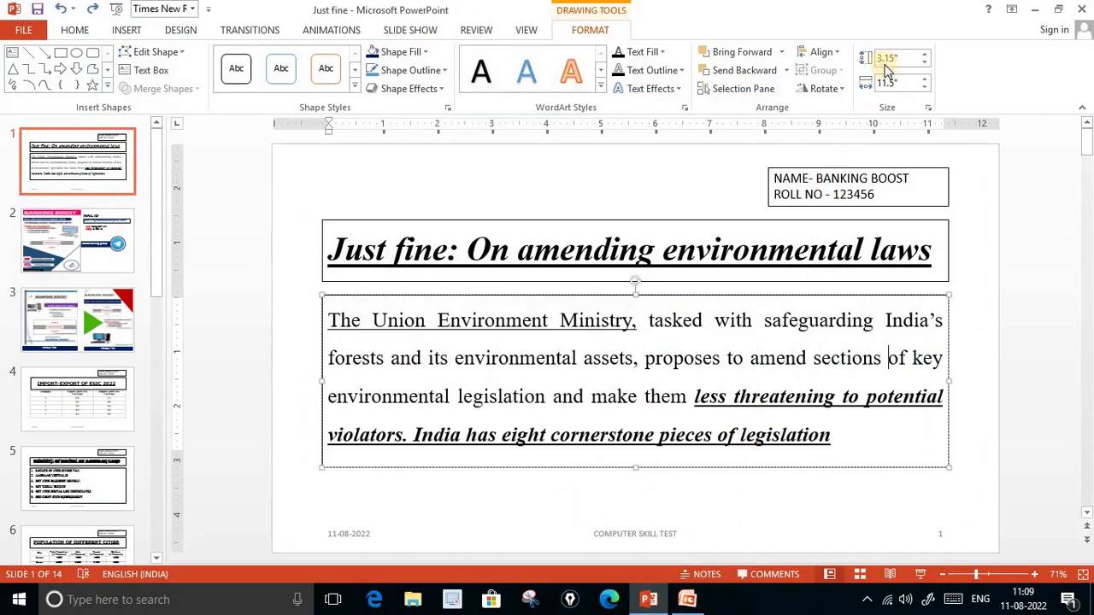
- Raise the body text box height from 2.92" to 3.5", then switch back to the reference deck
{"action": "left_click", "coordinate": [687, 600]}
{"action": "left_click", "coordinate": [905, 54]}
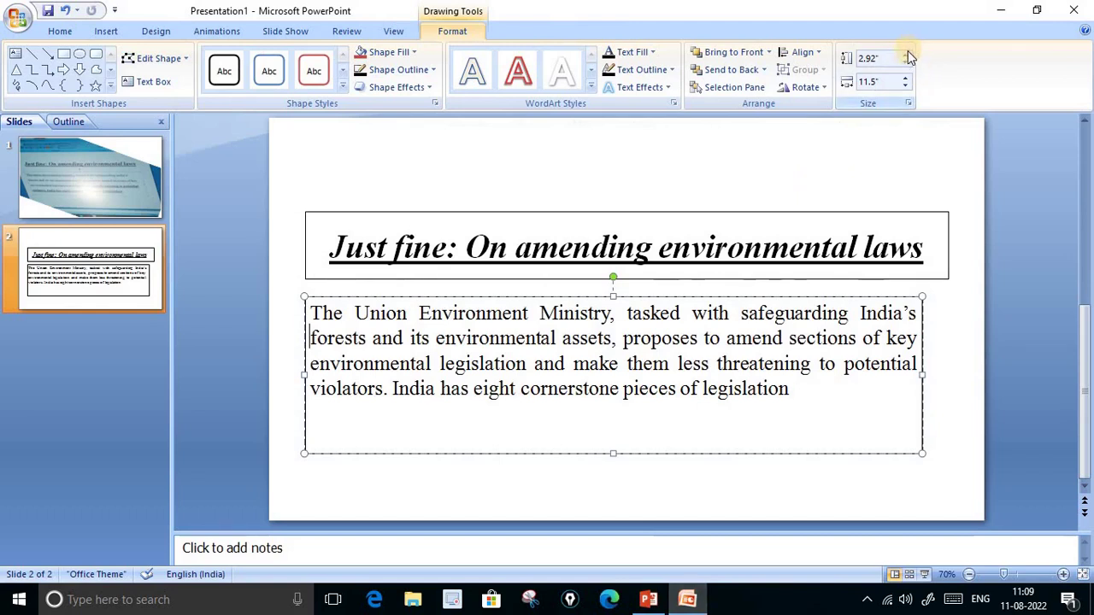
{"action": "left_click", "coordinate": [906, 54]}
{"action": "left_click", "coordinate": [906, 54]}
{"action": "left_click", "coordinate": [906, 54]}
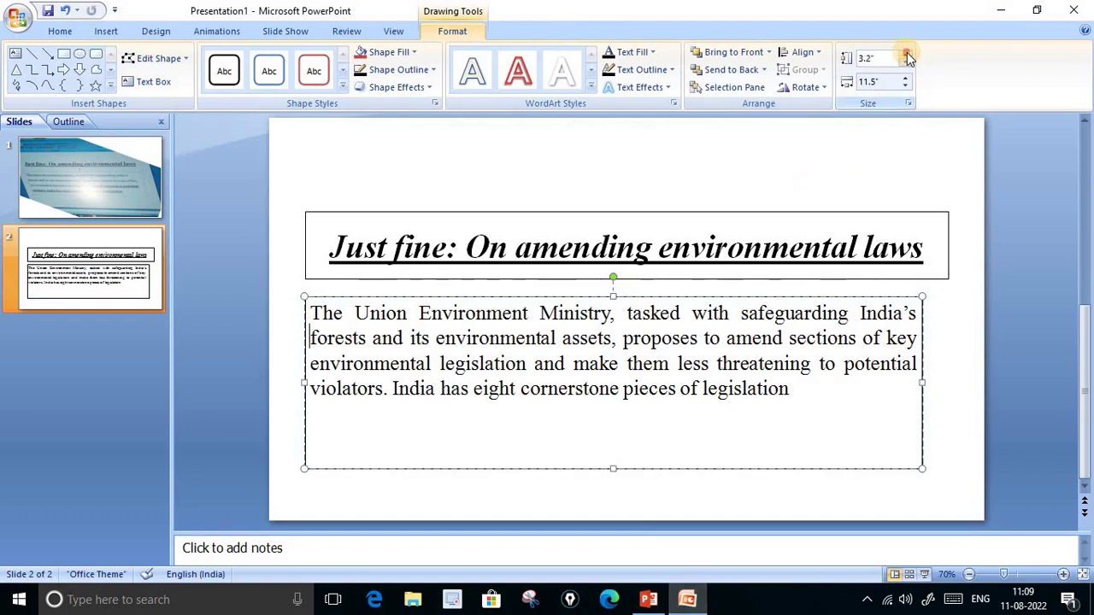
{"action": "left_click", "coordinate": [906, 54]}
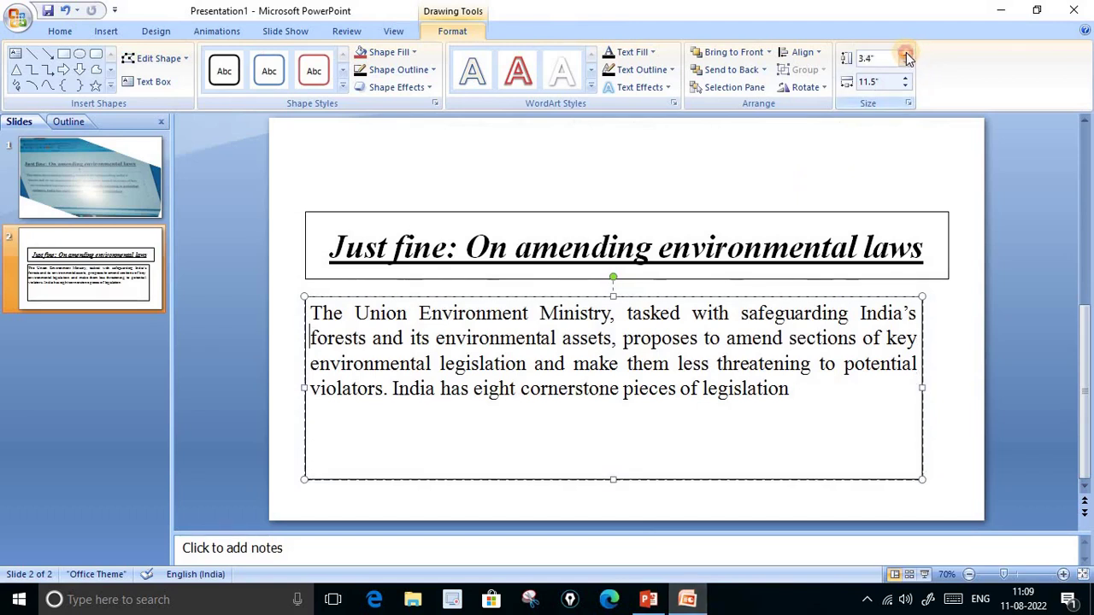
{"action": "left_click", "coordinate": [906, 54]}
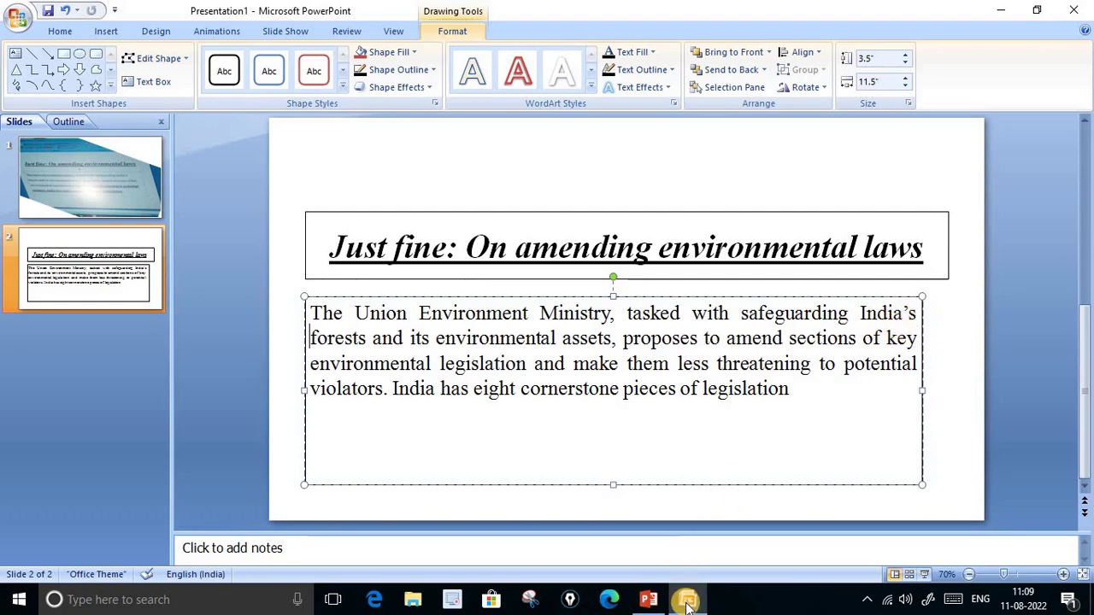
{"action": "left_click", "coordinate": [645, 605]}
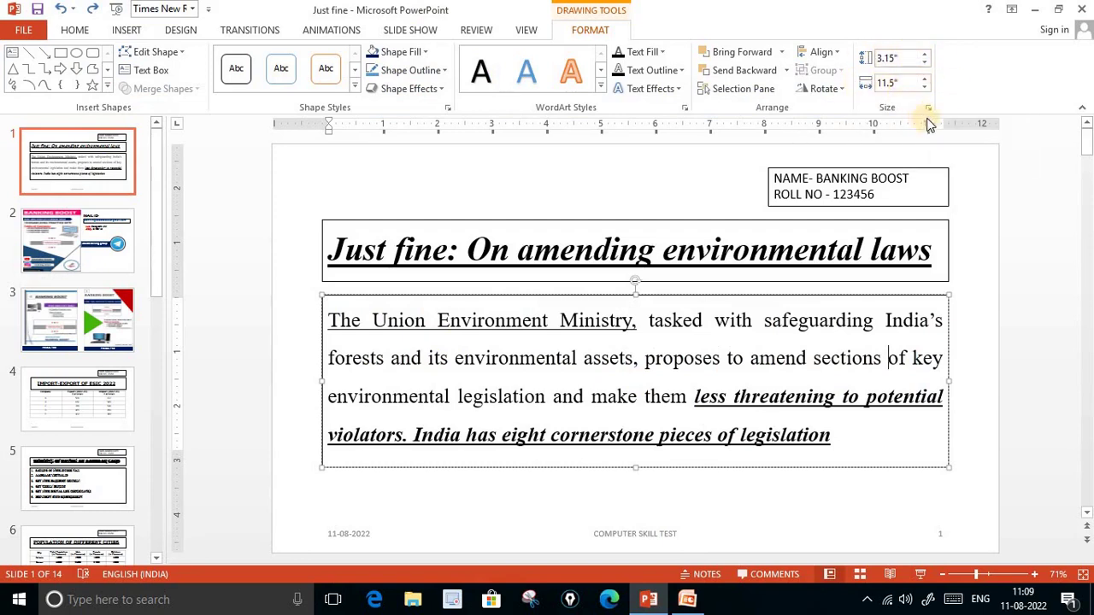
- Select all of slide 2's body text and apply 1.5 line spacing
{"action": "left_click", "coordinate": [674, 323]}
{"action": "left_click", "coordinate": [688, 599]}
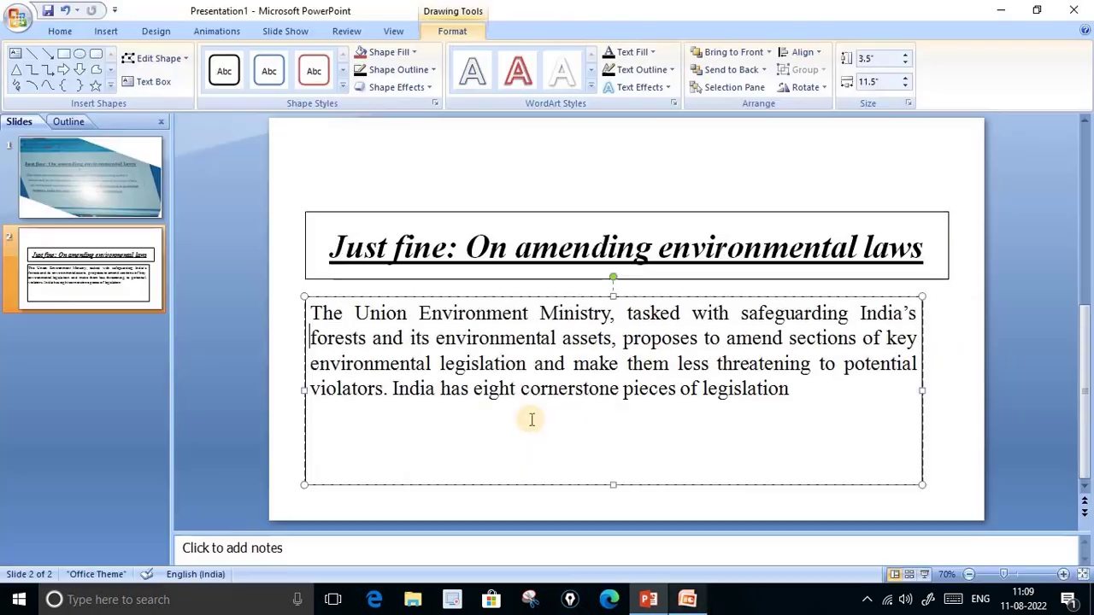
{"action": "left_click", "coordinate": [527, 365]}
{"action": "key", "text": "ctrl+a"}
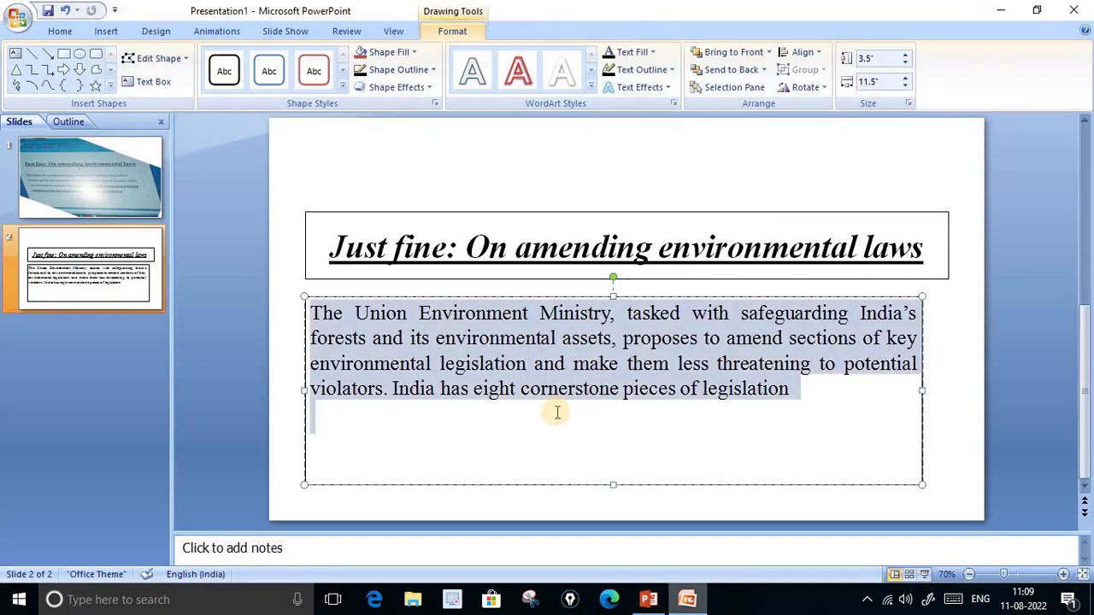
{"action": "left_click", "coordinate": [59, 31]}
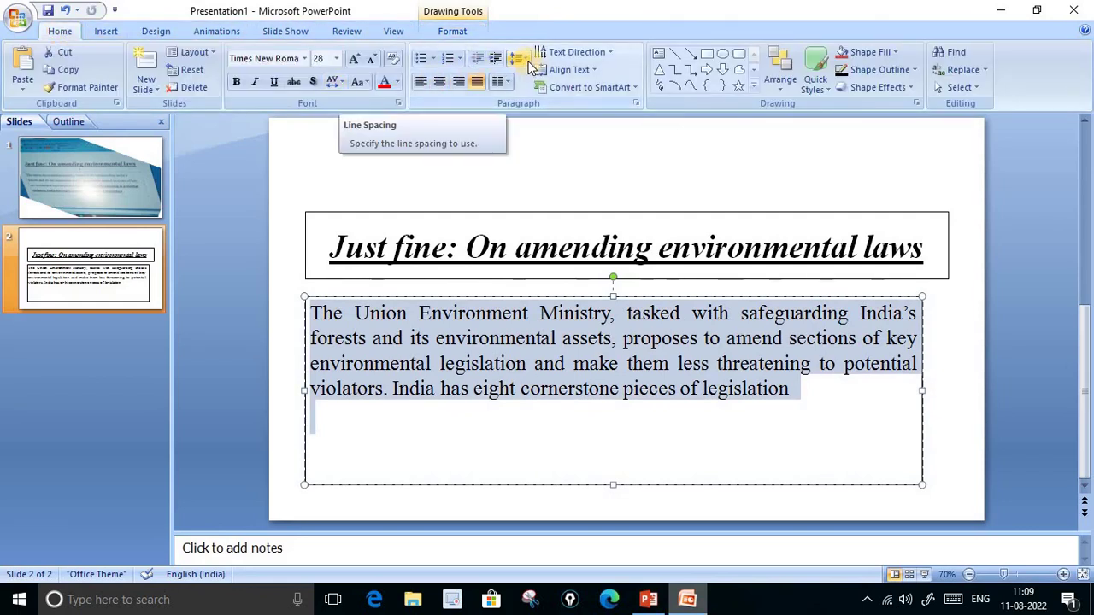
{"action": "left_click", "coordinate": [521, 60]}
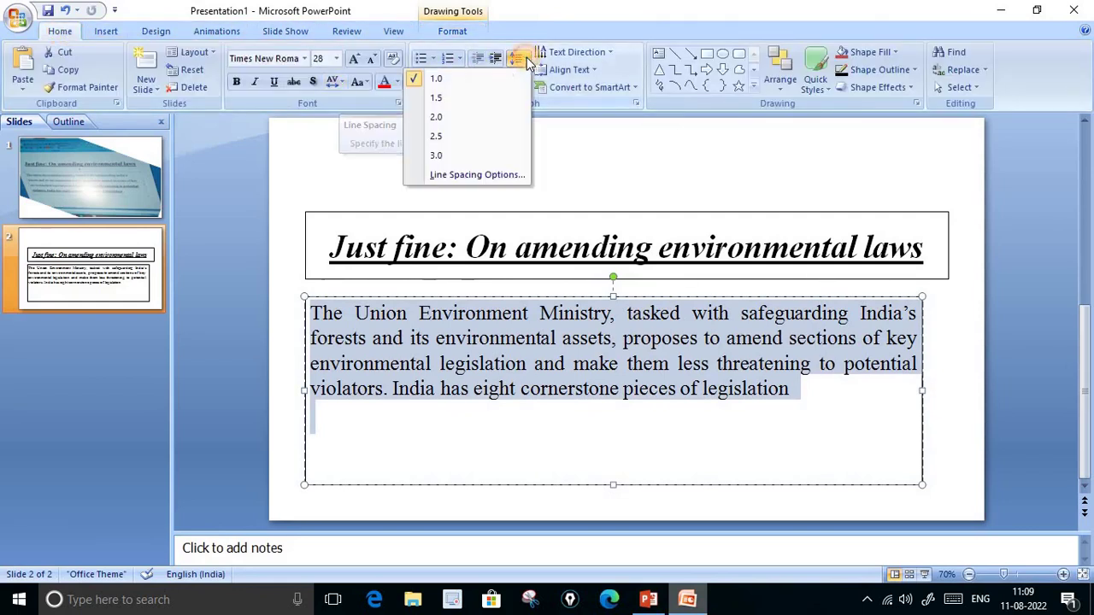
{"action": "left_click", "coordinate": [435, 101]}
{"action": "left_click", "coordinate": [804, 448]}
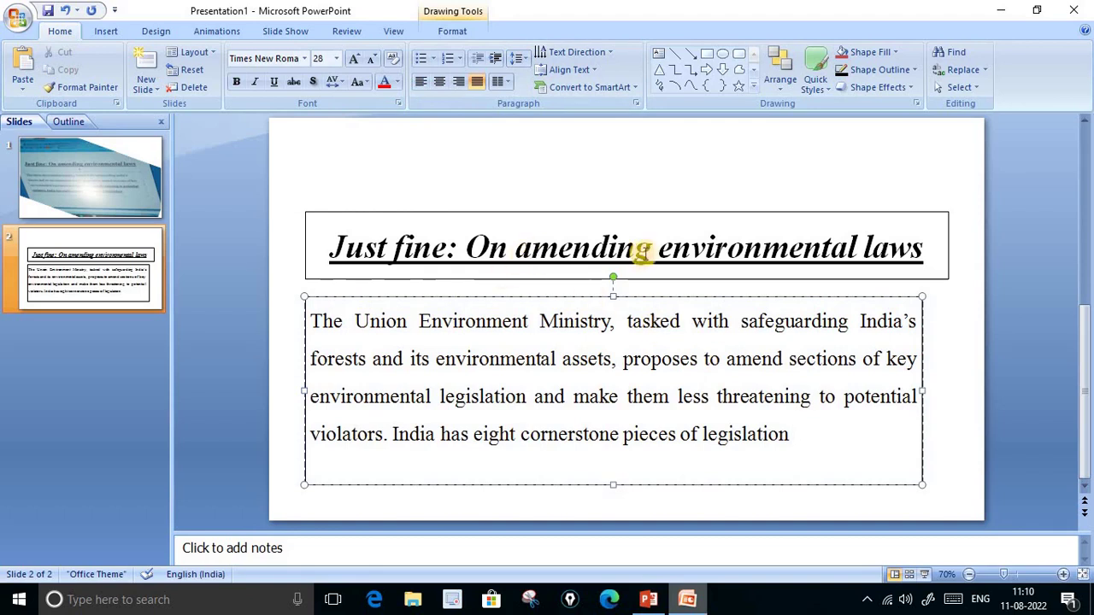
{"action": "left_click", "coordinate": [679, 243]}
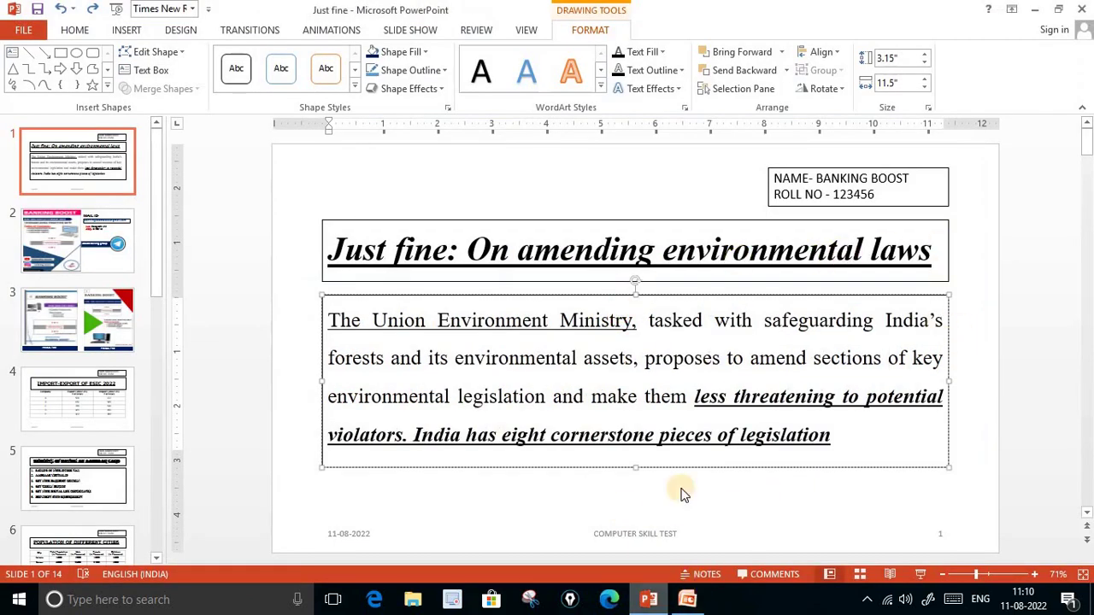
- Lower the title box's Shape Width from 12" to 11.6" to line up with the body box
{"action": "left_click", "coordinate": [725, 250]}
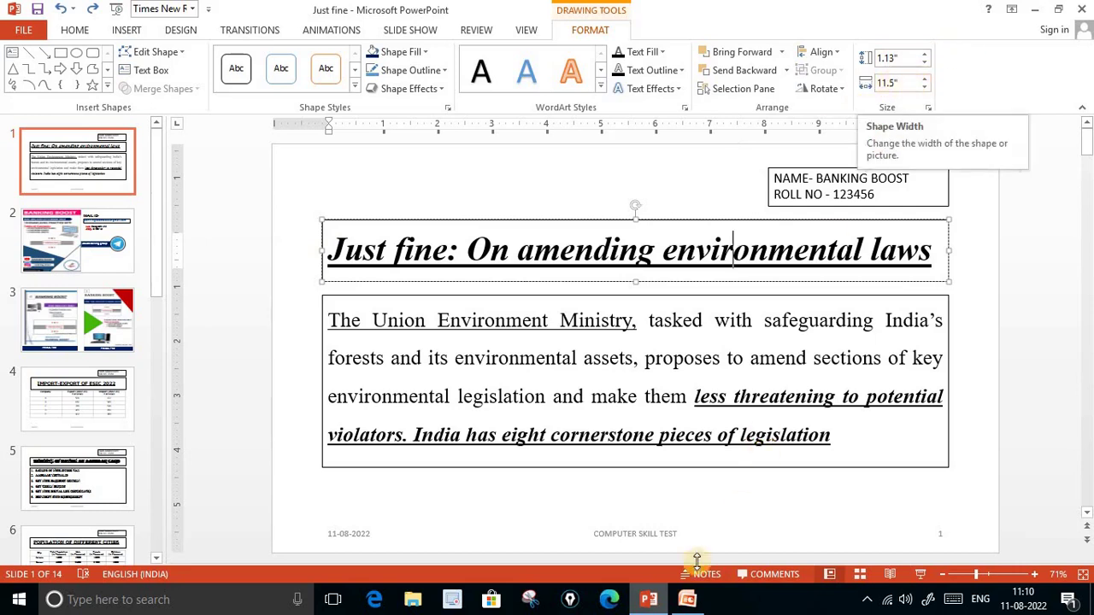
{"action": "left_click", "coordinate": [687, 599]}
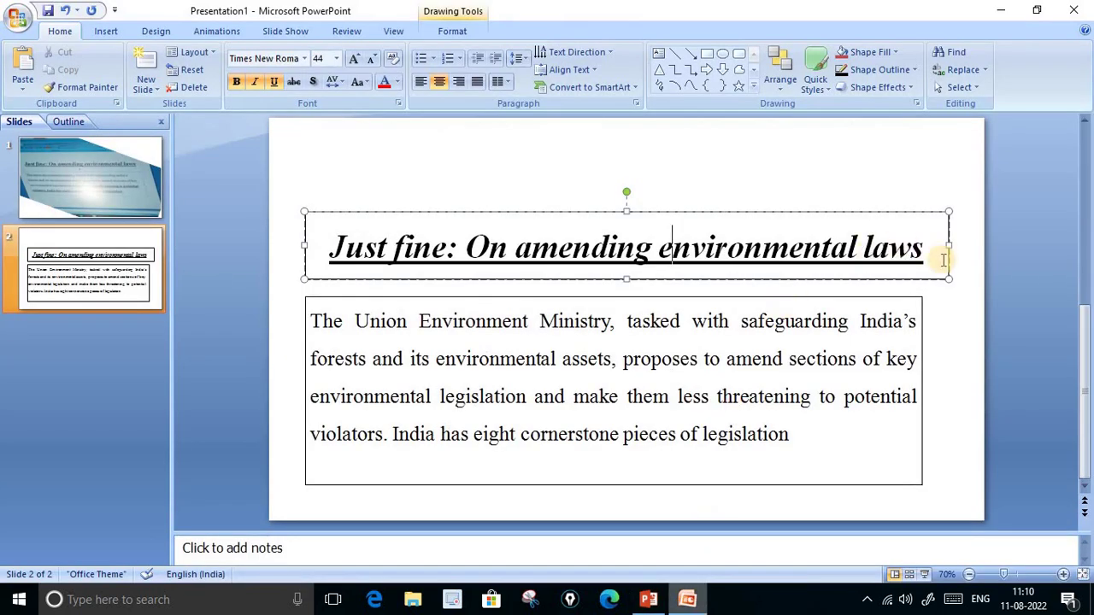
{"action": "left_click", "coordinate": [452, 30]}
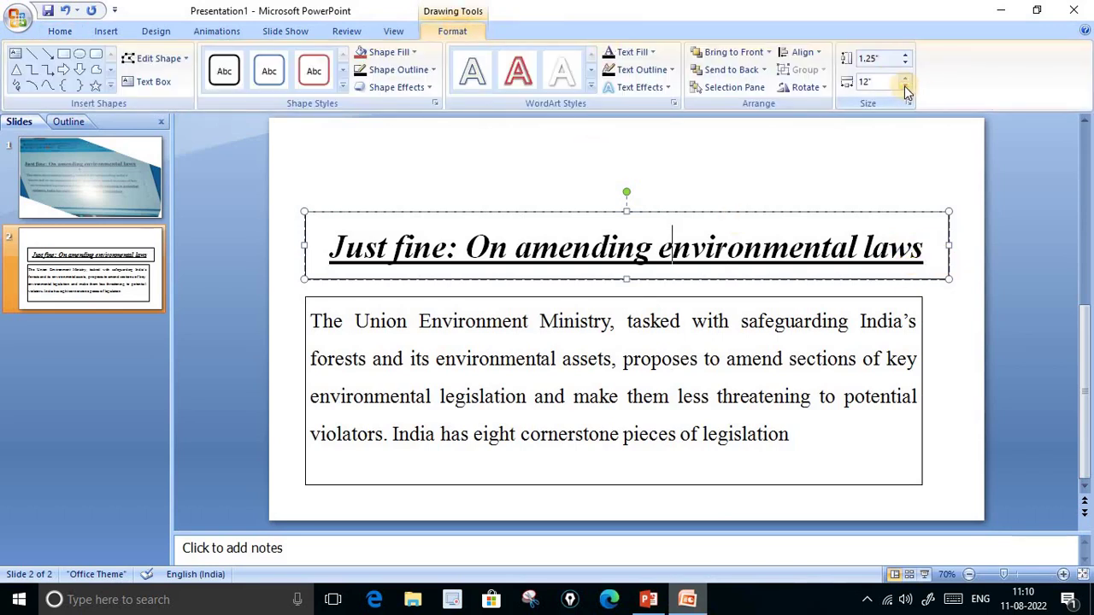
{"action": "left_click", "coordinate": [905, 85]}
{"action": "left_click", "coordinate": [905, 85]}
{"action": "left_click", "coordinate": [905, 85]}
{"action": "left_click", "coordinate": [904, 86]}
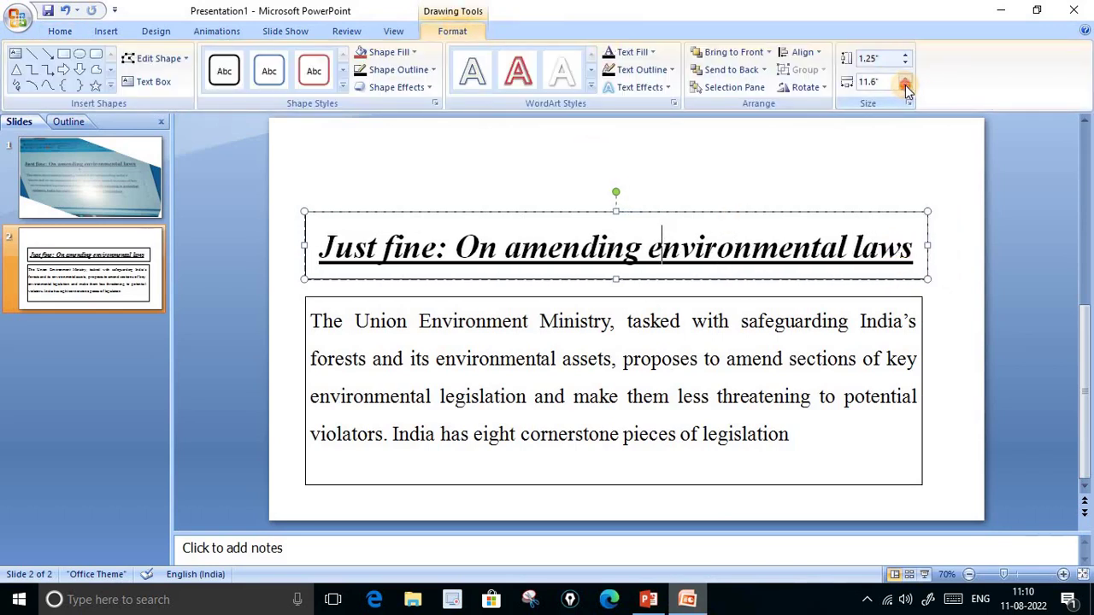
{"action": "left_click", "coordinate": [905, 86]}
{"action": "left_click", "coordinate": [952, 261]}
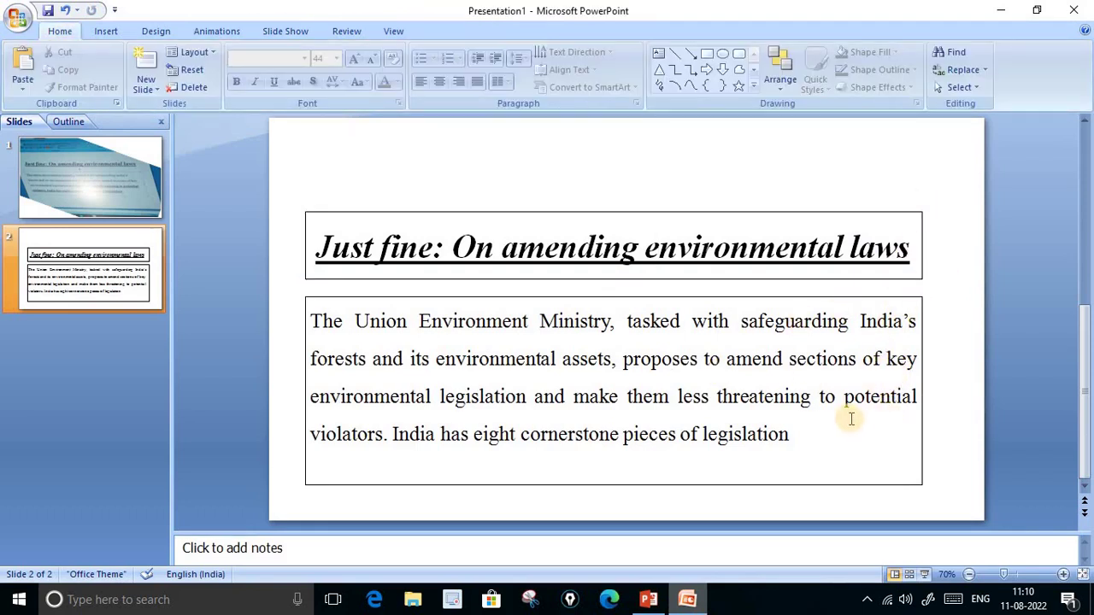
- Make the phrase 'less threatening … legislation' bold, italic and underlined, checking it against the reference
{"action": "left_click", "coordinate": [649, 599]}
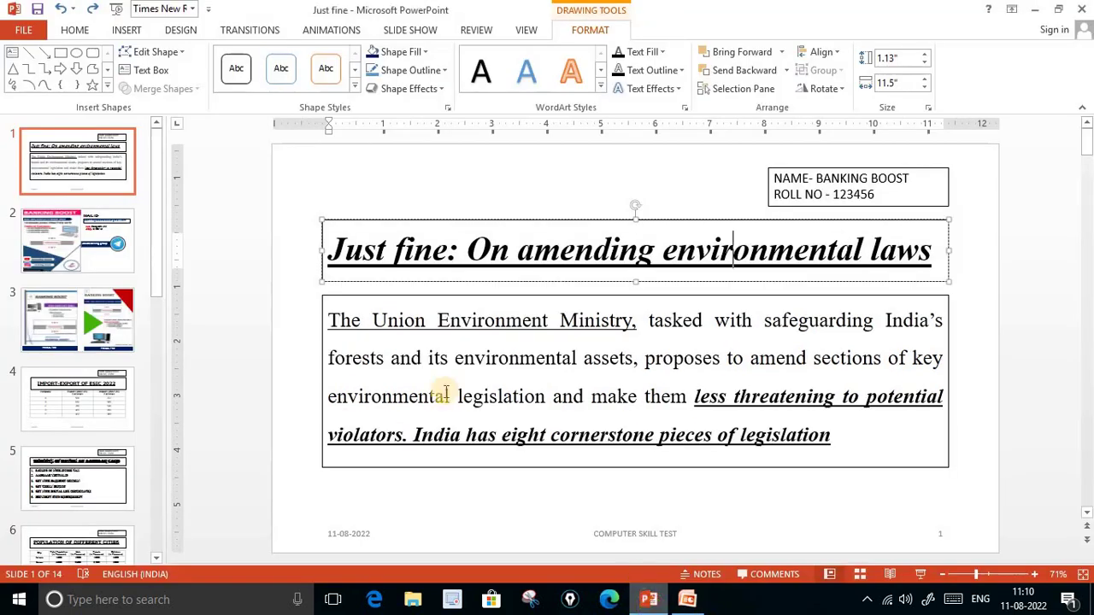
{"action": "left_click", "coordinate": [850, 435]}
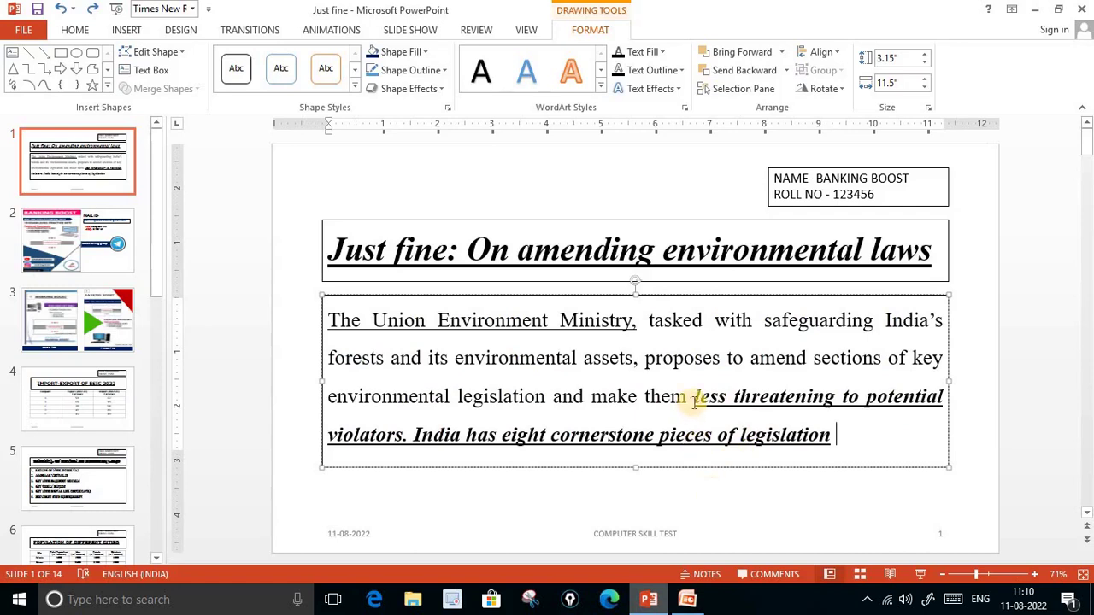
{"action": "left_click", "coordinate": [687, 599]}
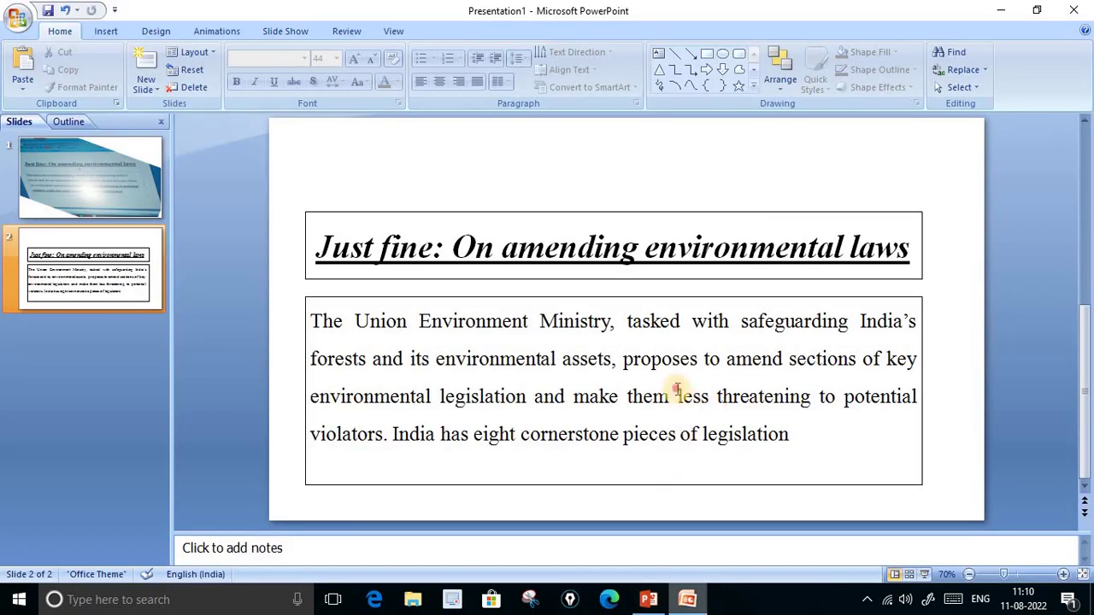
{"action": "left_click_drag", "start_coordinate": [677, 390], "coordinate": [781, 449]}
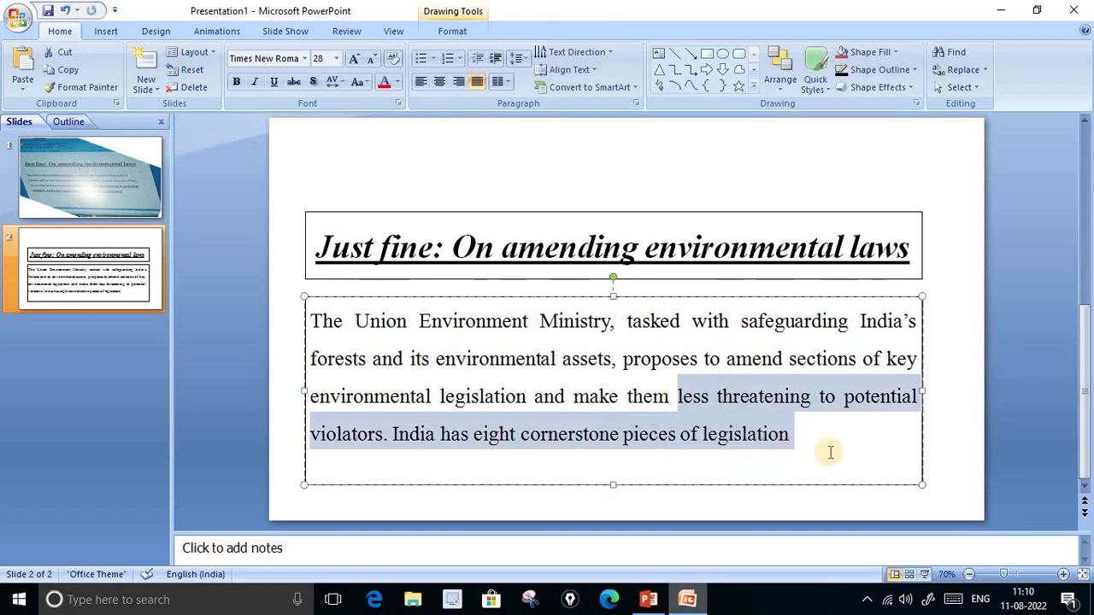
{"action": "left_click", "coordinate": [239, 84]}
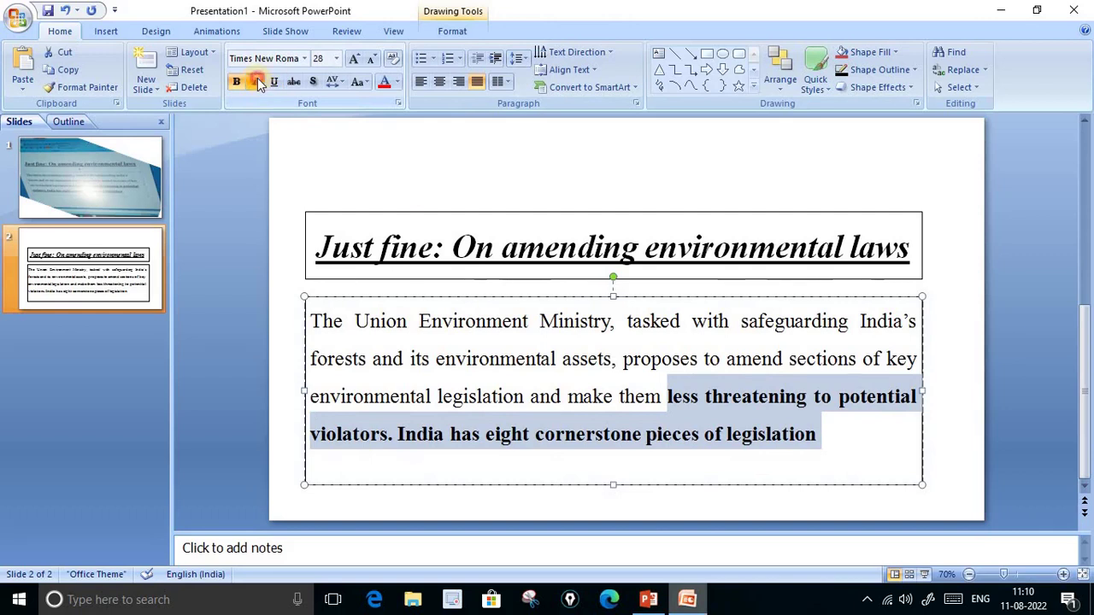
{"action": "left_click", "coordinate": [259, 82]}
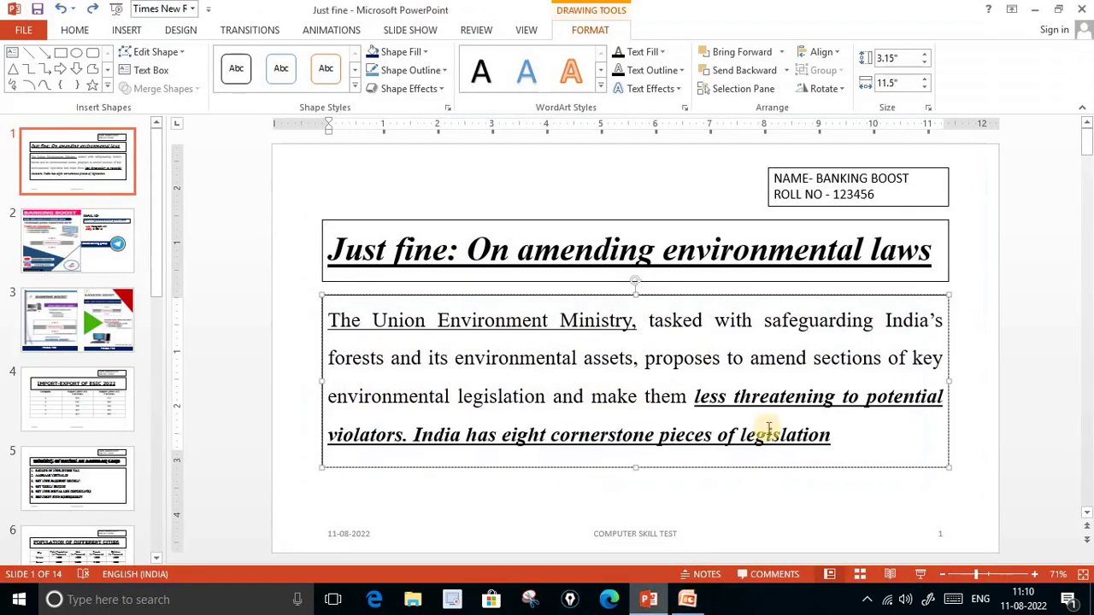
{"action": "left_click", "coordinate": [688, 602]}
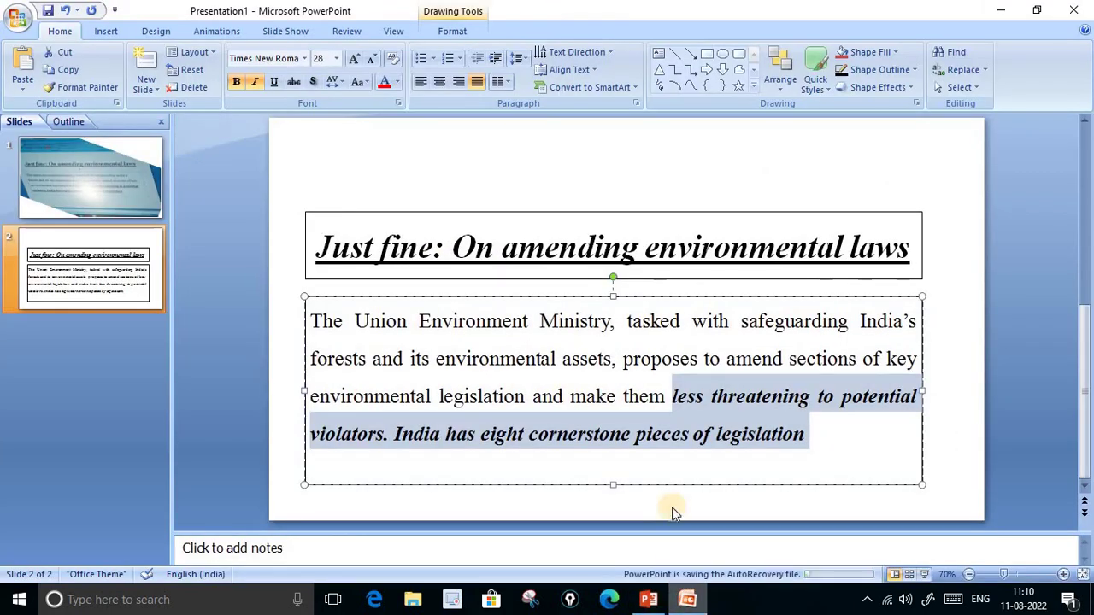
{"action": "left_click", "coordinate": [273, 83]}
{"action": "left_click", "coordinate": [651, 600]}
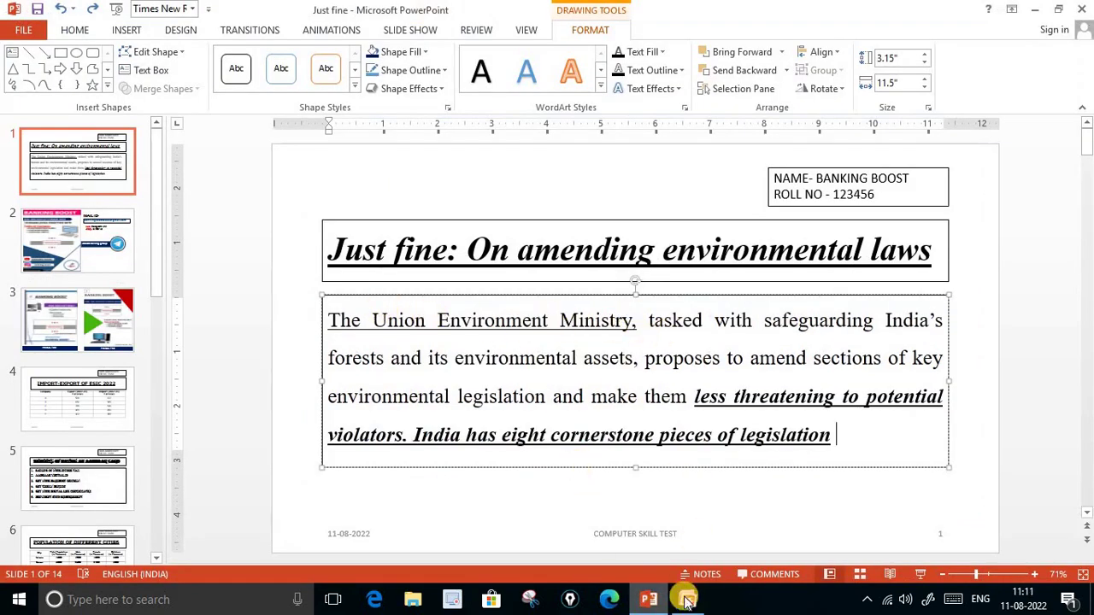
{"action": "left_click", "coordinate": [688, 602]}
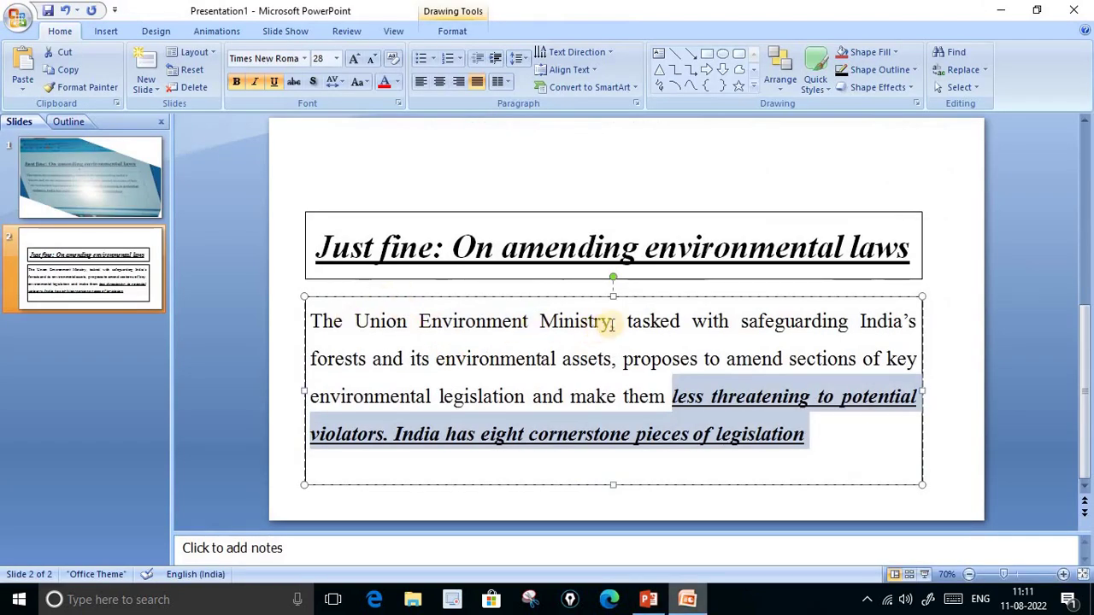
- Underline 'The Union Environment Ministry,' at the start of the body text
{"action": "left_click_drag", "start_coordinate": [626, 323], "coordinate": [311, 321]}
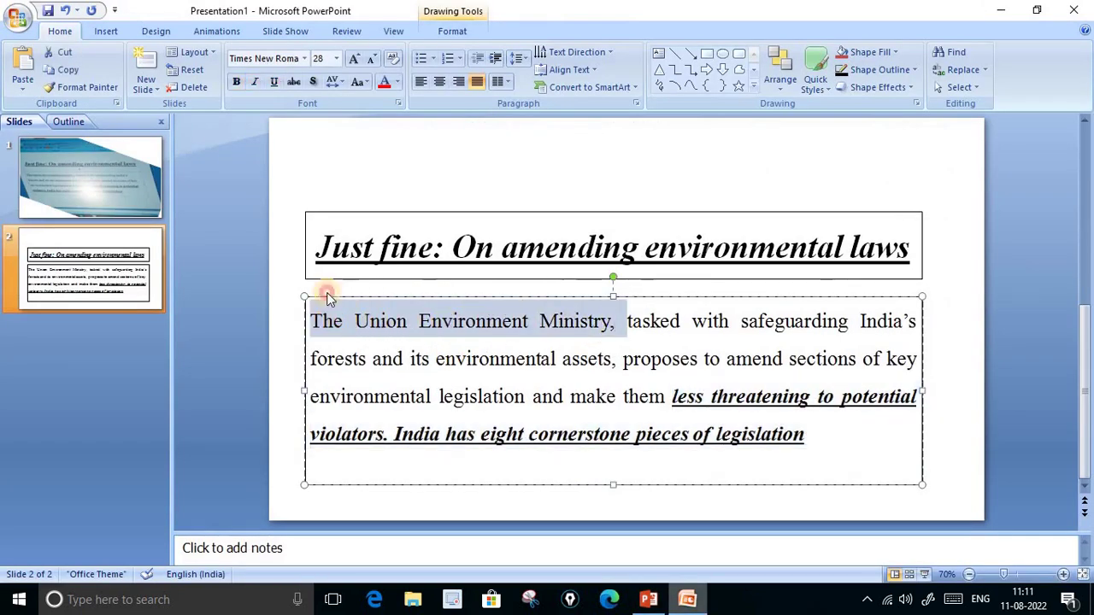
{"action": "left_click", "coordinate": [272, 82]}
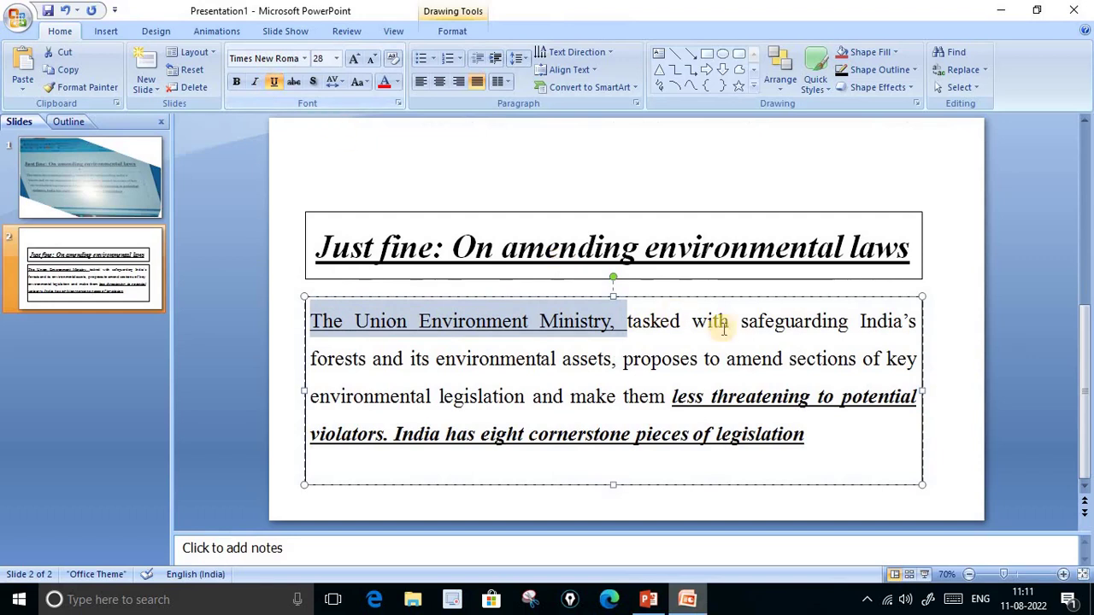
{"action": "left_click", "coordinate": [726, 320]}
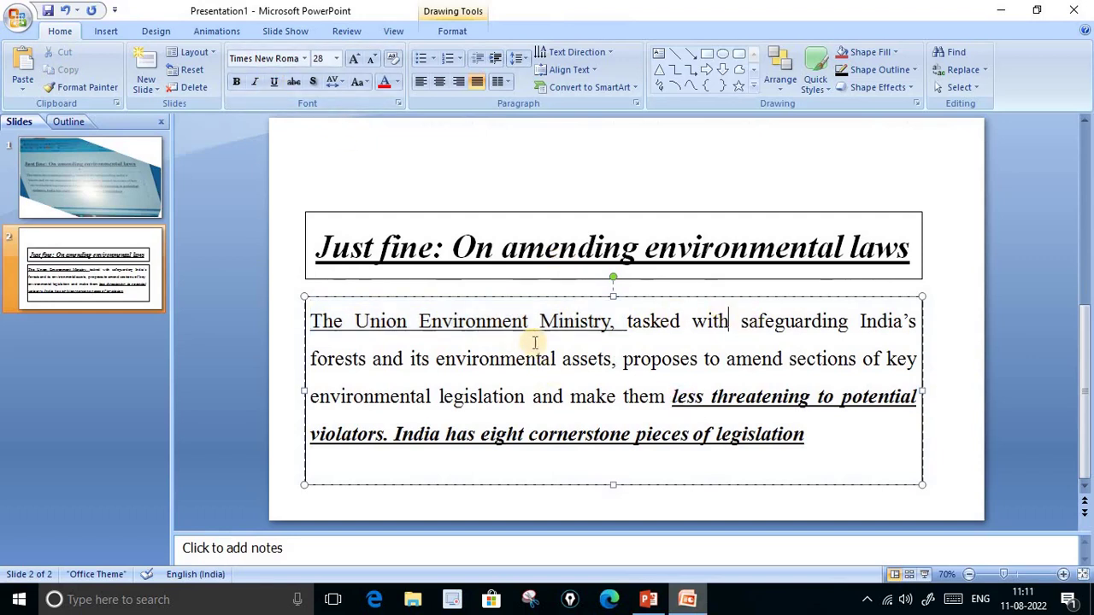
- Compare the reference's name box and body box size, then show the reference deck's slide 2
{"action": "left_click", "coordinate": [646, 603]}
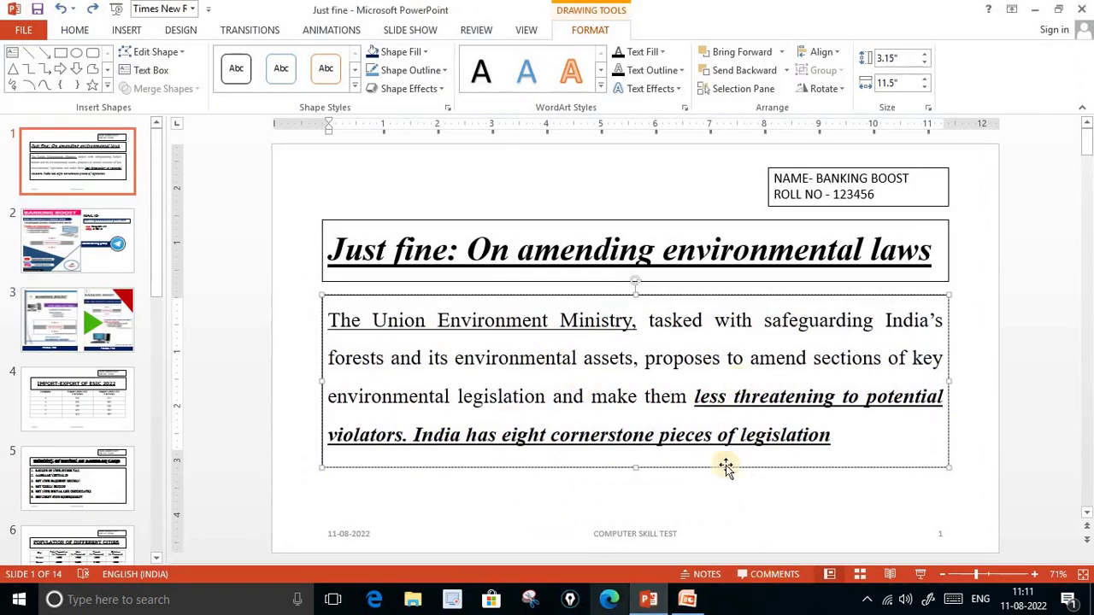
{"action": "left_click", "coordinate": [896, 206]}
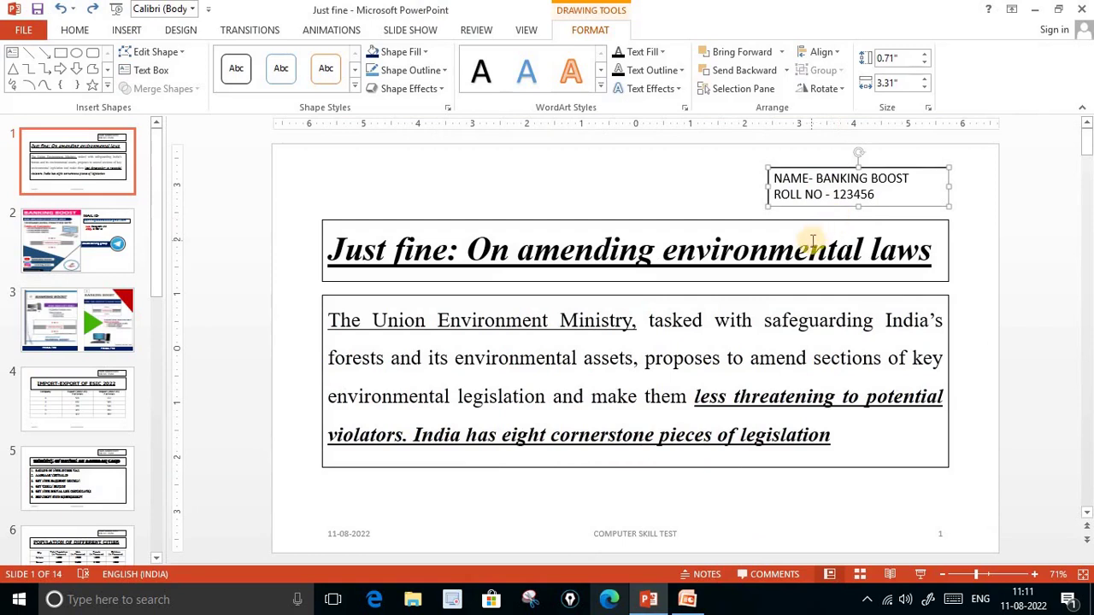
{"action": "left_click", "coordinate": [687, 599]}
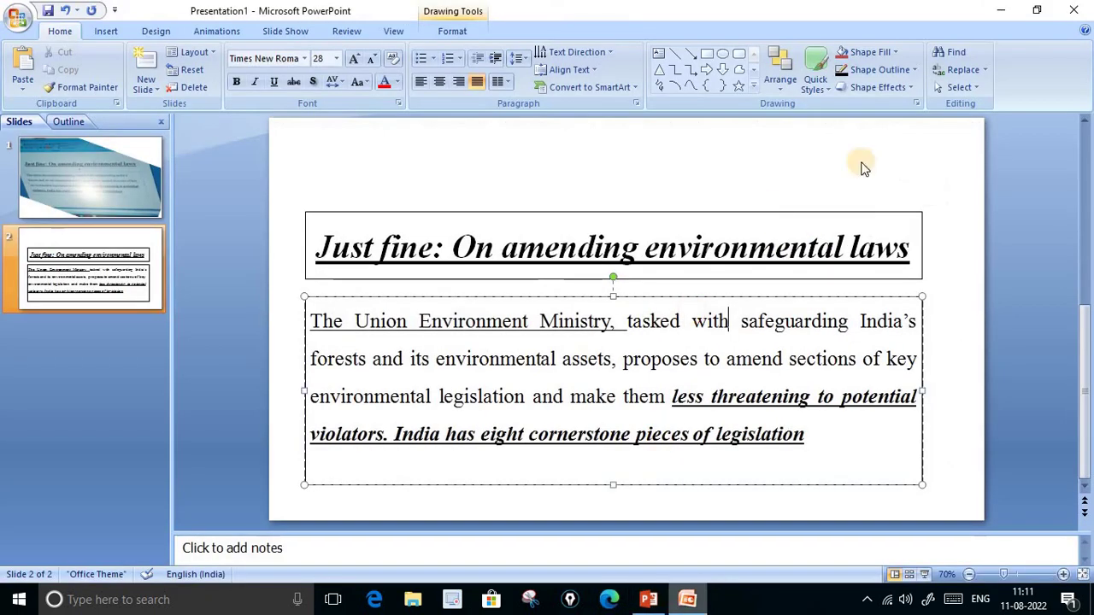
{"action": "left_click", "coordinate": [849, 507]}
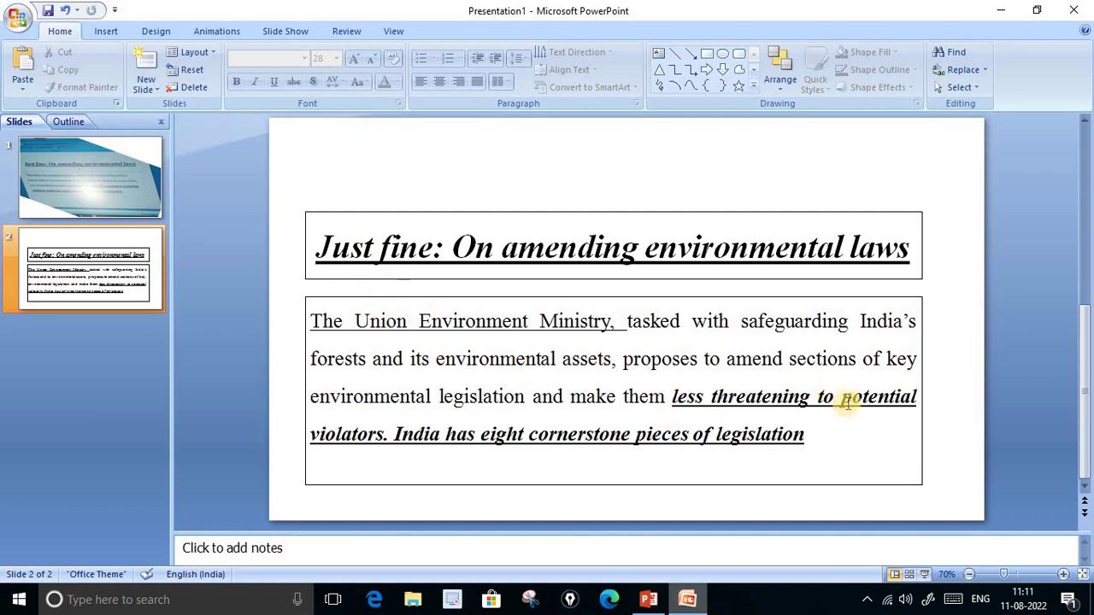
{"action": "left_click", "coordinate": [744, 335]}
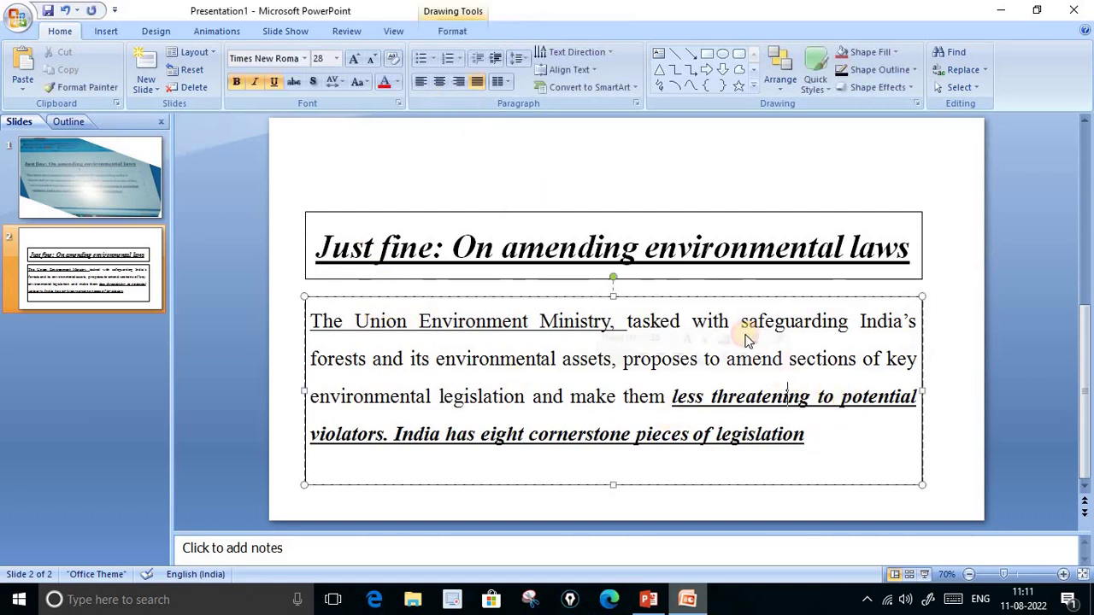
{"action": "left_click", "coordinate": [450, 34]}
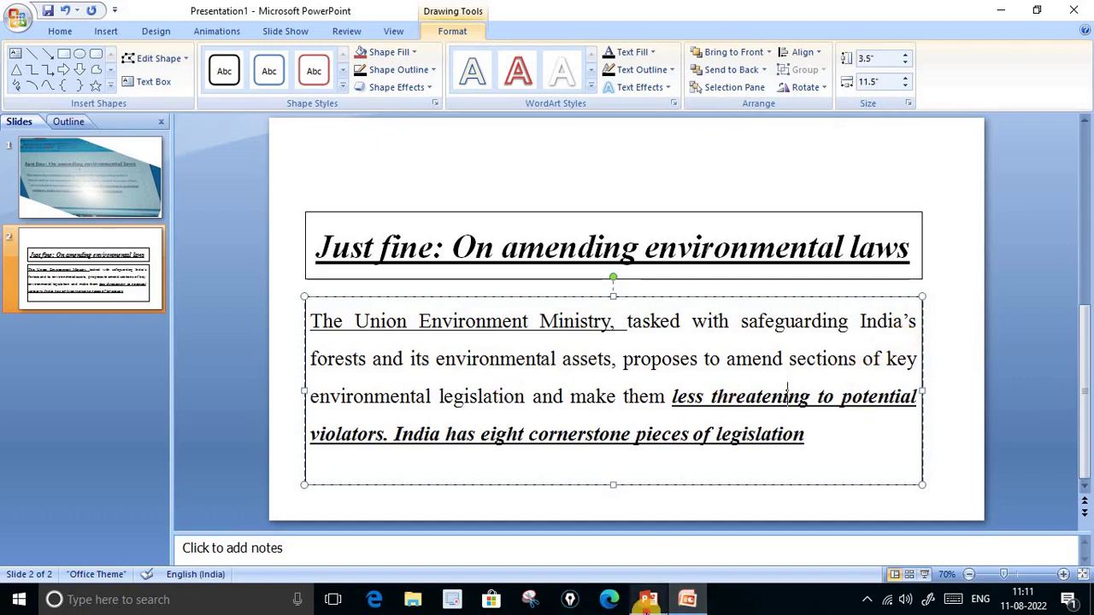
{"action": "left_click", "coordinate": [649, 599]}
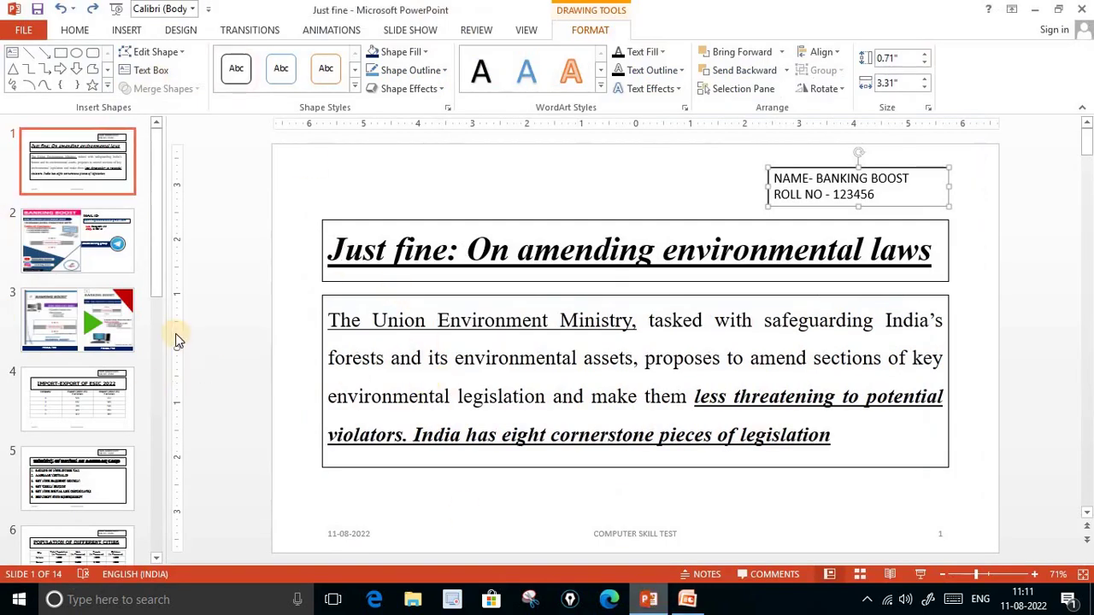
{"action": "left_click", "coordinate": [94, 270]}
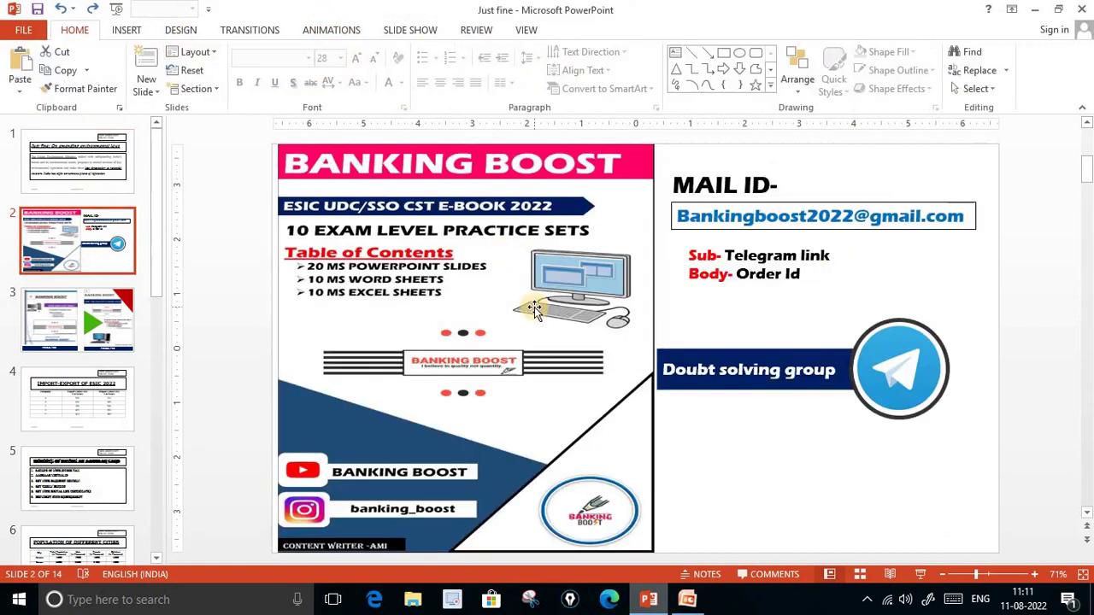
- Start the slide show on the Banking Boost slide and mark EXAM and circle UDC in red ink
{"action": "key", "text": "F5"}
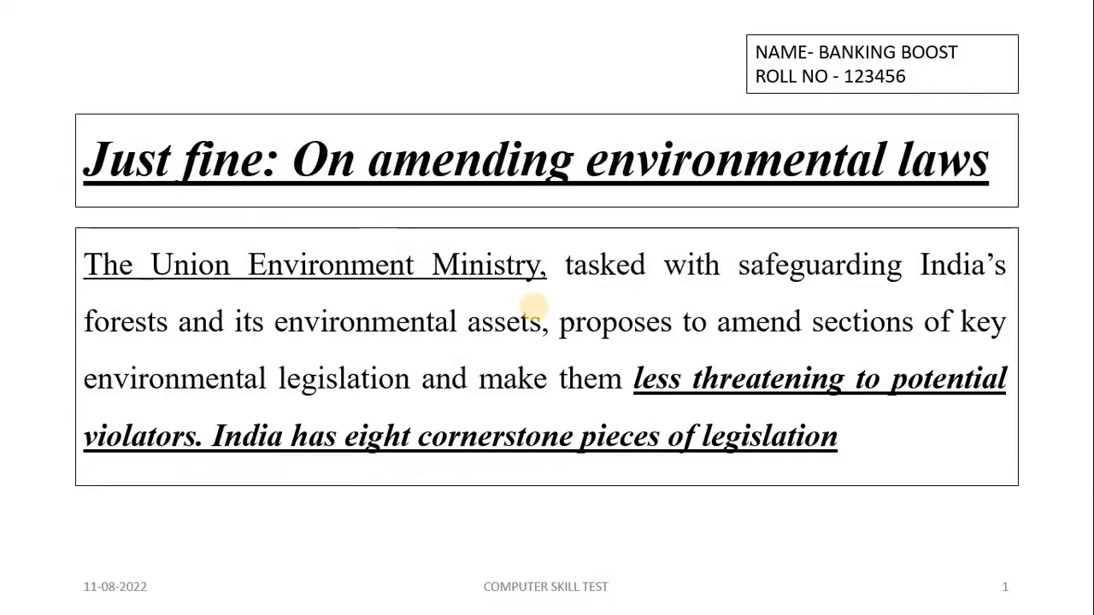
{"action": "left_click", "coordinate": [533, 308]}
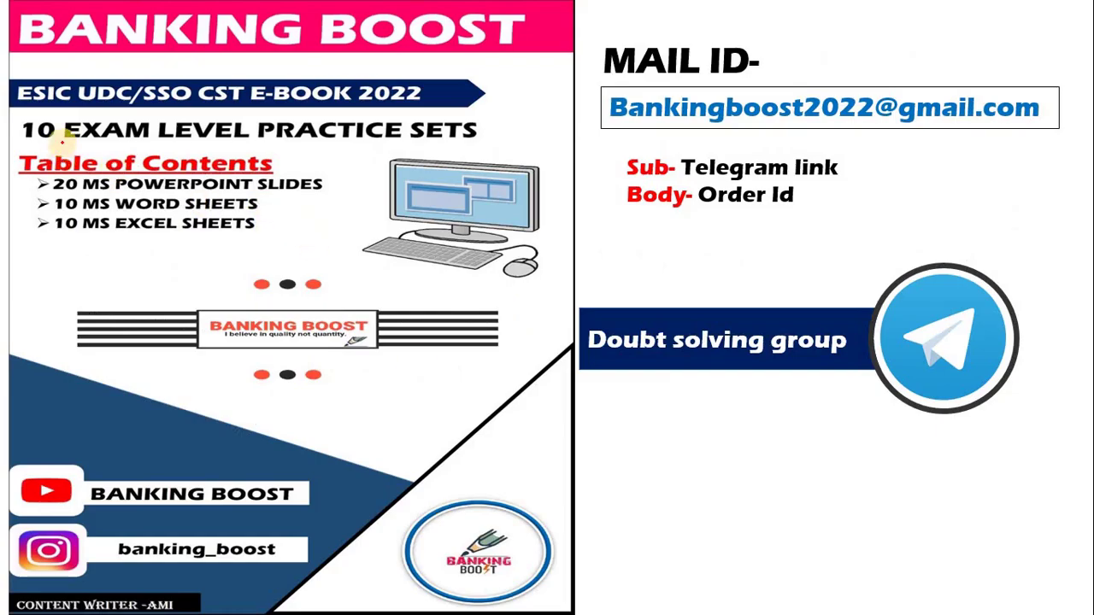
{"action": "left_click_drag", "start_coordinate": [61, 144], "coordinate": [128, 123]}
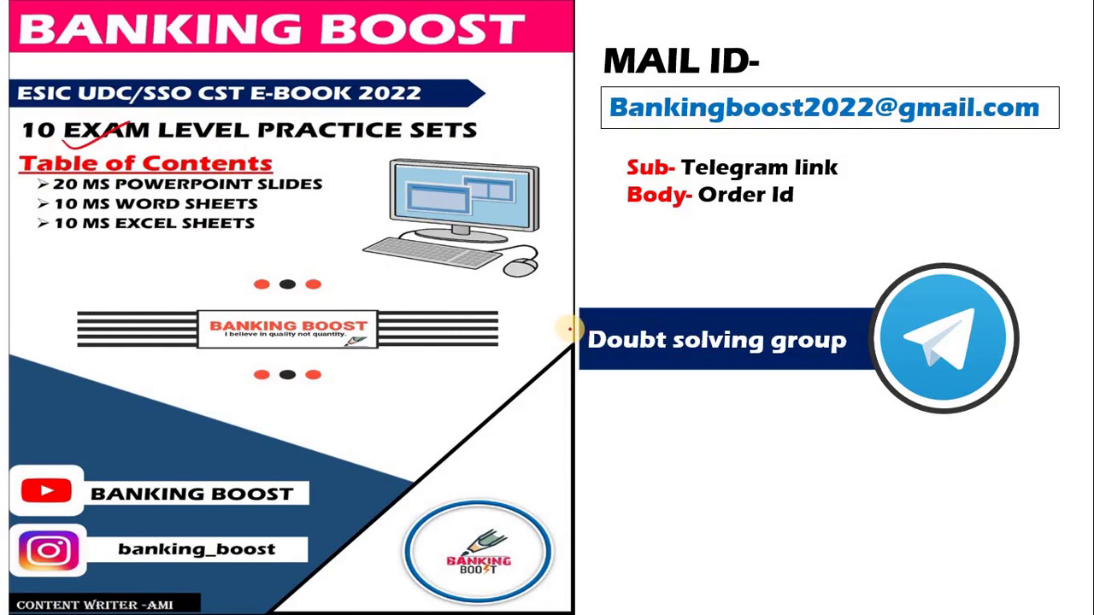
{"action": "mouse_move", "coordinate": [82, 96]}
{"action": "left_mouse_down"}
{"action": "mouse_move", "coordinate": [133, 58]}
{"action": "mouse_move", "coordinate": [144, 85]}
{"action": "left_mouse_up"}
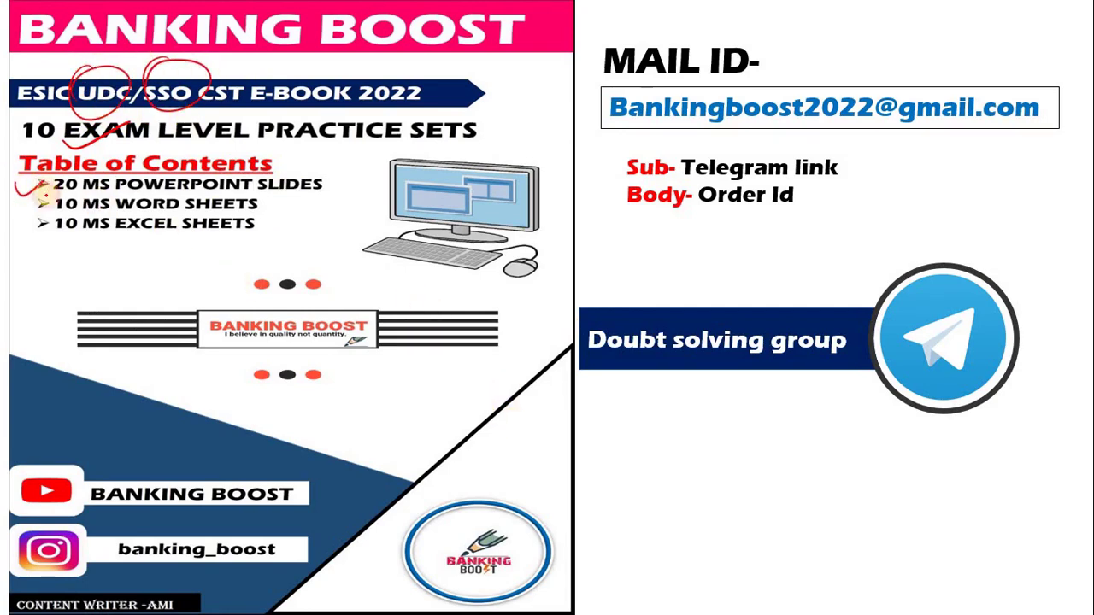
- Tick the Word/Excel sheet items and MAIL ID, write and circle 10, underline Doubt solving group
{"action": "left_click_drag", "start_coordinate": [13, 198], "coordinate": [49, 195]}
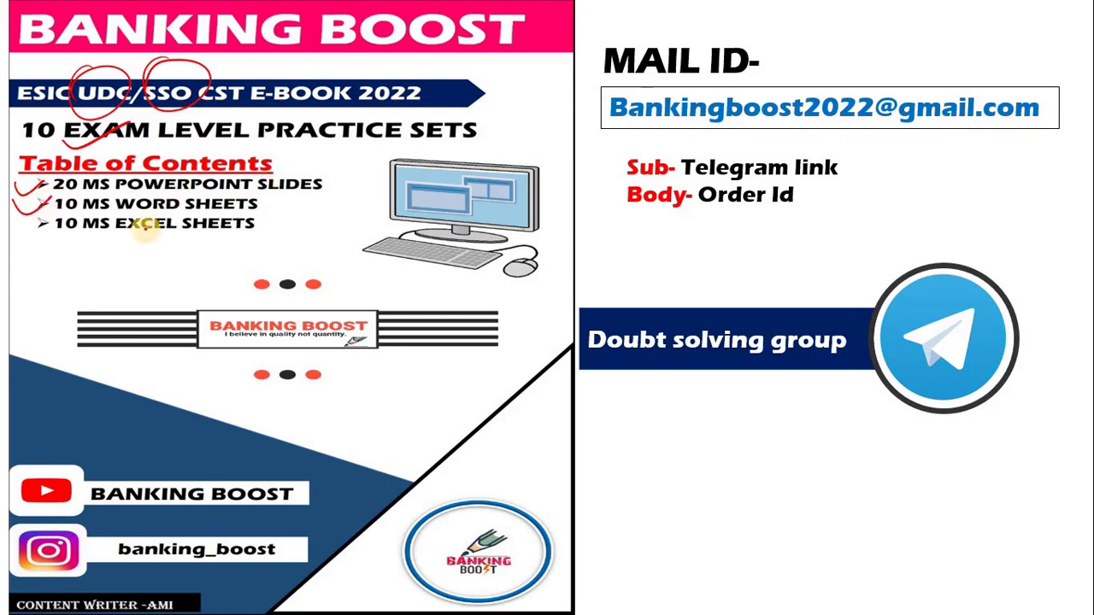
{"action": "left_click_drag", "start_coordinate": [18, 229], "coordinate": [53, 218]}
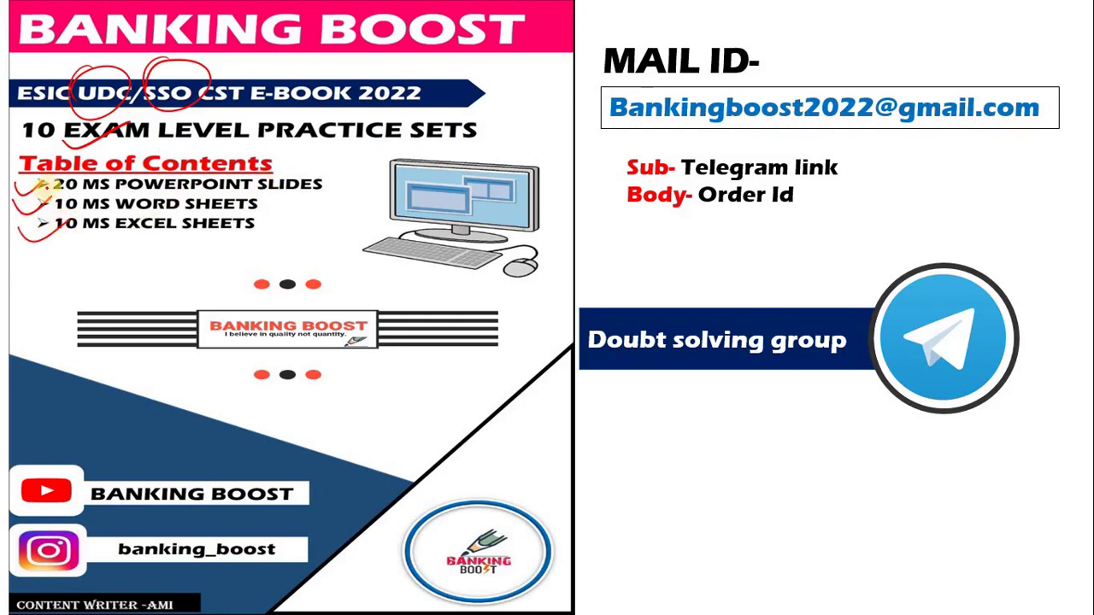
{"action": "mouse_move", "coordinate": [42, 120]}
{"action": "left_mouse_down"}
{"action": "mouse_move", "coordinate": [20, 130]}
{"action": "mouse_move", "coordinate": [35, 119]}
{"action": "left_mouse_up"}
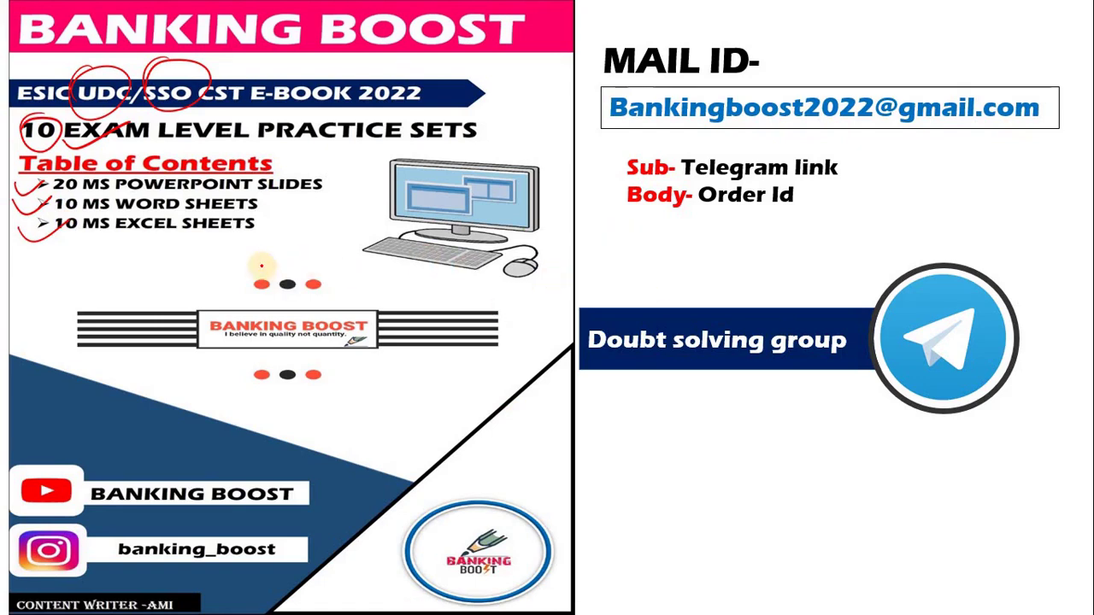
{"action": "mouse_move", "coordinate": [256, 243]}
{"action": "left_mouse_down"}
{"action": "mouse_move", "coordinate": [267, 260]}
{"action": "mouse_move", "coordinate": [327, 213]}
{"action": "mouse_move", "coordinate": [269, 211]}
{"action": "mouse_move", "coordinate": [357, 224]}
{"action": "left_mouse_up"}
{"action": "mouse_move", "coordinate": [396, 412]}
{"action": "left_mouse_down"}
{"action": "mouse_move", "coordinate": [410, 432]}
{"action": "mouse_move", "coordinate": [447, 439]}
{"action": "left_mouse_up"}
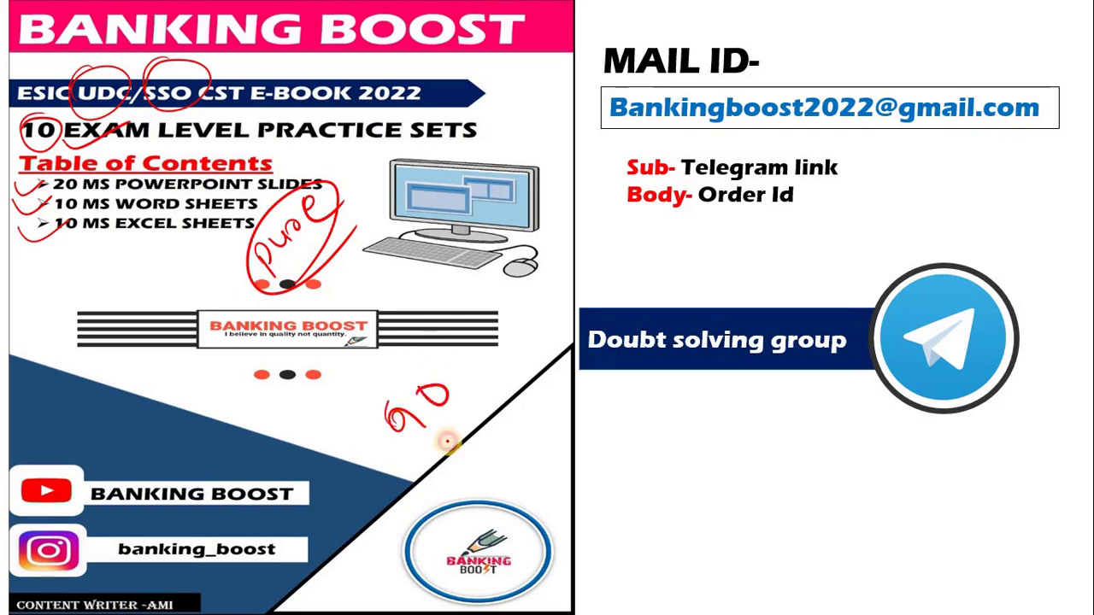
{"action": "left_click_drag", "start_coordinate": [427, 375], "coordinate": [468, 401]}
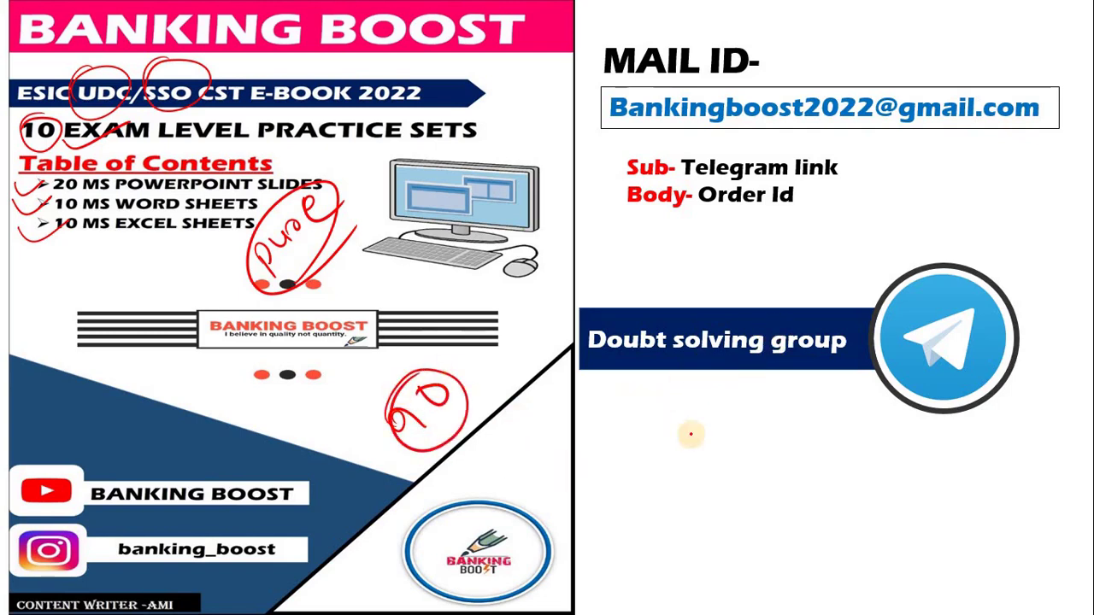
{"action": "left_click_drag", "start_coordinate": [641, 400], "coordinate": [844, 335]}
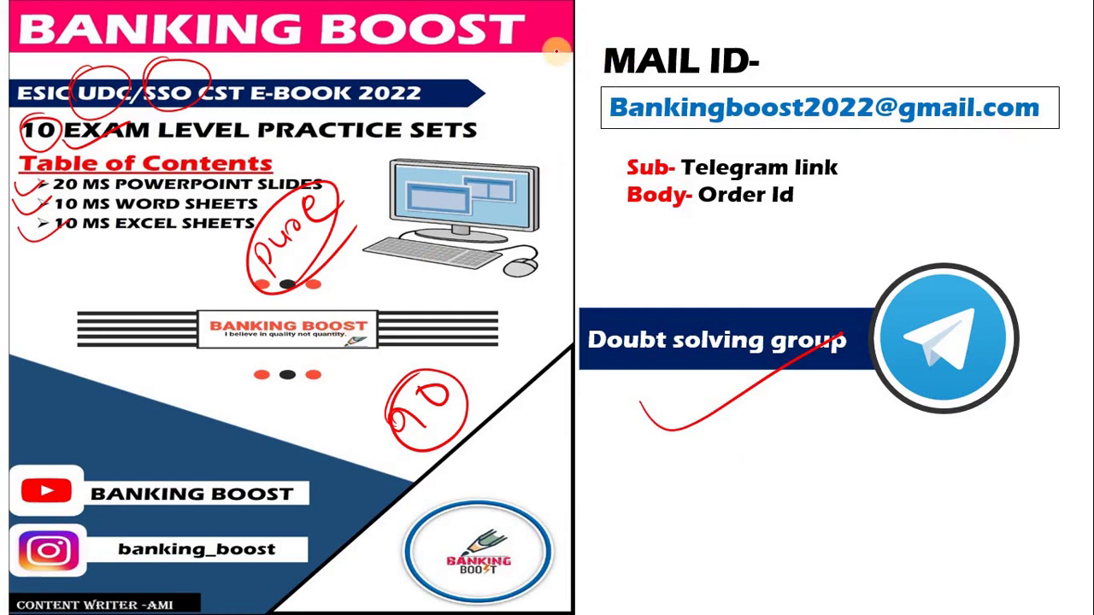
{"action": "left_click_drag", "start_coordinate": [557, 68], "coordinate": [616, 32]}
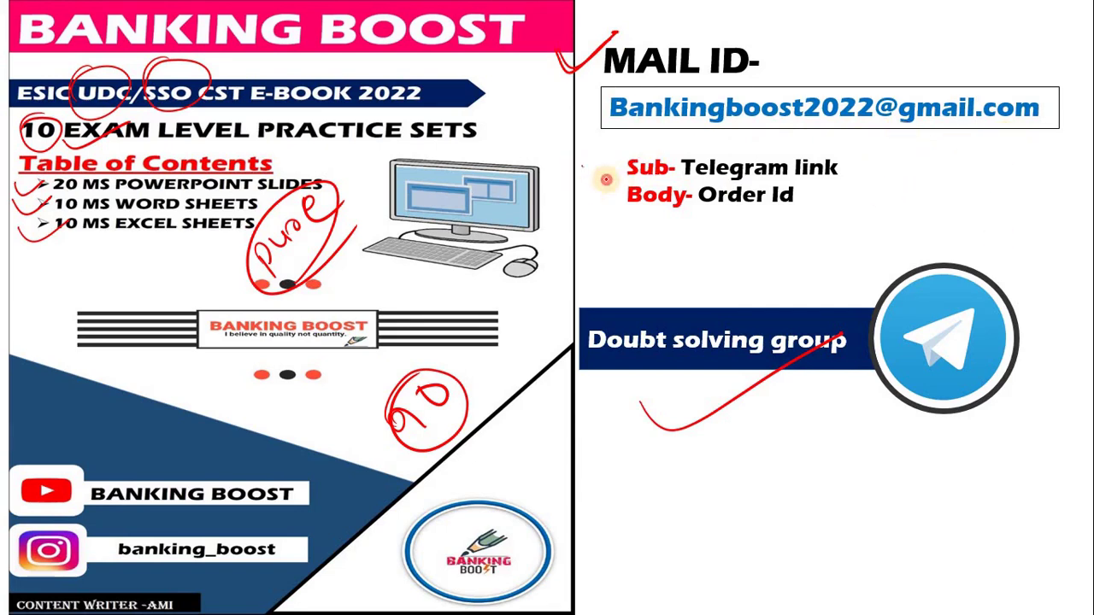
- Tick Sub-, strike through Telegram link, circle Order Id, and write 'buy' beside the circled 10
{"action": "left_click_drag", "start_coordinate": [581, 175], "coordinate": [622, 161]}
{"action": "left_click_drag", "start_coordinate": [726, 181], "coordinate": [843, 158]}
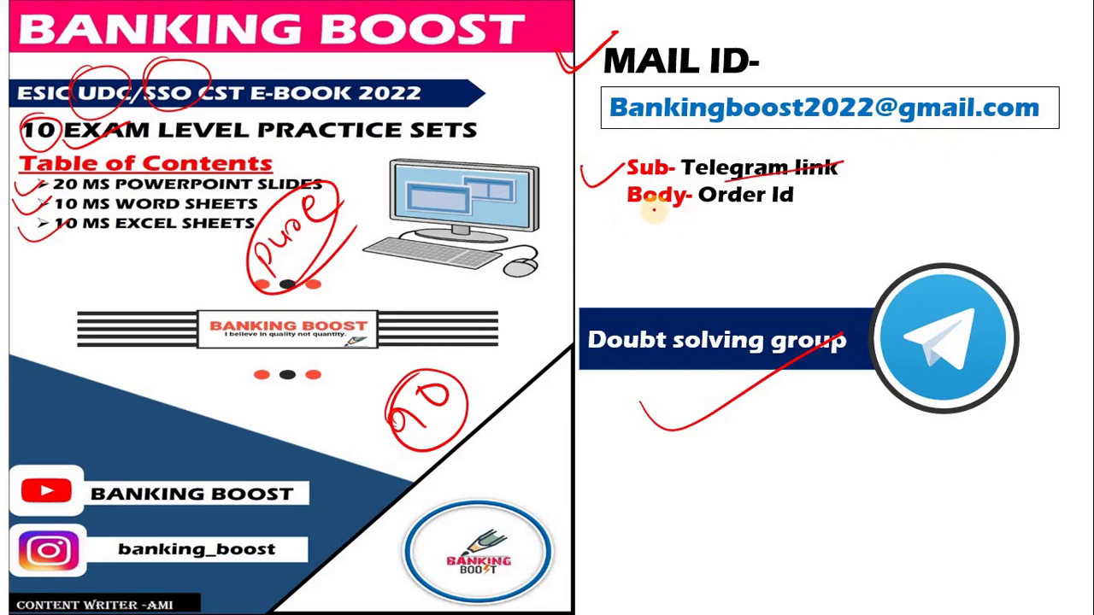
{"action": "mouse_move", "coordinate": [632, 215]}
{"action": "left_mouse_down"}
{"action": "mouse_move", "coordinate": [755, 183]}
{"action": "mouse_move", "coordinate": [742, 237]}
{"action": "mouse_move", "coordinate": [690, 210]}
{"action": "left_mouse_up"}
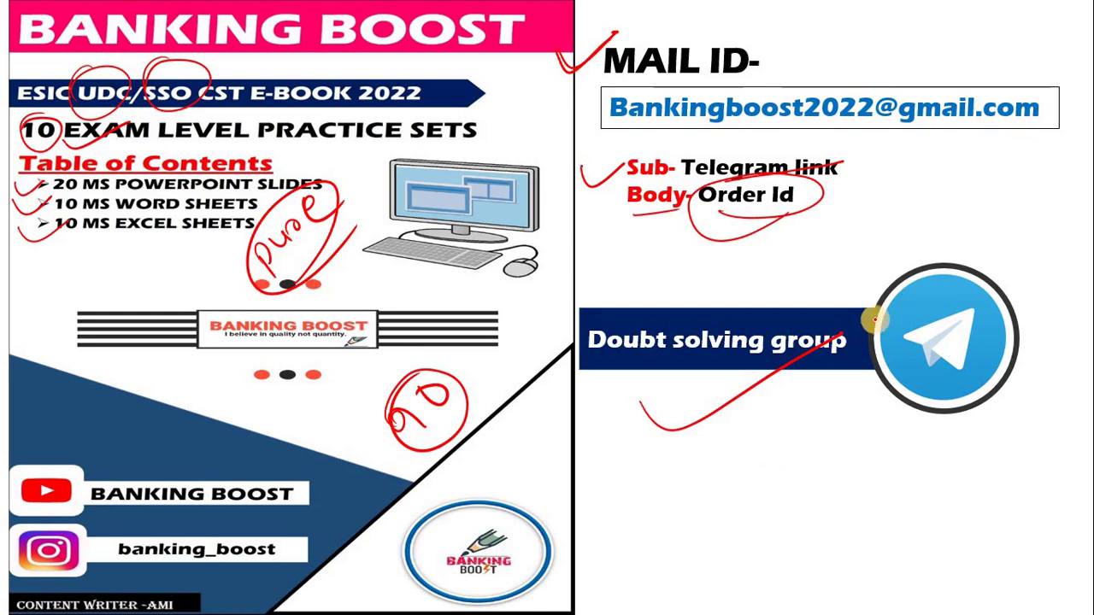
{"action": "left_click_drag", "start_coordinate": [865, 419], "coordinate": [974, 376]}
{"action": "mouse_move", "coordinate": [294, 431]}
{"action": "left_mouse_down"}
{"action": "mouse_move", "coordinate": [295, 410]}
{"action": "mouse_move", "coordinate": [379, 370]}
{"action": "left_mouse_up"}
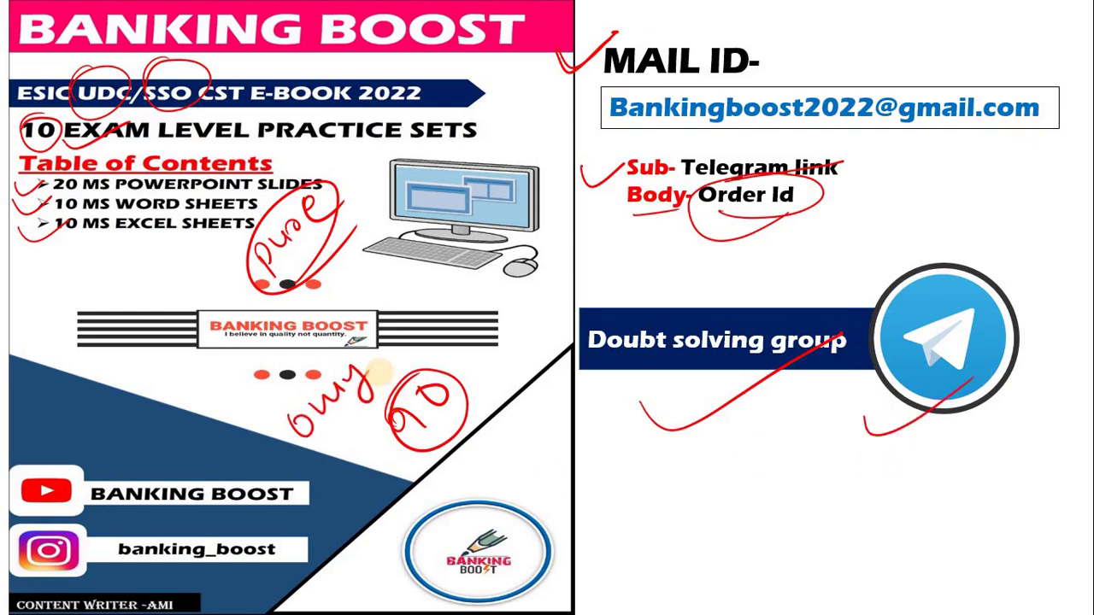
- Advance to the slide with the two e-book covers and add a couple of ink strokes
{"action": "key", "text": "Right"}
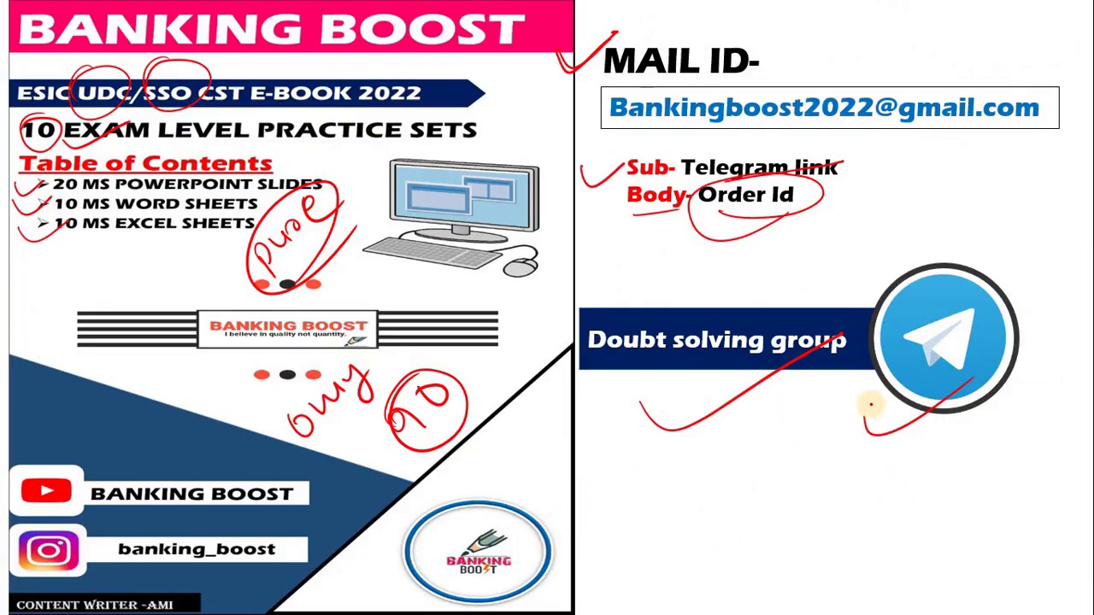
{"action": "left_click_drag", "start_coordinate": [540, 454], "coordinate": [584, 439]}
{"action": "left_click_drag", "start_coordinate": [559, 475], "coordinate": [594, 439]}
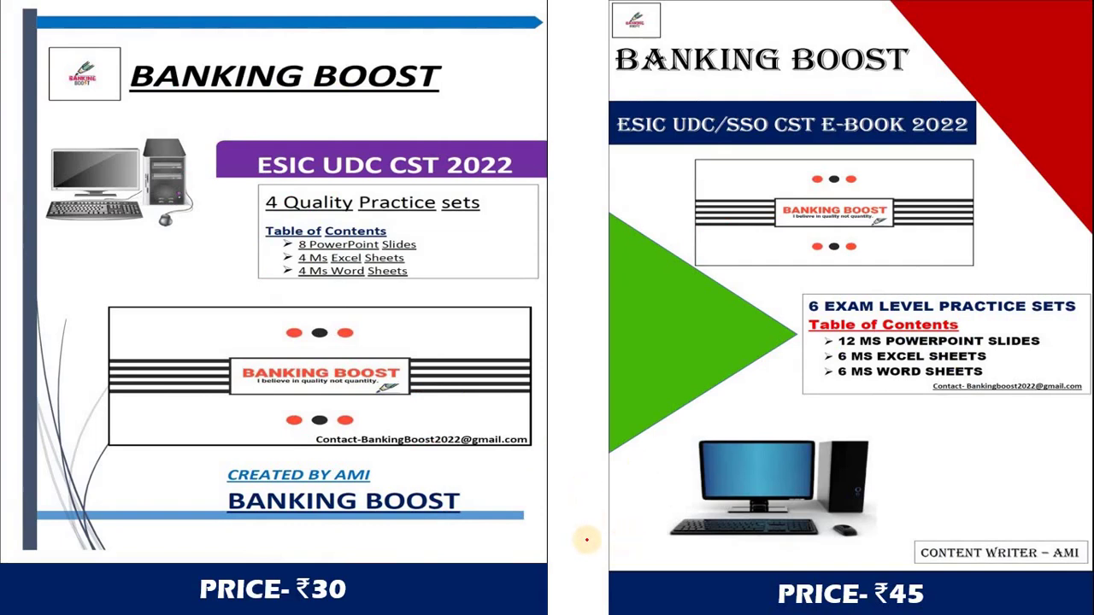
- On the left cover, ink circled 1 and 4, tick 4 Quality Practice sets, and circle 30
{"action": "left_click_drag", "start_coordinate": [159, 256], "coordinate": [179, 301]}
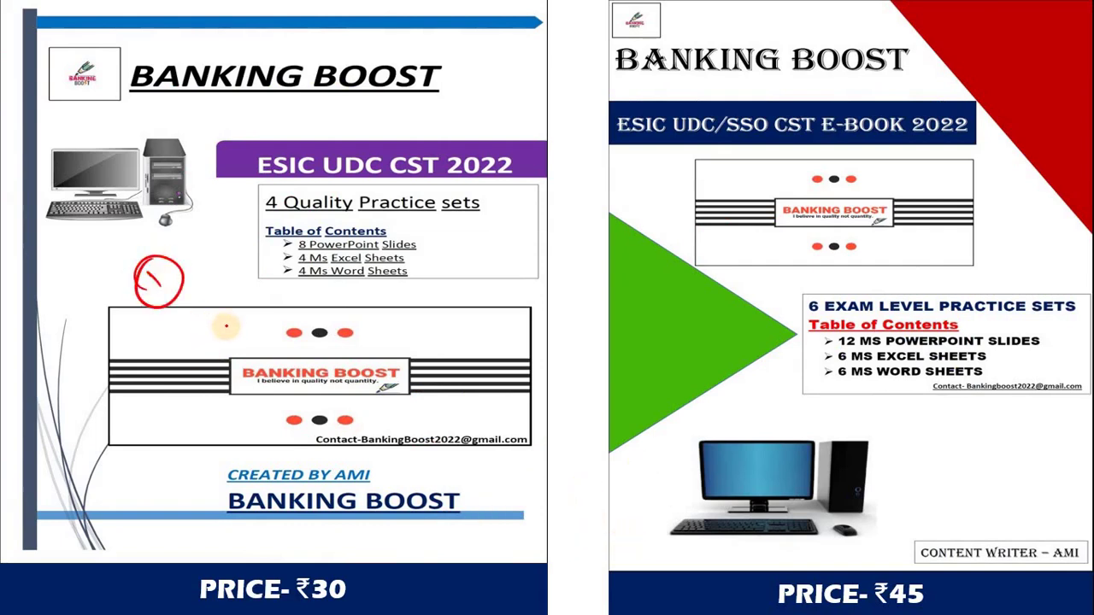
{"action": "mouse_move", "coordinate": [496, 300]}
{"action": "left_mouse_down"}
{"action": "mouse_move", "coordinate": [477, 341]}
{"action": "mouse_move", "coordinate": [502, 292]}
{"action": "left_mouse_up"}
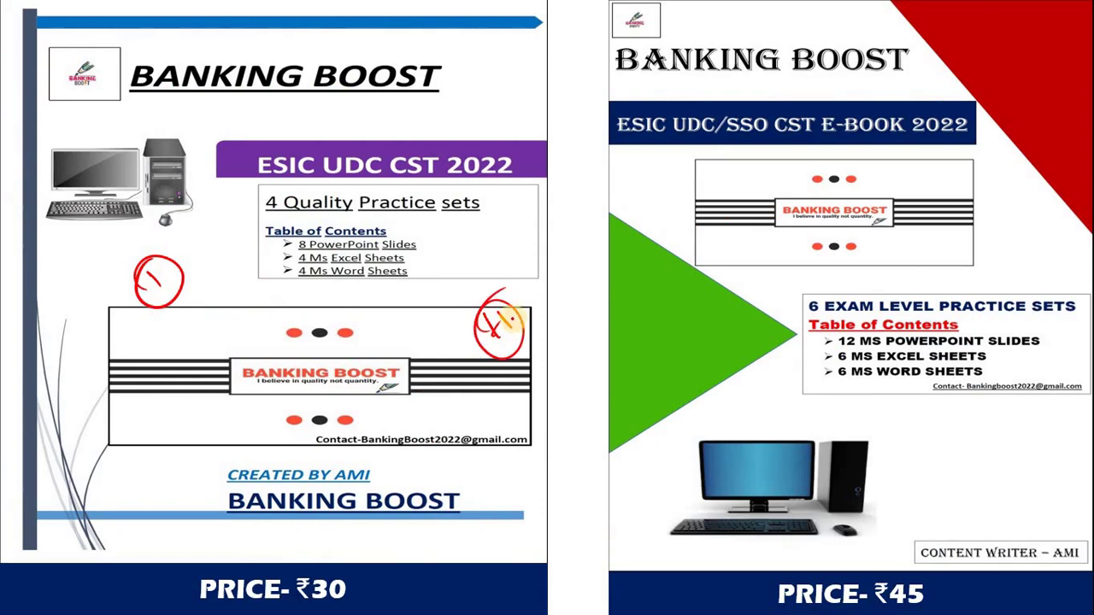
{"action": "left_click_drag", "start_coordinate": [222, 205], "coordinate": [273, 194]}
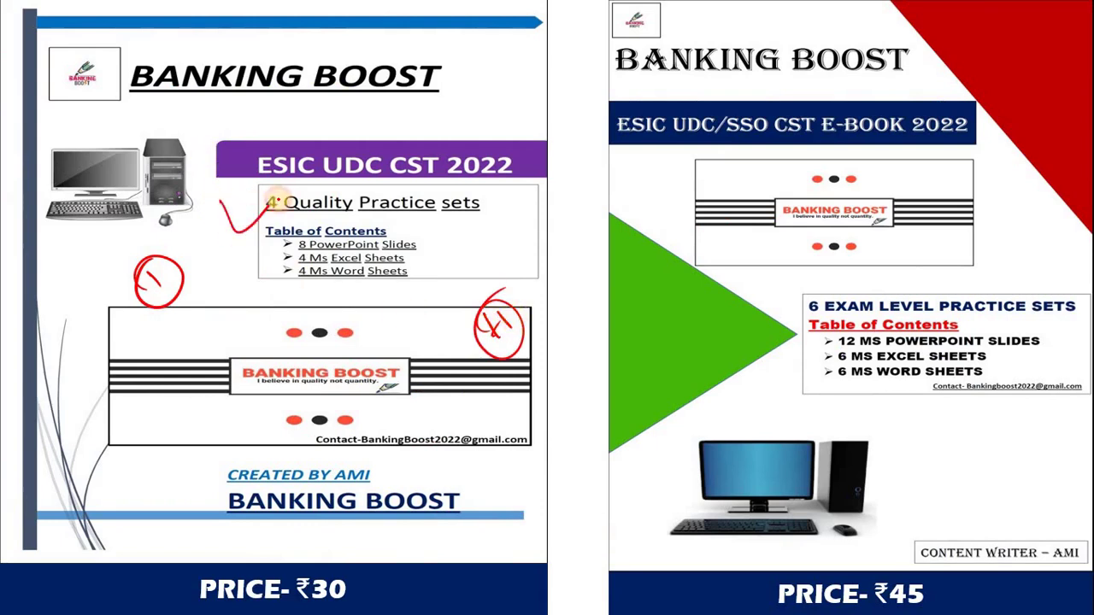
{"action": "left_click_drag", "start_coordinate": [484, 537], "coordinate": [489, 557]}
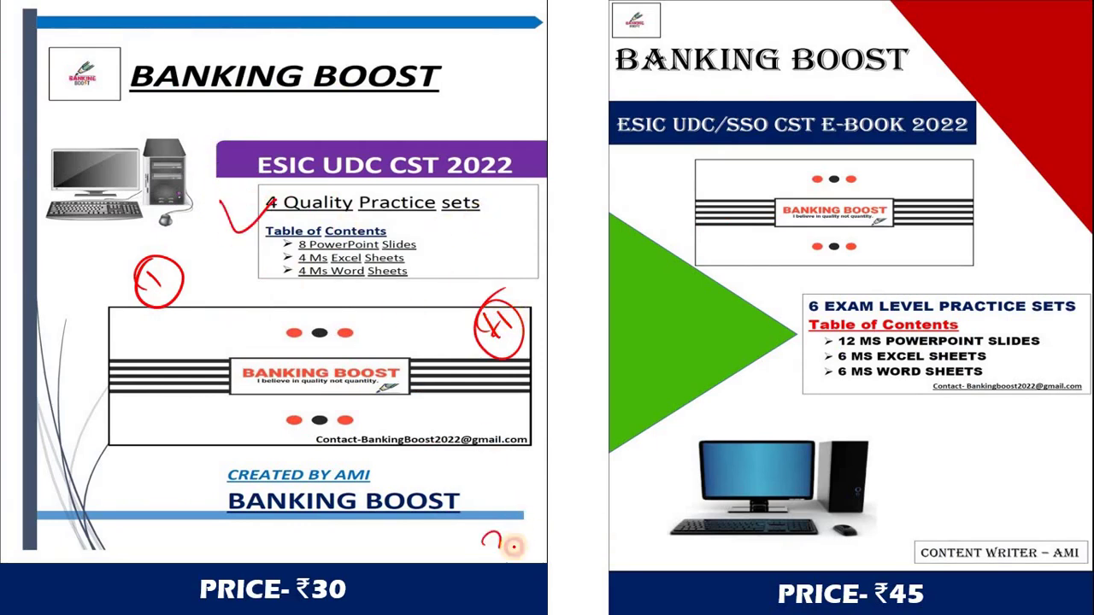
{"action": "left_click_drag", "start_coordinate": [528, 525], "coordinate": [552, 511]}
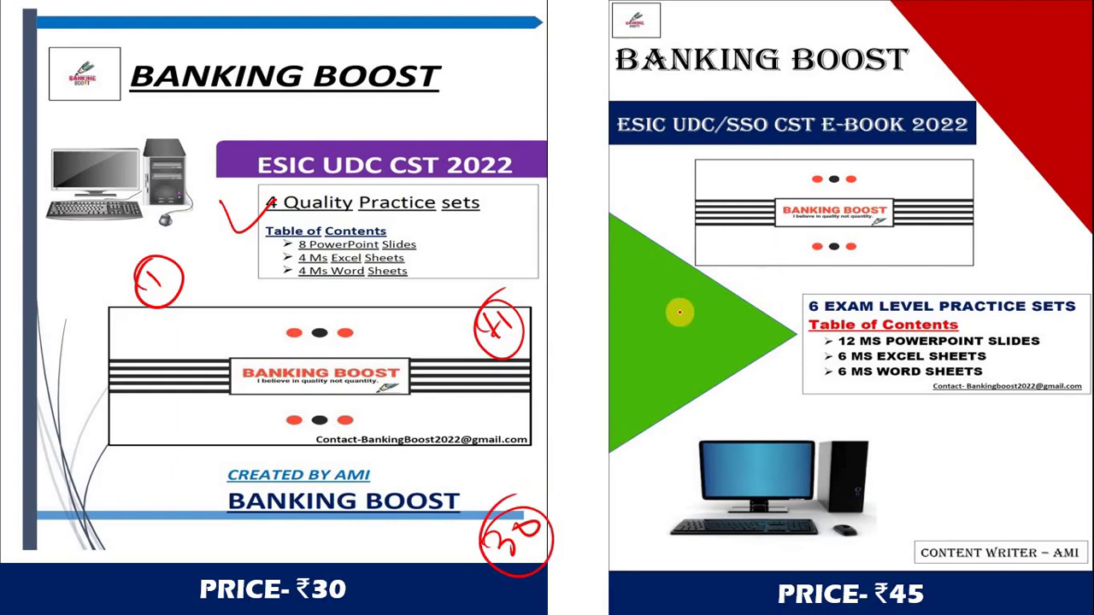
- On the ₹45 cover, write a circled 2, tick 6 EXAM LEVEL PRACTICE SETS, and write 45
{"action": "mouse_move", "coordinate": [672, 309]}
{"action": "left_mouse_down"}
{"action": "mouse_move", "coordinate": [697, 345]}
{"action": "mouse_move", "coordinate": [675, 354]}
{"action": "left_mouse_up"}
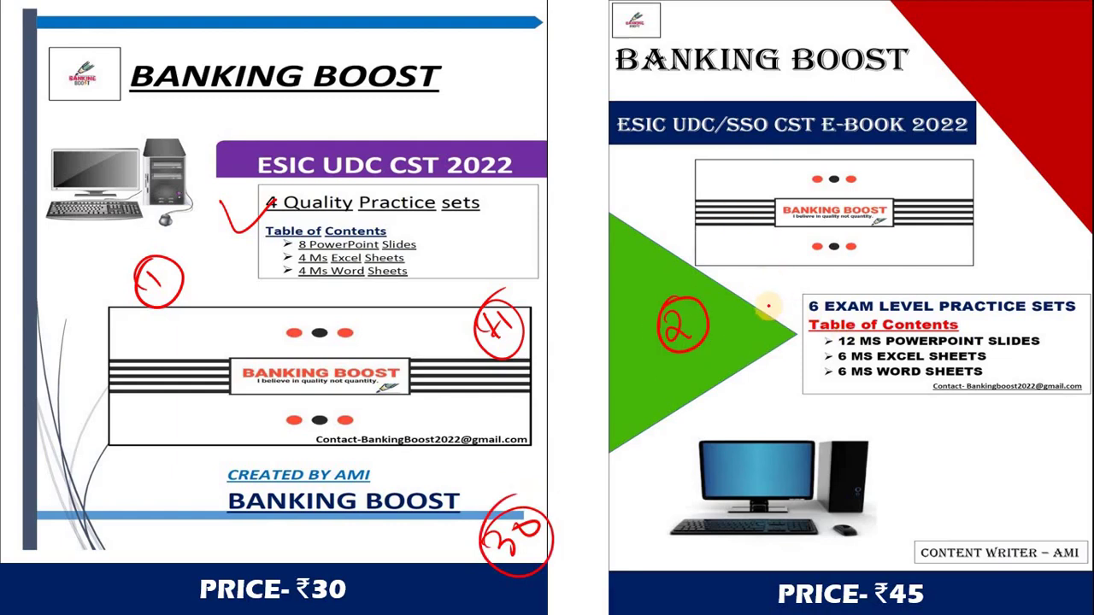
{"action": "left_click_drag", "start_coordinate": [765, 304], "coordinate": [832, 288]}
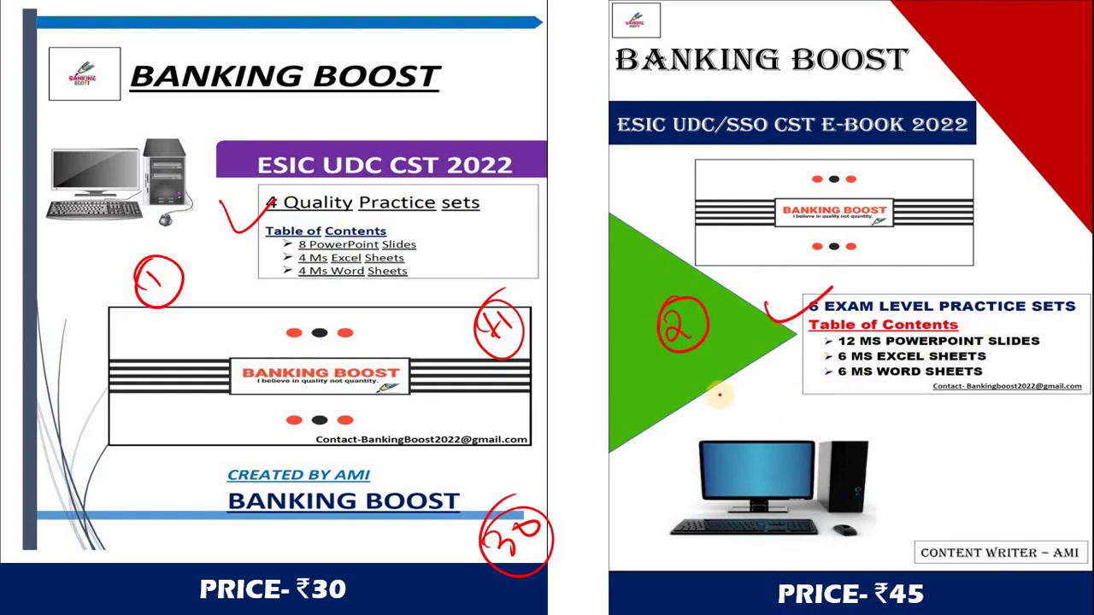
{"action": "mouse_move", "coordinate": [723, 398]}
{"action": "left_mouse_down"}
{"action": "mouse_move", "coordinate": [742, 415]}
{"action": "mouse_move", "coordinate": [772, 381]}
{"action": "left_mouse_up"}
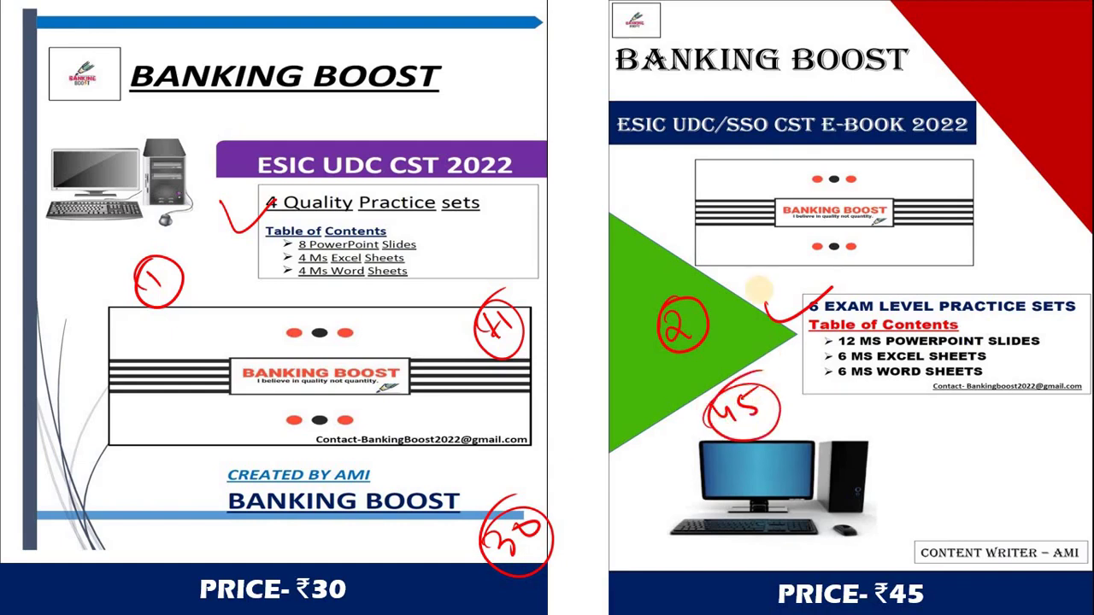
{"action": "key", "text": "Right"}
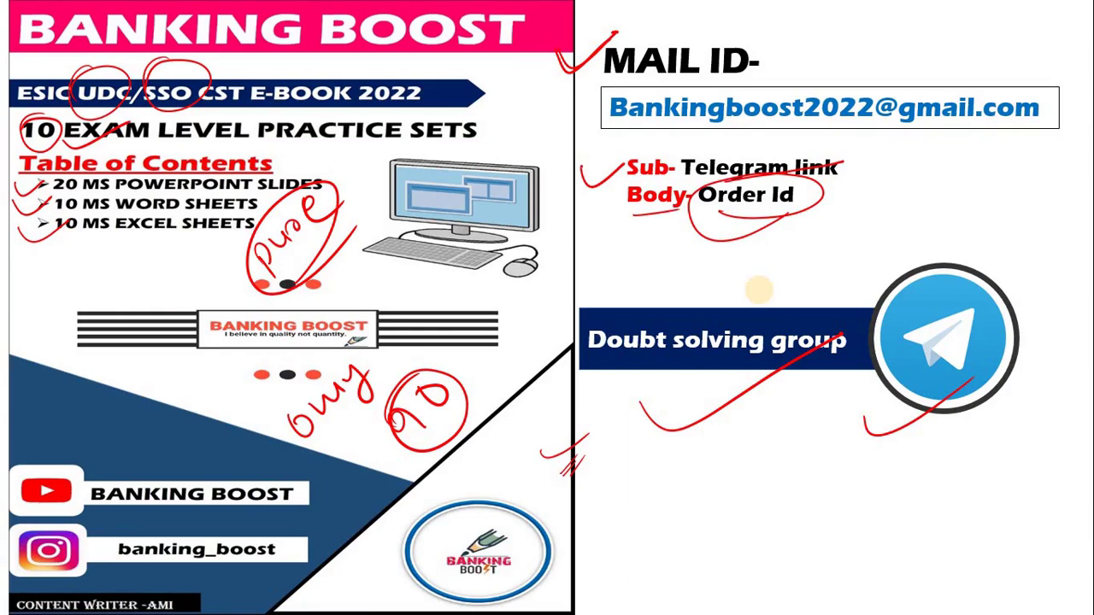
- Move the slideshow to slide 1, 'Just fine: On amending environmental laws'
{"action": "key", "text": "Right"}
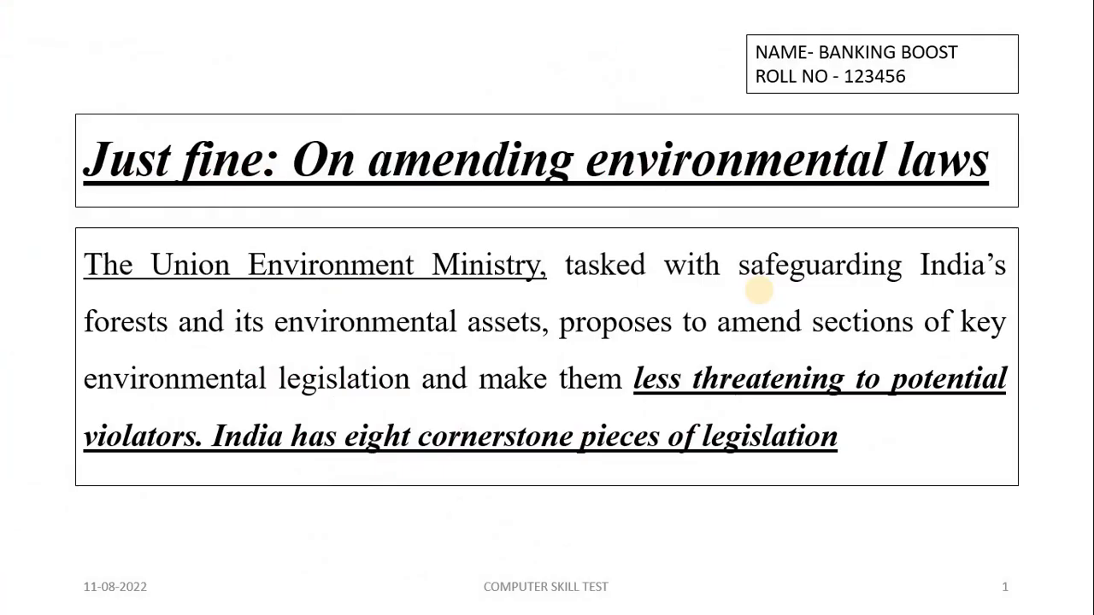